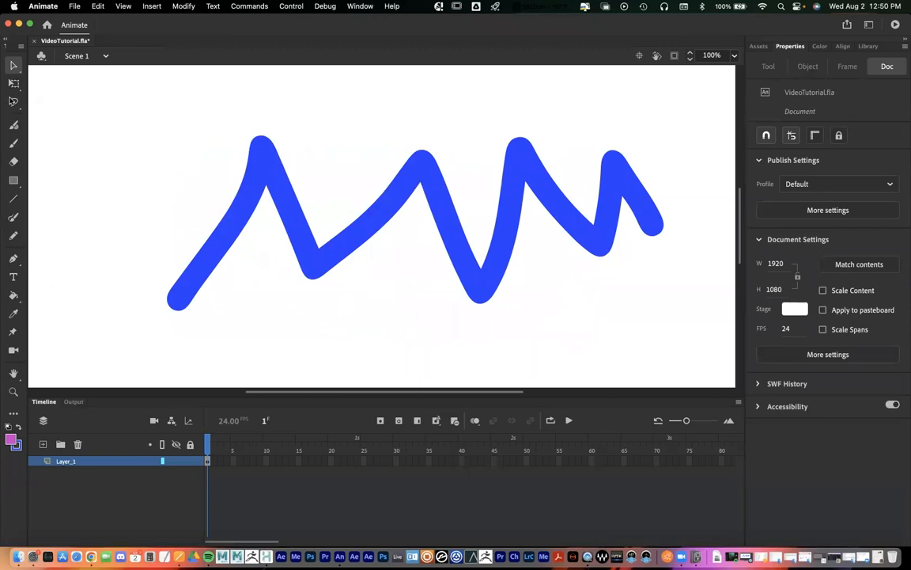
Review the available workspaces and the properties of the Fluid Brush, Eraser, Selection and Classic Brush tools
left_click(15, 68)
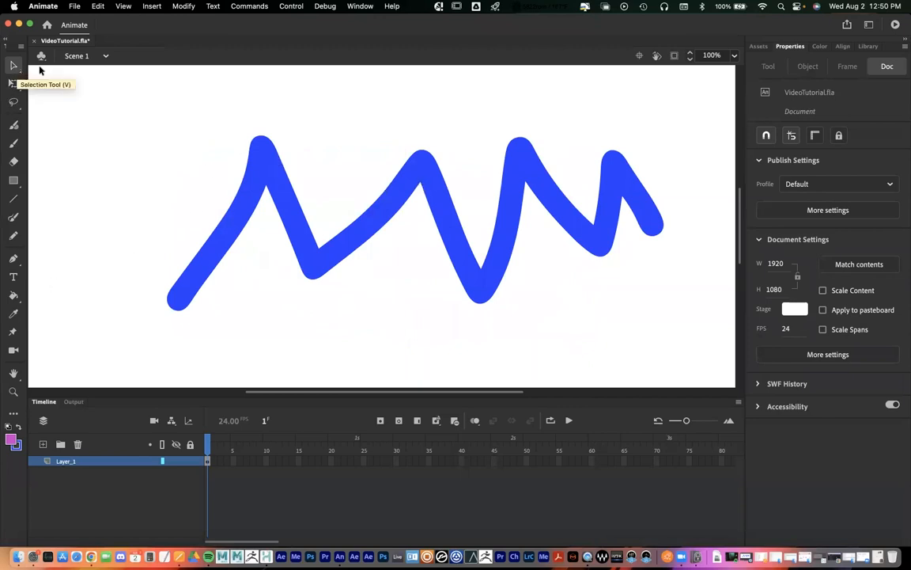
left_click(871, 26)
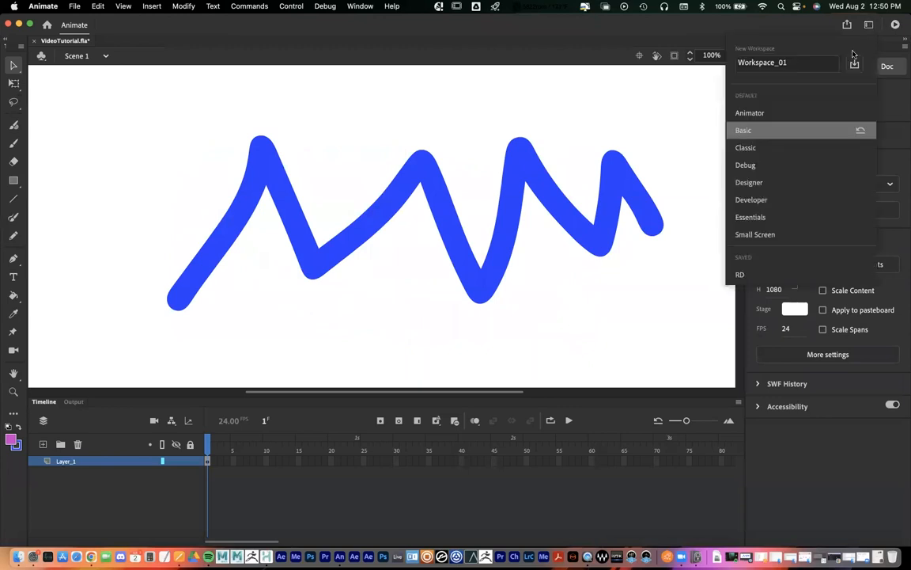
left_click(680, 120)
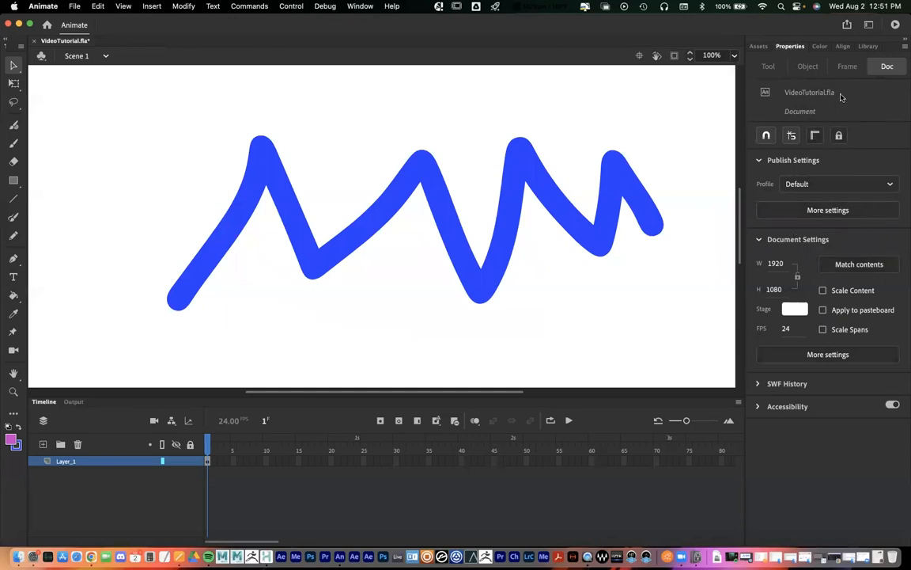
left_click(13, 83)
left_click(15, 127)
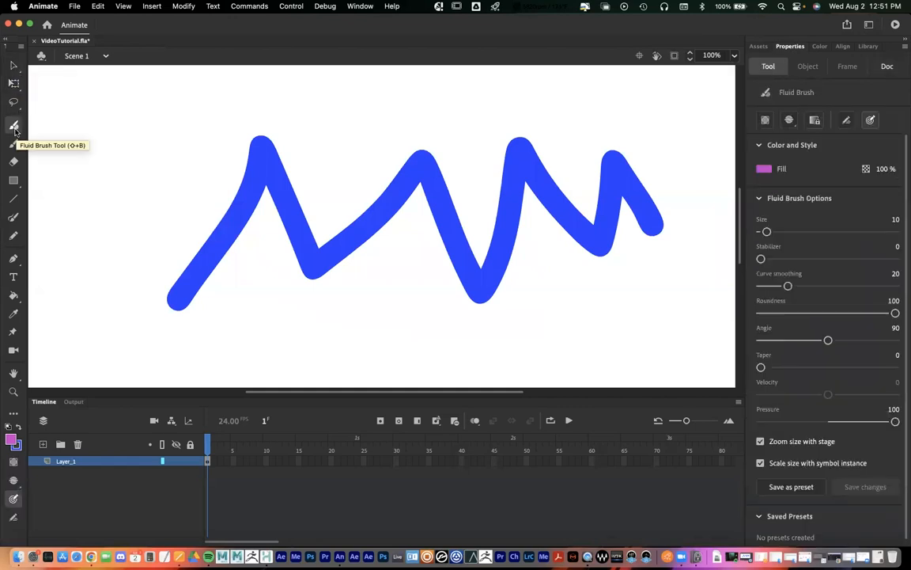
left_click(13, 180)
left_click(13, 161)
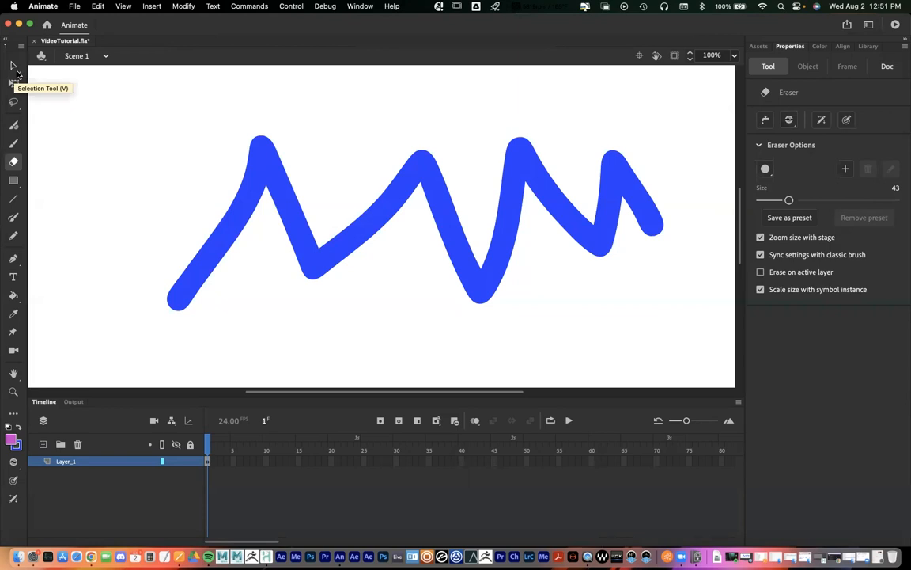
left_click(13, 67)
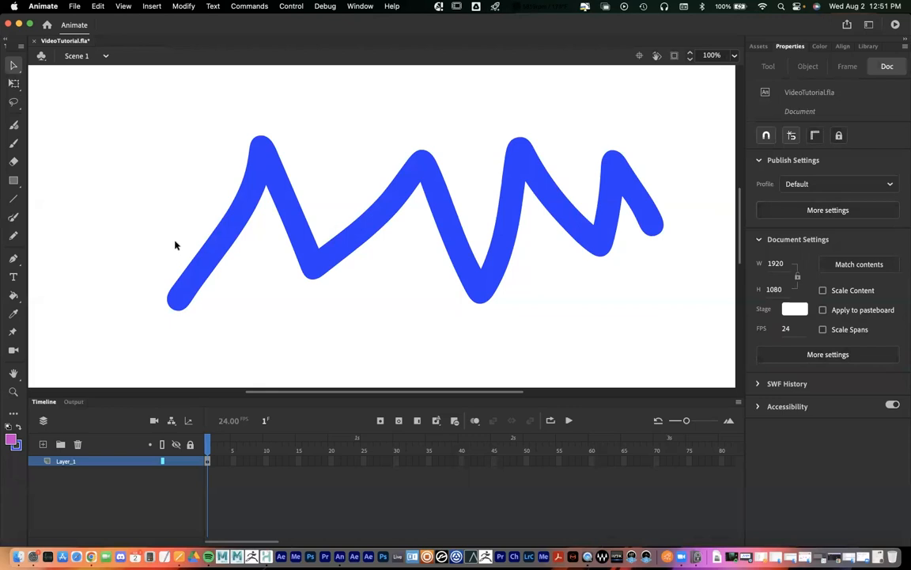
left_click(14, 143)
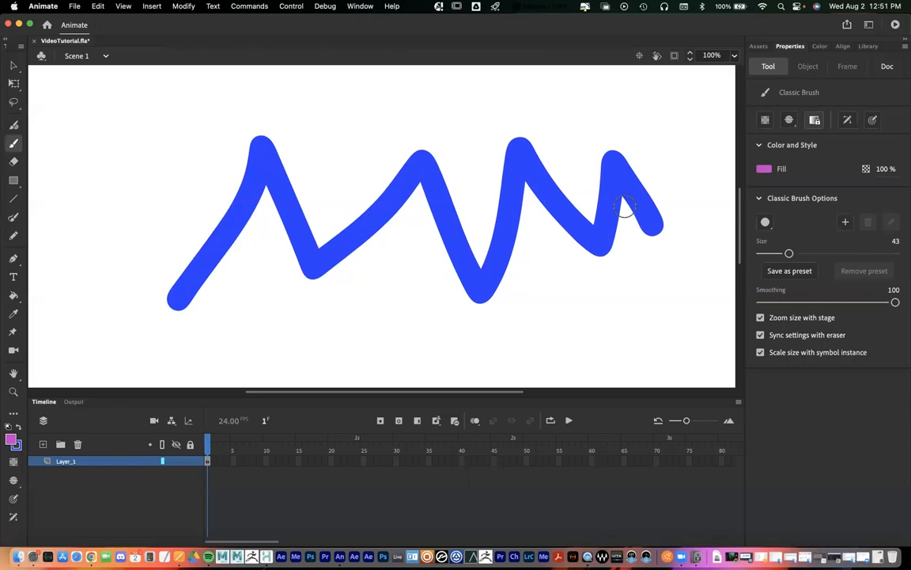
left_click(15, 67)
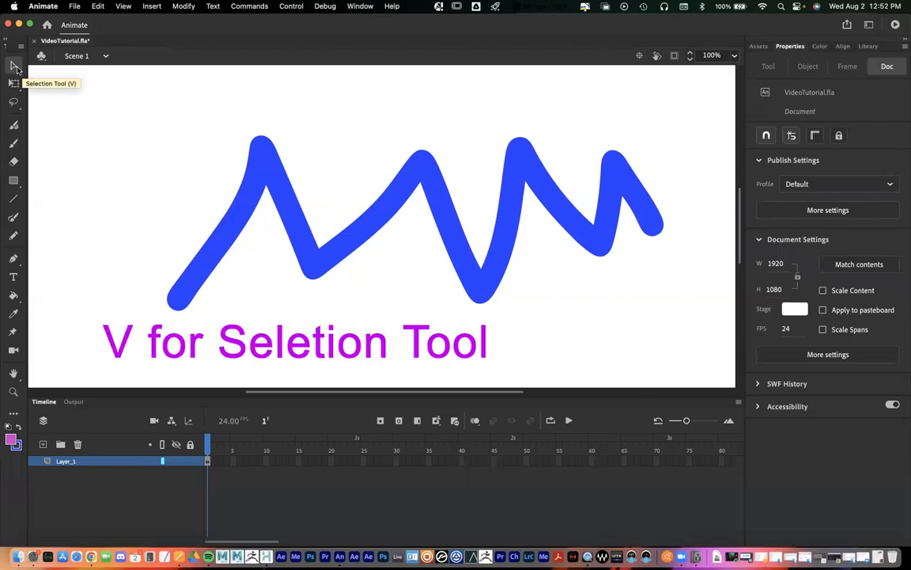
left_click(14, 143)
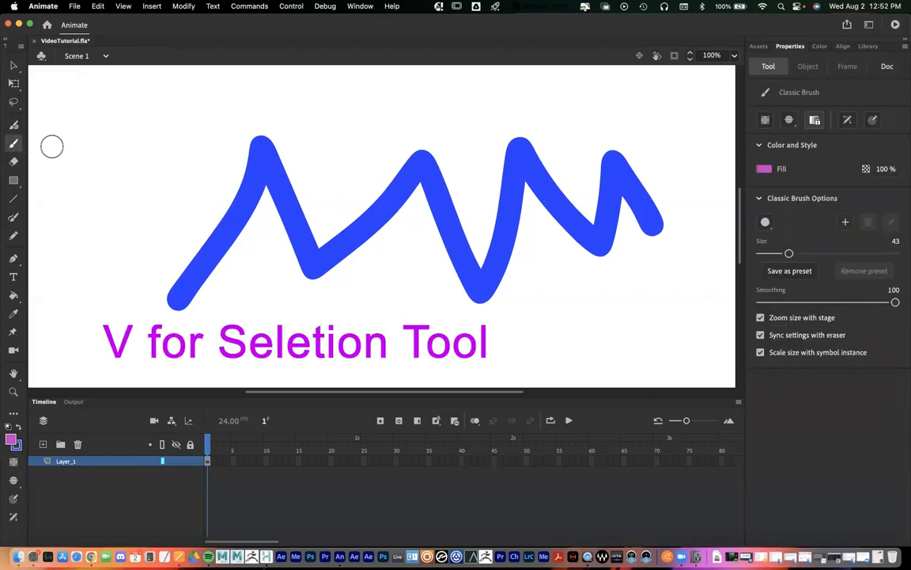
Select the entire blue zigzag line with the Selection tool and move it to about X 433, Y 395
key("v")
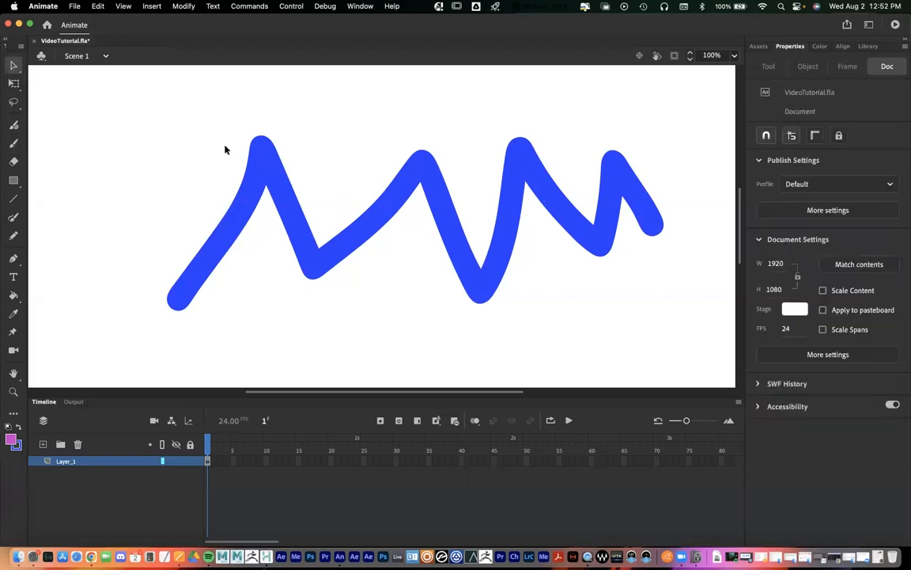
double_click(271, 177)
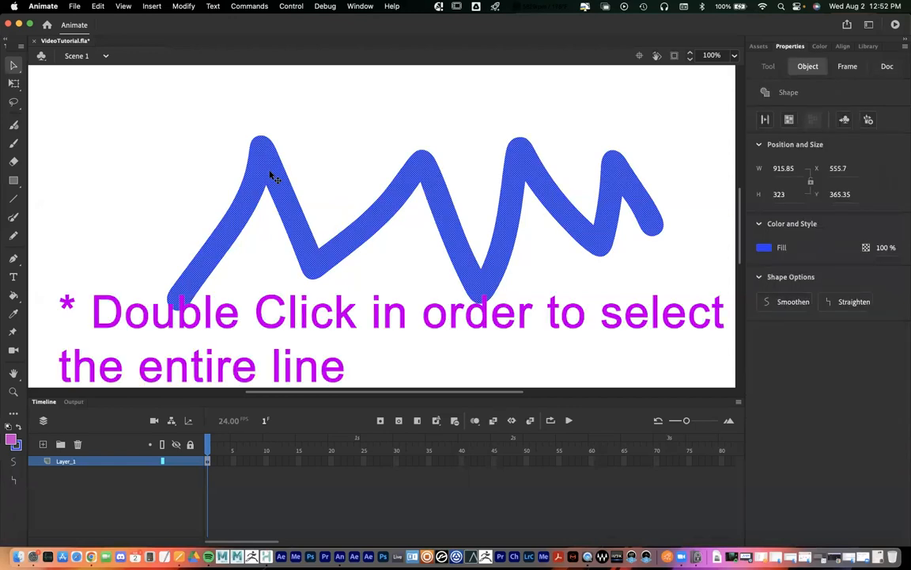
mouse_move(119, 112)
left_mouse_down()
mouse_move(266, 186)
mouse_move(705, 338)
left_mouse_up()
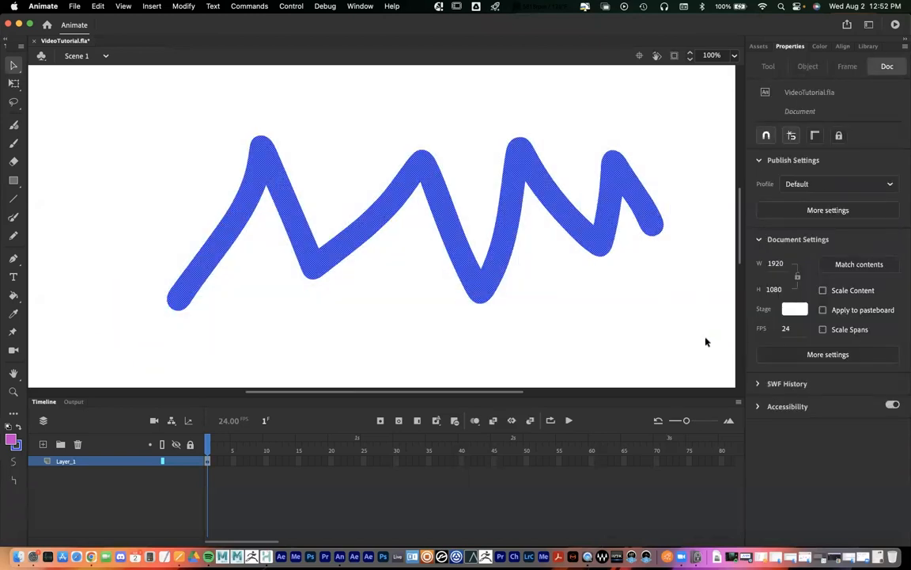
mouse_move(555, 207)
left_mouse_down()
mouse_move(549, 239)
mouse_move(462, 186)
mouse_move(519, 207)
mouse_move(488, 224)
left_mouse_up()
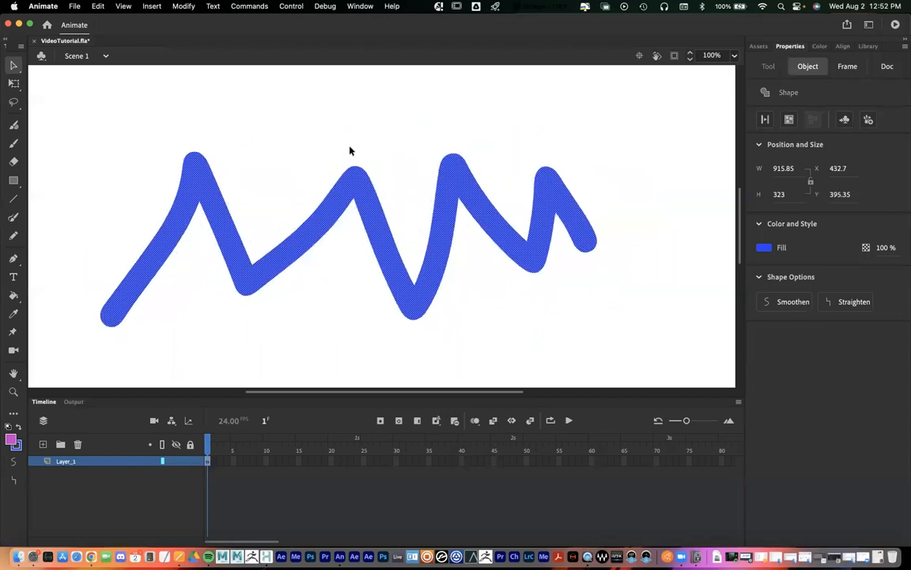
Try deleting the selected blue line and undo the deletion
key("Delete")
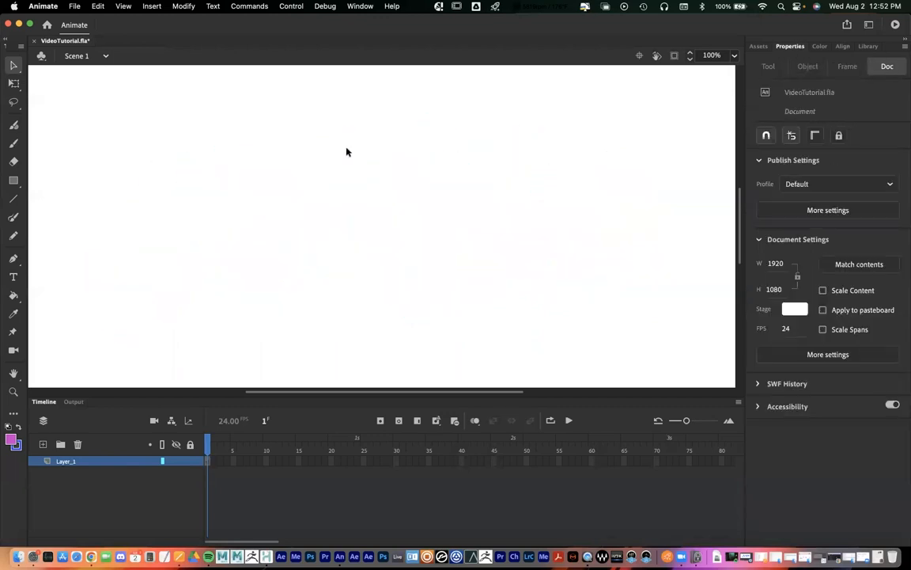
key("super+z")
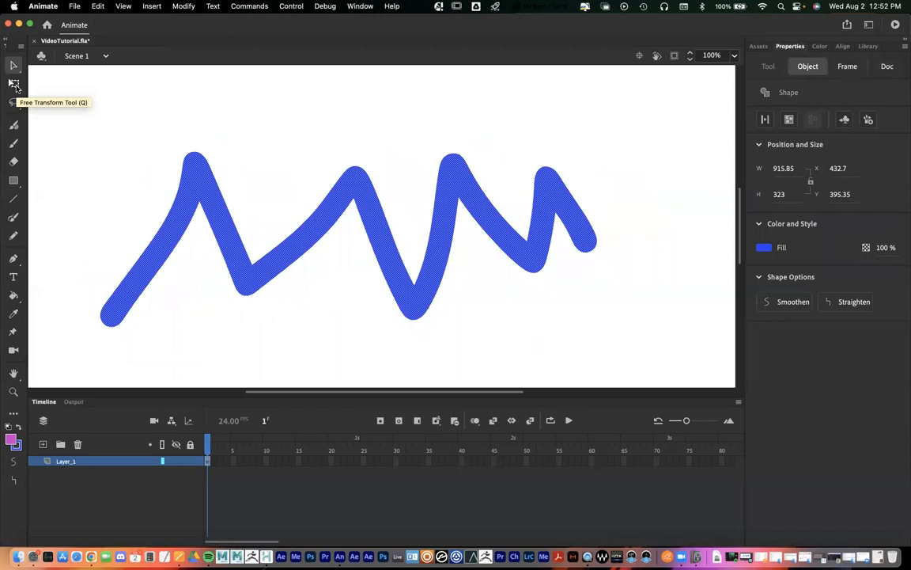
Move the blue line to about X 499, Y 338 and scale it down to about 695 by 245 with Free Transform
mouse_move(208, 252)
left_mouse_down()
mouse_move(328, 244)
mouse_move(269, 201)
mouse_move(260, 206)
left_mouse_up()
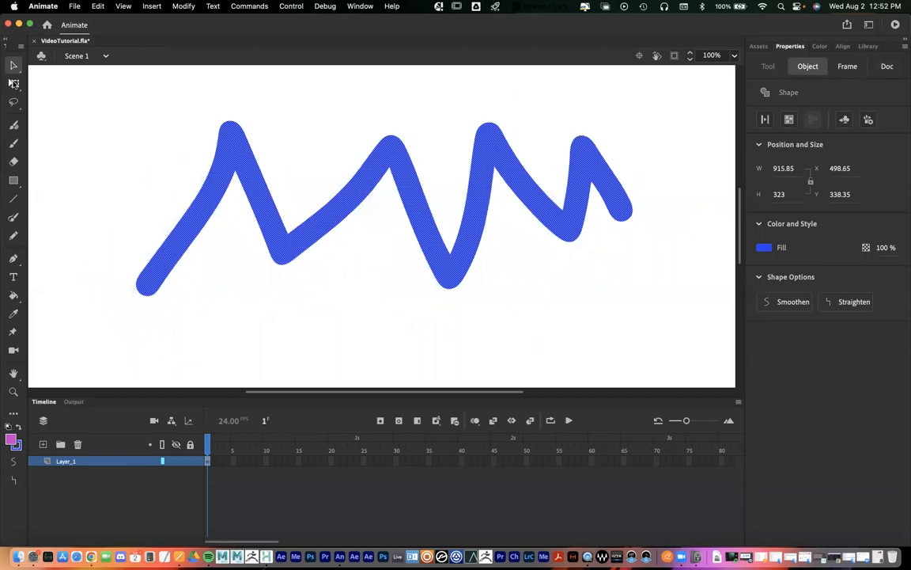
left_click(13, 83)
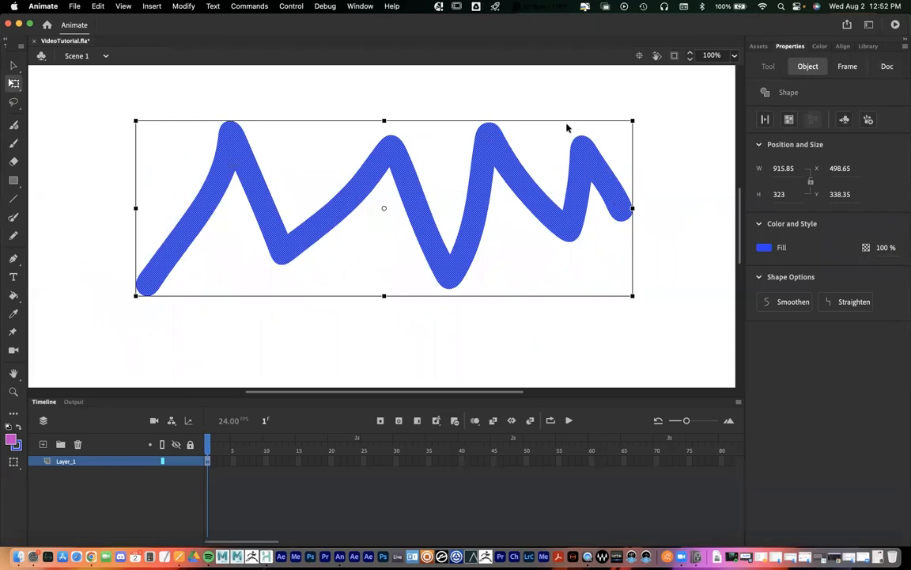
mouse_move(629, 122)
left_mouse_down()
mouse_move(476, 104)
mouse_move(606, 196)
mouse_move(483, 193)
mouse_move(576, 126)
mouse_move(602, 173)
mouse_move(464, 202)
mouse_move(422, 182)
mouse_move(498, 134)
mouse_move(616, 142)
mouse_move(628, 220)
mouse_move(646, 140)
left_mouse_up()
mouse_move(633, 120)
left_mouse_down()
mouse_move(509, 181)
mouse_move(682, 117)
mouse_move(562, 167)
mouse_move(632, 141)
left_mouse_up()
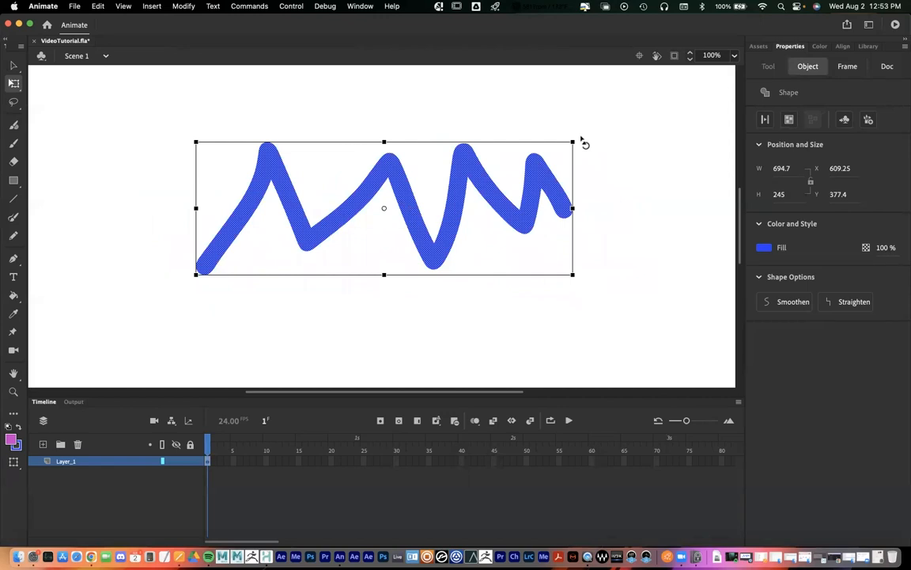
Try rotating the line about its centre and squashing it to about 409 by 167, and undo the two size changes
mouse_move(580, 132)
left_mouse_down()
mouse_move(514, 92)
mouse_move(610, 210)
mouse_move(591, 134)
left_mouse_up()
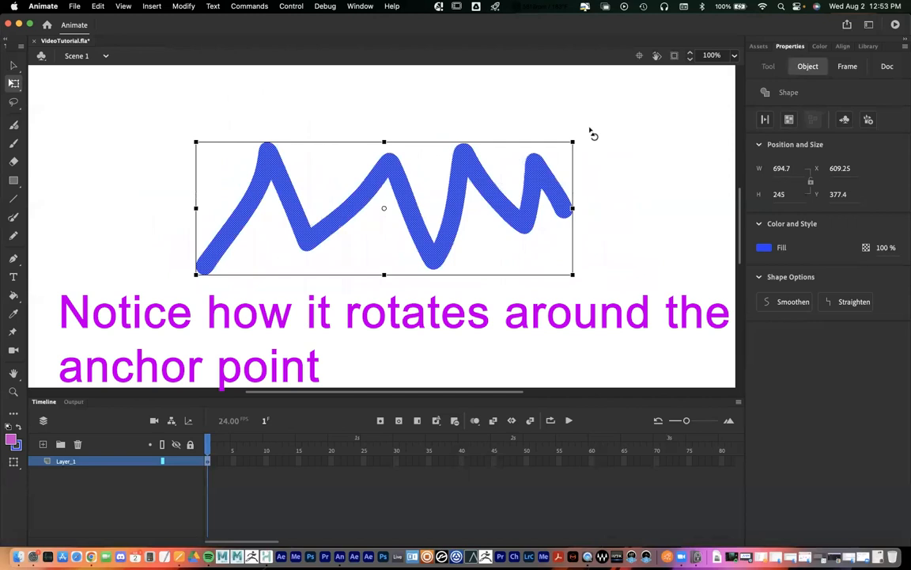
mouse_move(385, 153)
left_mouse_down()
mouse_move(385, 187)
mouse_move(386, 167)
left_mouse_up()
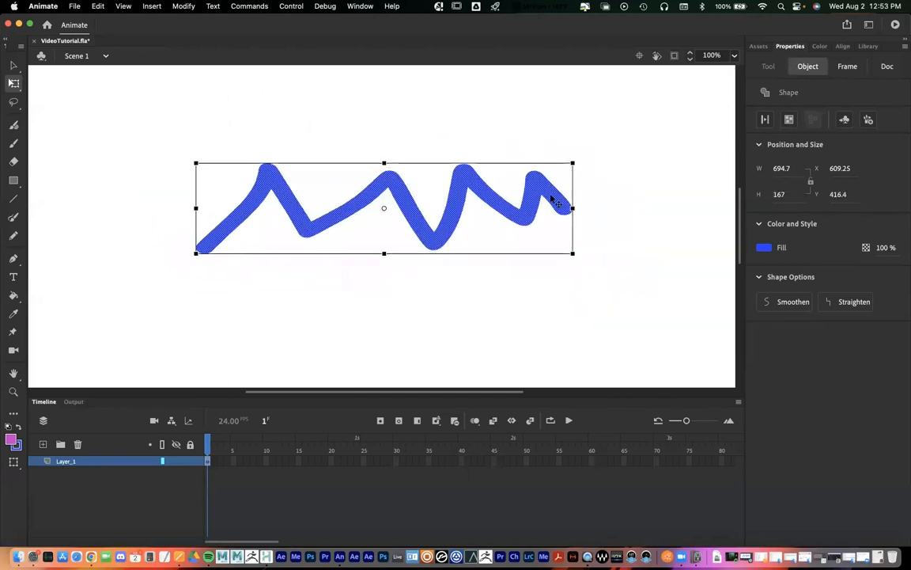
left_click_drag(573, 207, 495, 208)
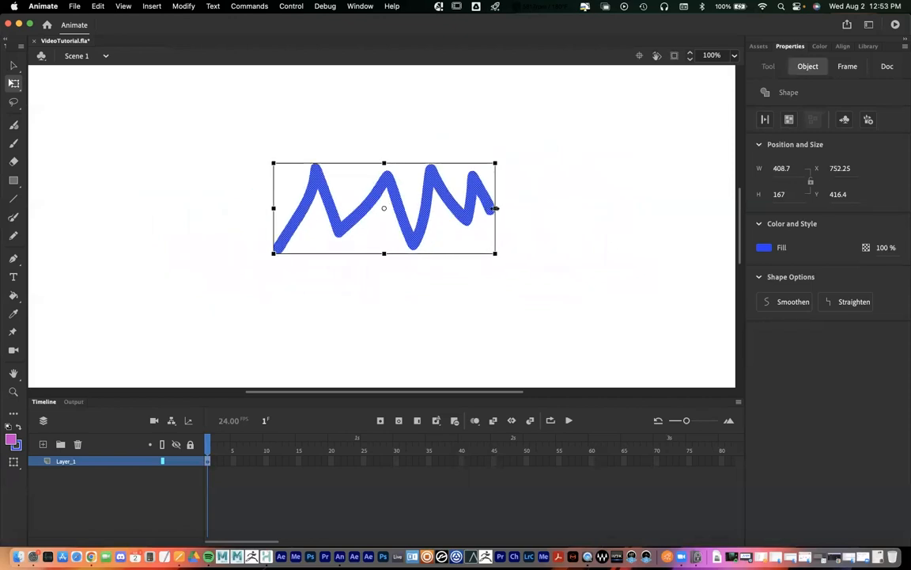
left_click(507, 212)
key("cmd+z")
key("cmd+z")
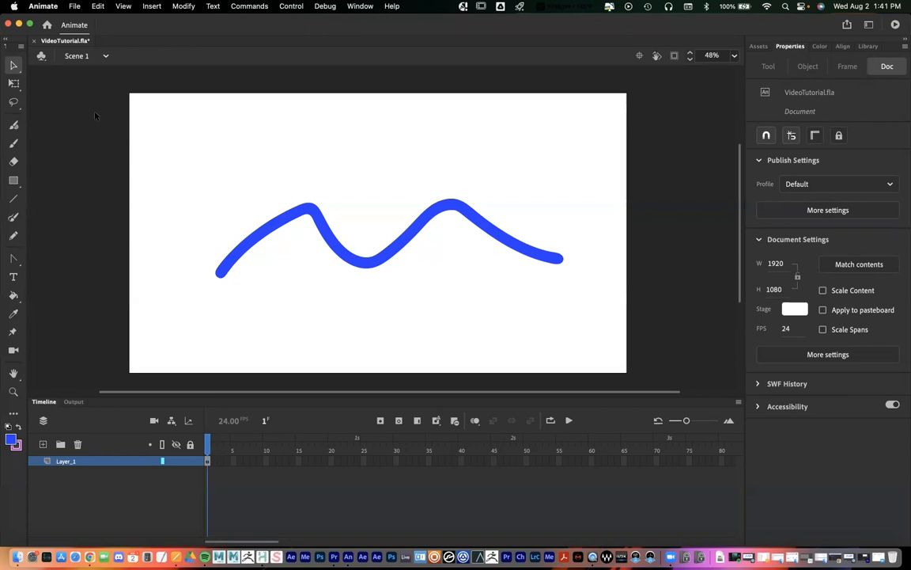
Lasso the left end of the wavy blue line, about 222 by 218, and delete that portion
left_click(14, 103)
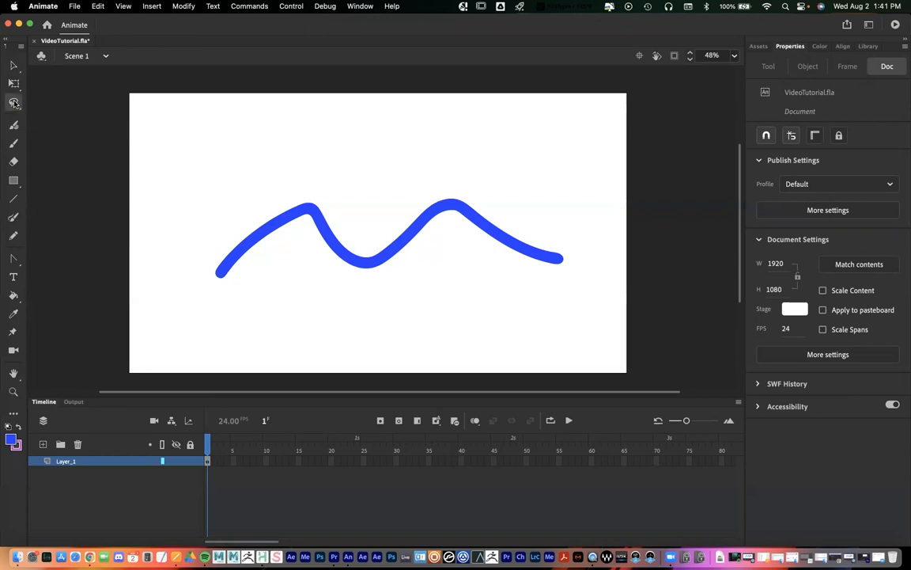
mouse_move(253, 206)
left_mouse_down()
mouse_move(267, 283)
mouse_move(209, 298)
mouse_move(219, 229)
mouse_move(254, 202)
left_mouse_up()
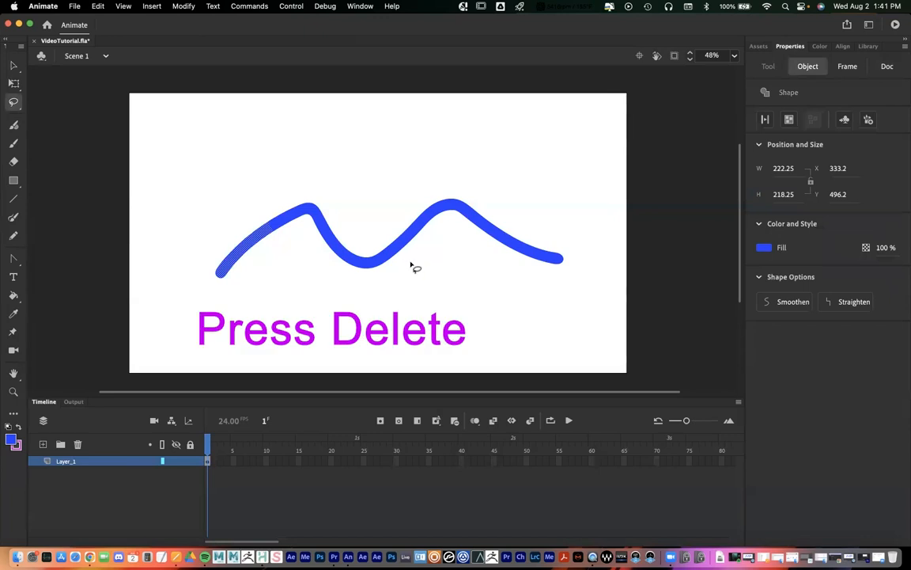
key("Delete")
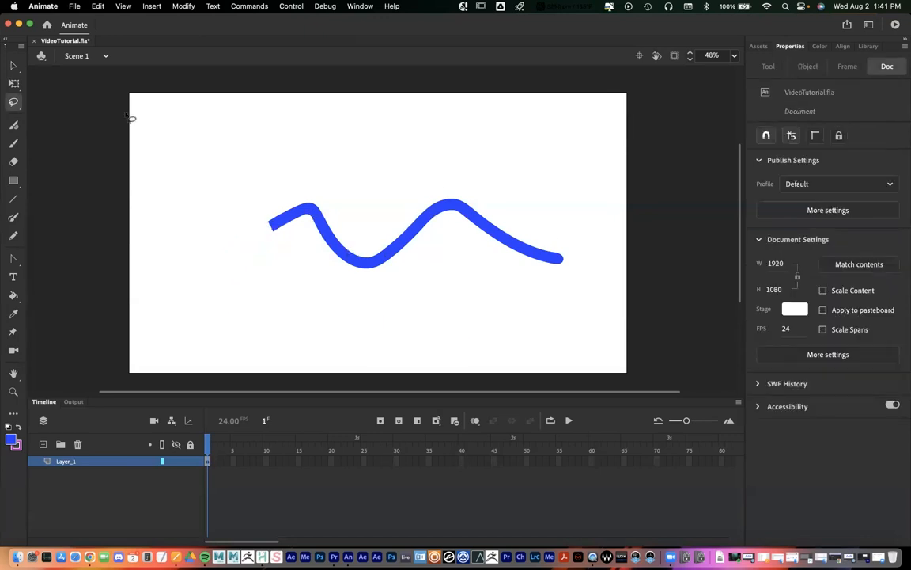
Select the remaining part of the wavy line with the Selection tool and delete it
left_click(14, 65)
left_click(349, 246)
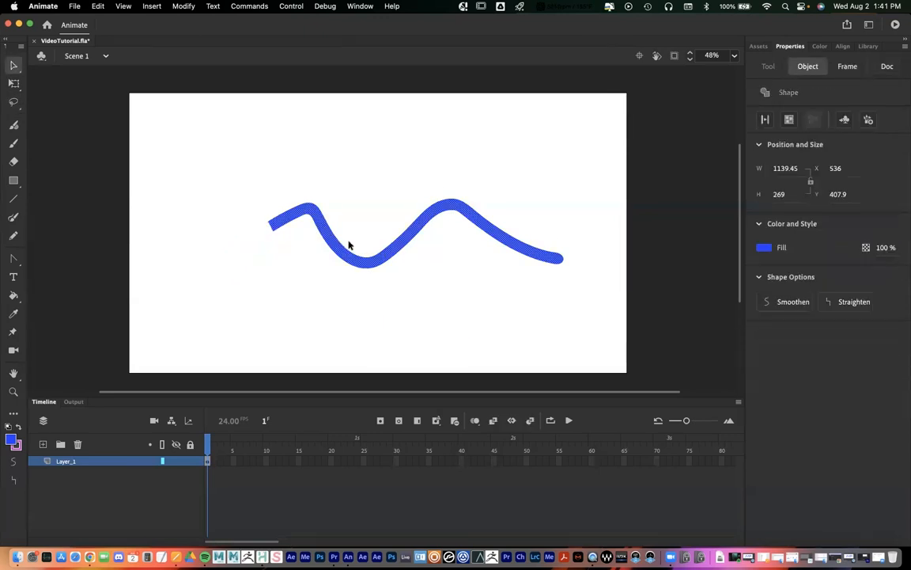
key("Delete")
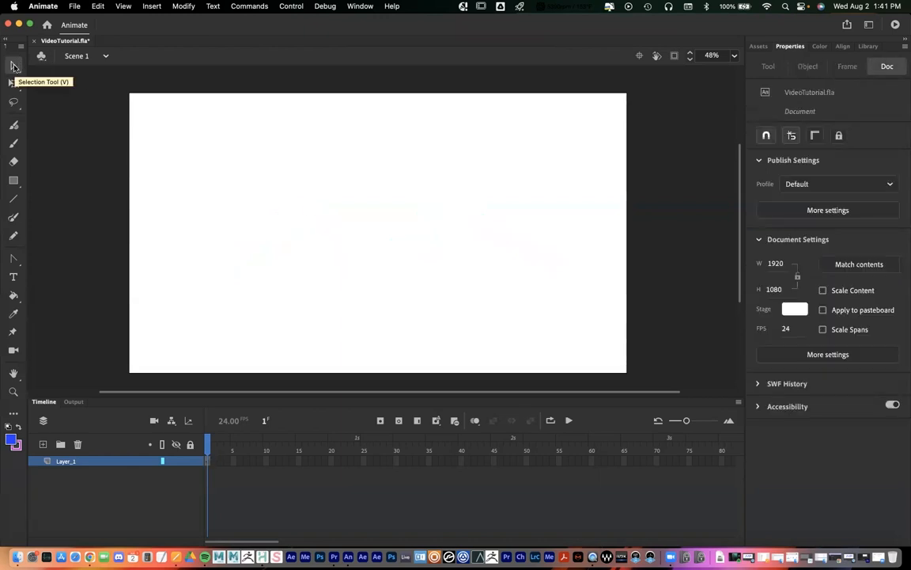
Try drawing a rectangle with blue fill and purple stroke twice, undoing each one
left_click(13, 180)
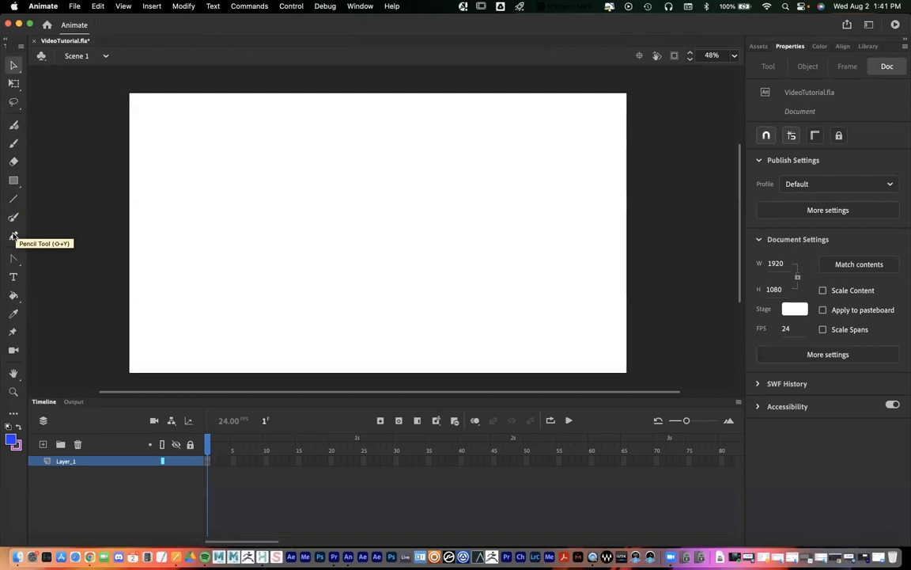
left_click(13, 180)
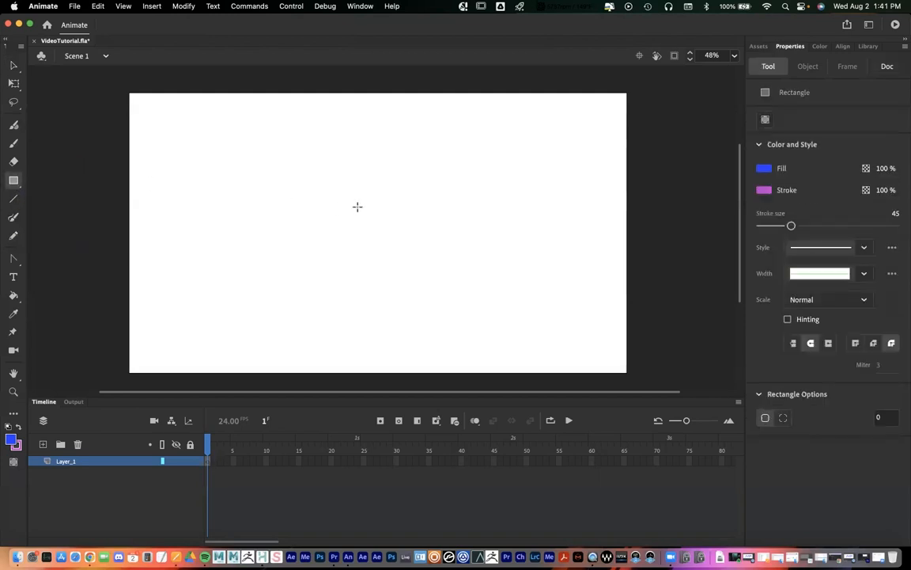
left_click_drag(256, 147, 521, 328)
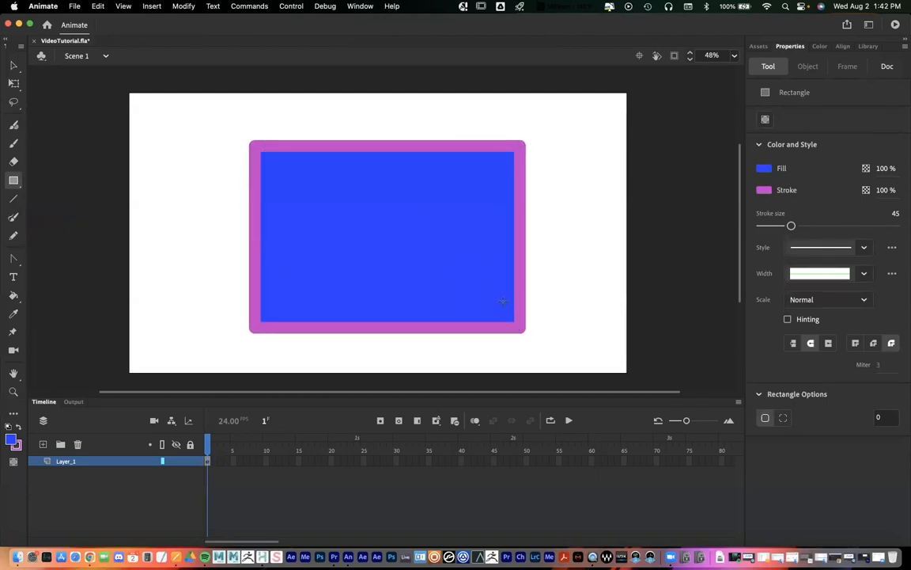
key("super+z")
left_click_drag(283, 152, 447, 320)
key("super+z")
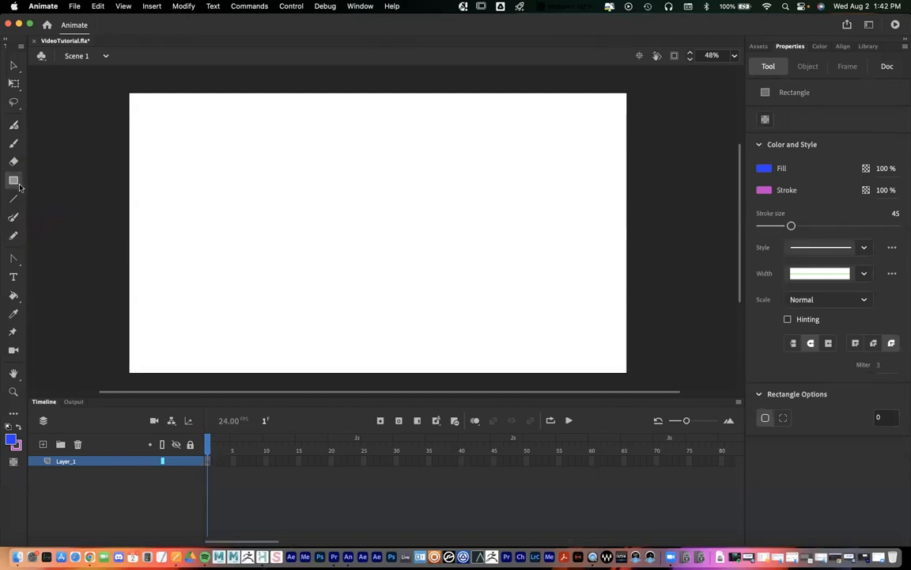
Draw a circle about 747 in diameter with the Oval tool, using the blue fill and purple stroke of size 45
left_click(13, 180)
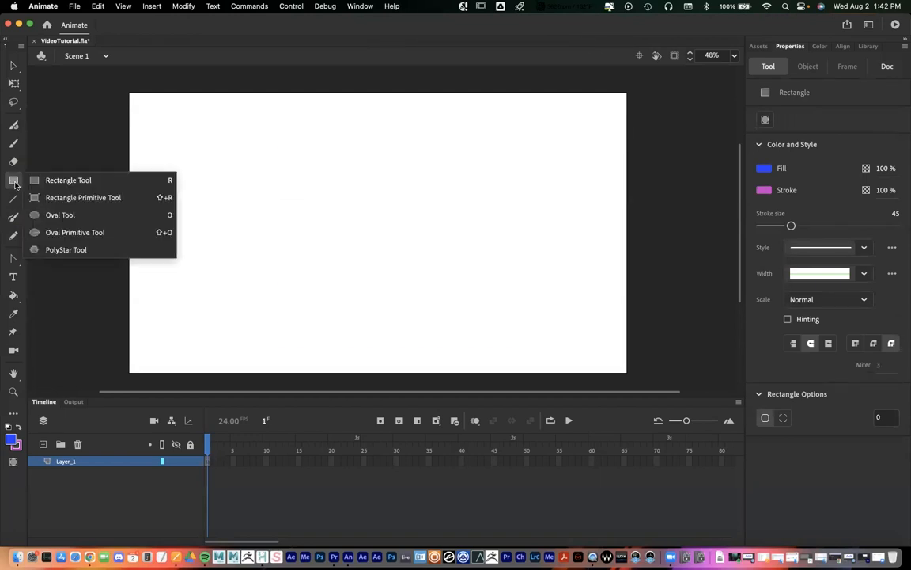
left_click(62, 214)
mouse_move(269, 177)
left_mouse_down()
mouse_move(379, 294)
mouse_move(465, 343)
left_mouse_up()
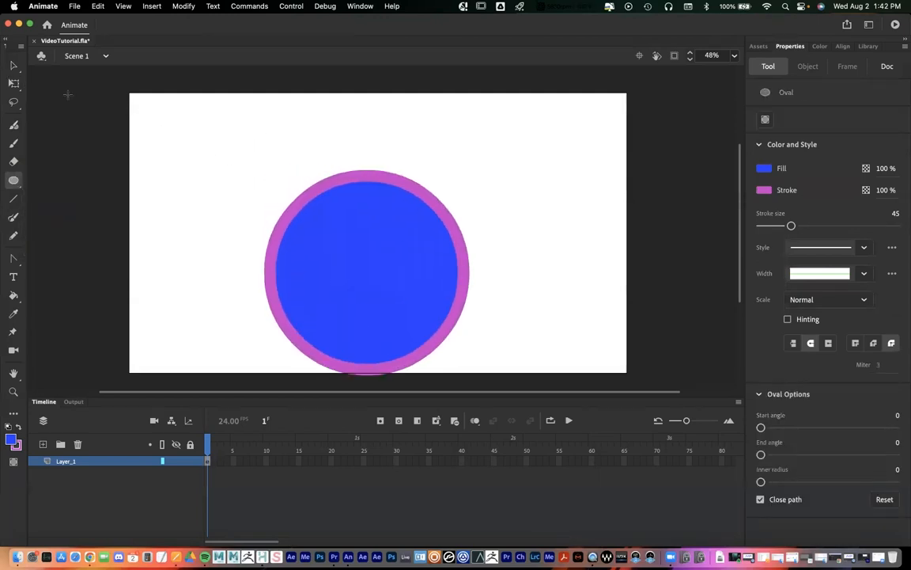
Select the circle's fill and stroke together, move the circle up to about X 544, Y 174, and deselect it
left_click(13, 83)
left_click(15, 66)
left_click_drag(222, 143, 527, 388)
left_click_drag(378, 273, 374, 236)
left_click(472, 227)
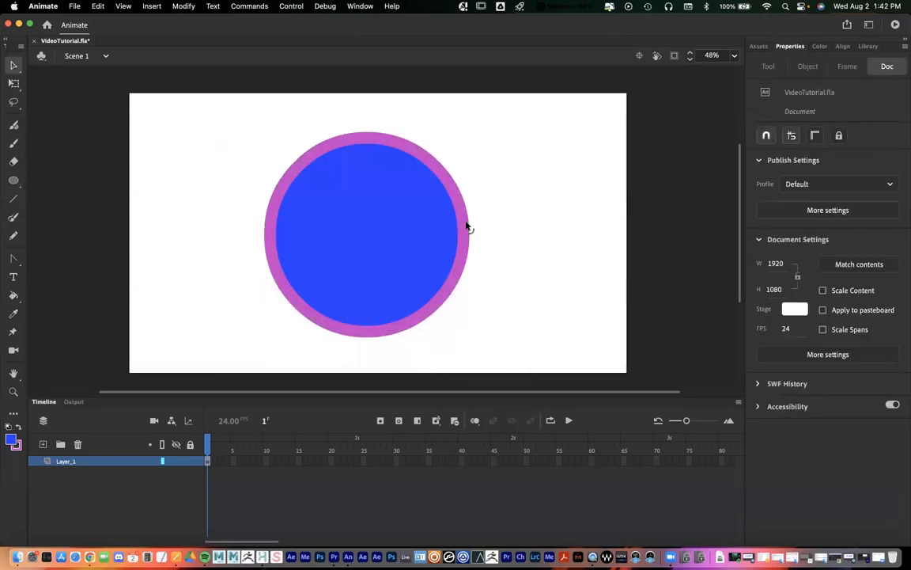
Try moving the circle's purple stroke away from its fill and undo the move
left_click(468, 227)
mouse_move(478, 234)
left_mouse_down()
mouse_move(537, 238)
mouse_move(541, 249)
left_mouse_up()
key("cmd+z")
Select the circle's blue fill together with its purple stroke
double_click(407, 221)
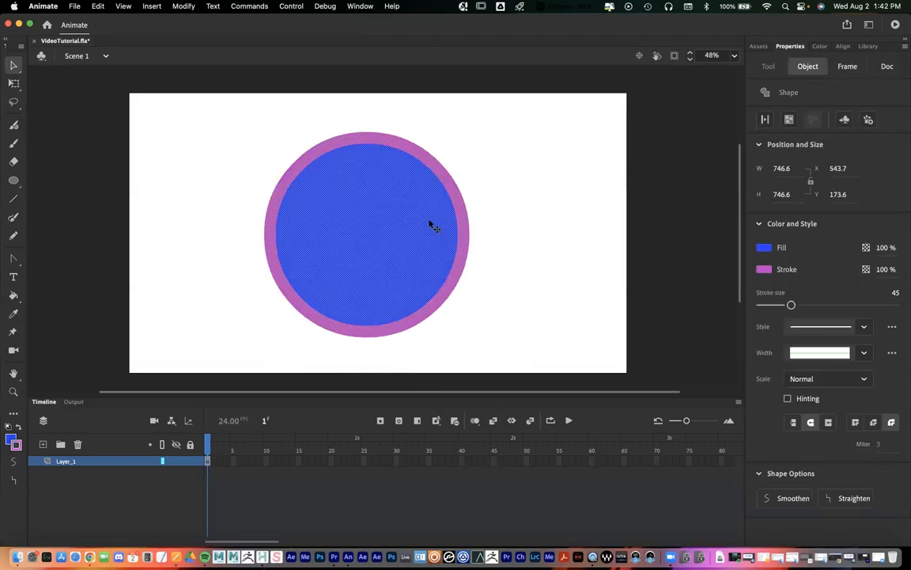
Select the circle's purple stroke alone, and then its blue fill together with the stroke
left_click(474, 224)
left_click(457, 228)
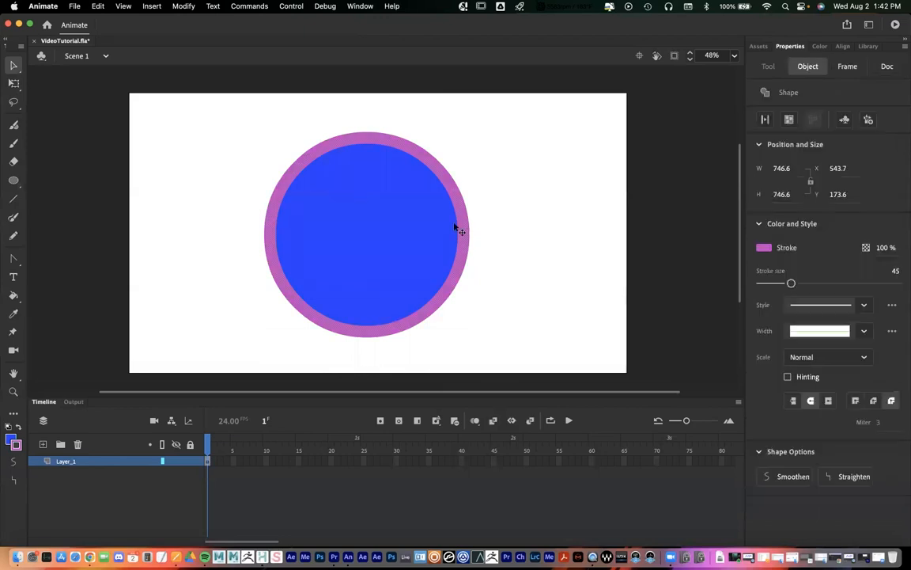
double_click(402, 230)
mouse_move(457, 201)
left_mouse_down()
mouse_move(309, 201)
mouse_move(451, 210)
left_mouse_up()
Deselect the circle and reselect its whole fill and stroke by enclosing it in a selection marquee
left_click(220, 118)
mouse_move(213, 112)
left_mouse_down()
mouse_move(457, 339)
mouse_move(546, 381)
mouse_move(531, 368)
left_mouse_up()
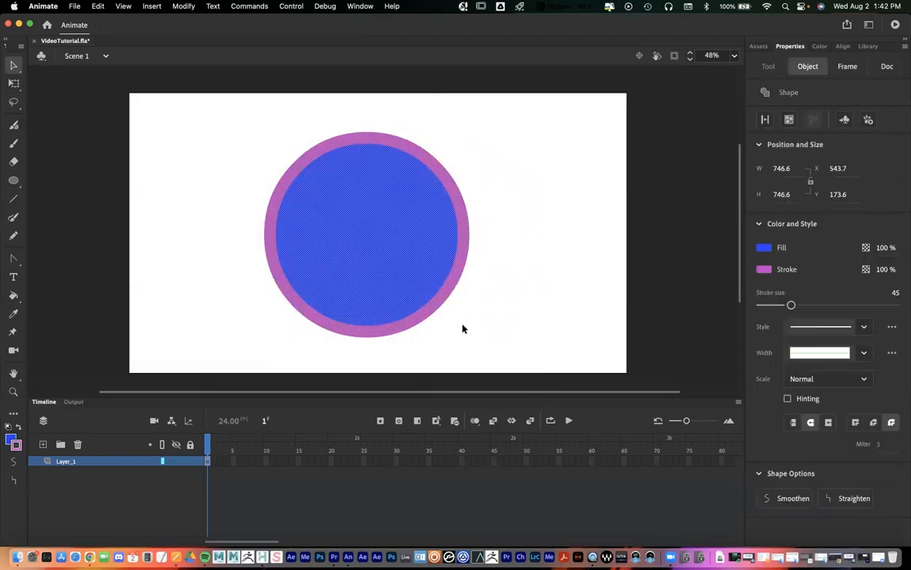
left_click(168, 224)
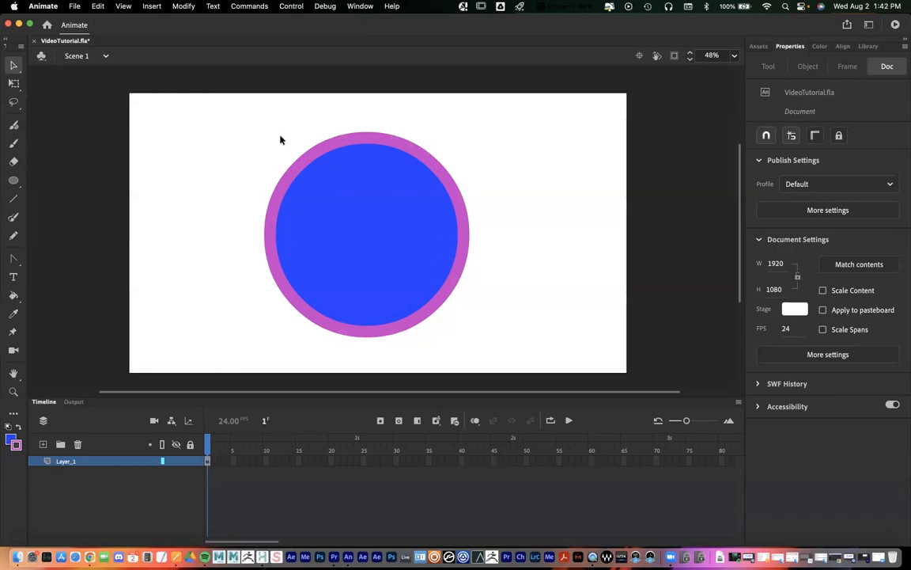
left_click_drag(230, 109, 510, 351)
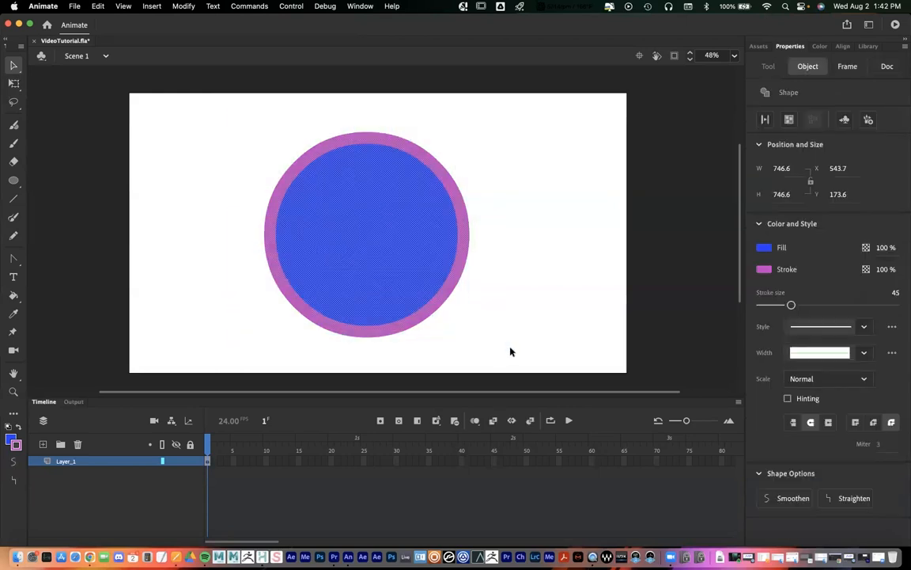
left_click(764, 248)
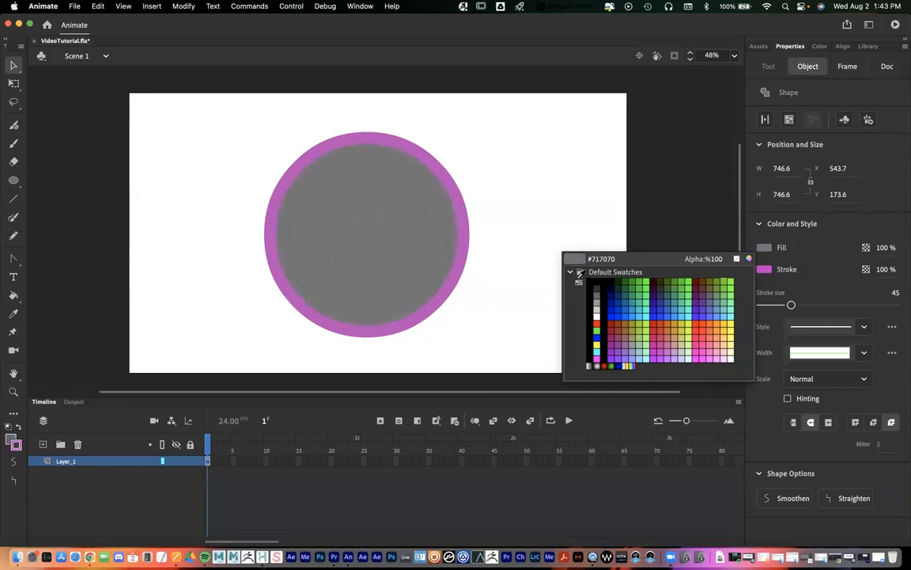
left_click(570, 272)
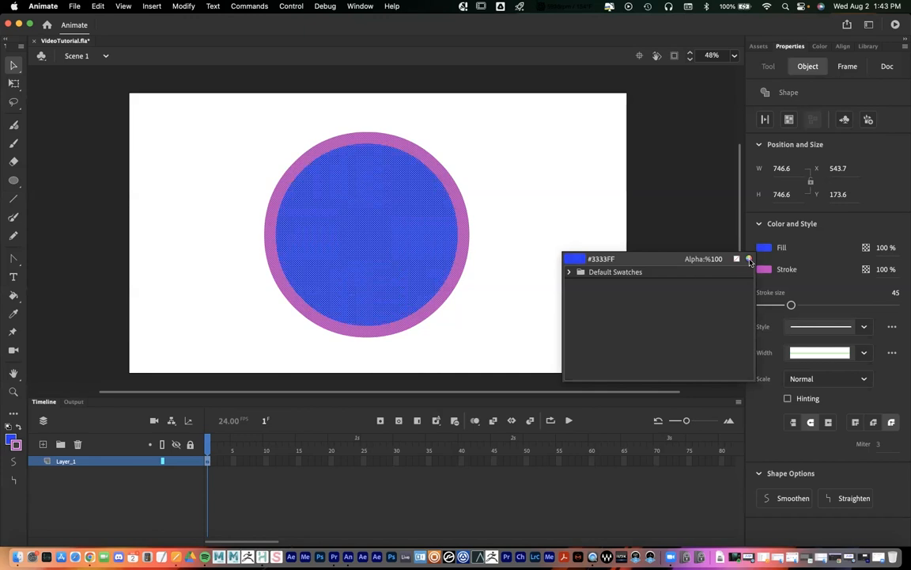
left_click(750, 260)
left_click_drag(479, 91, 532, 139)
left_click(645, 187)
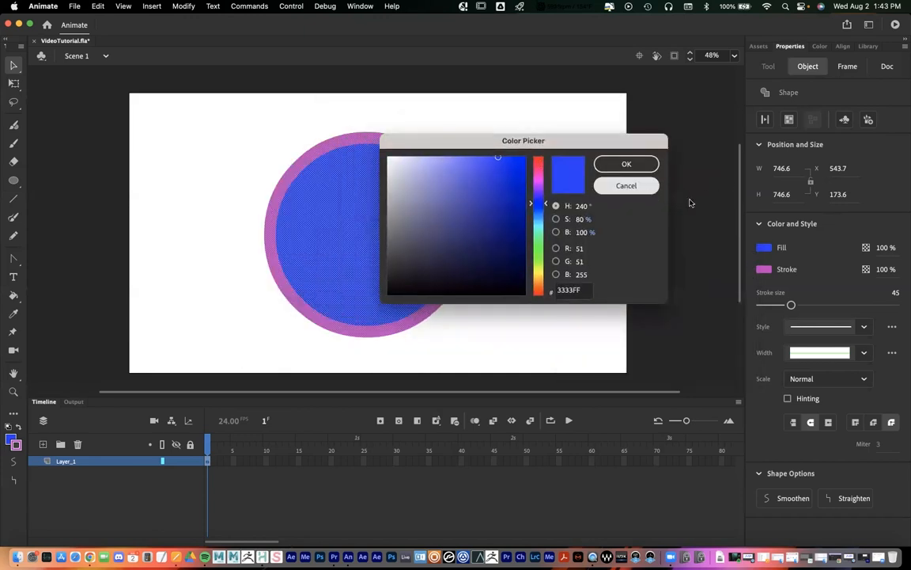
Change the selected circle's fill to the custom green 8BD659 using the Color Picker
left_click(764, 248)
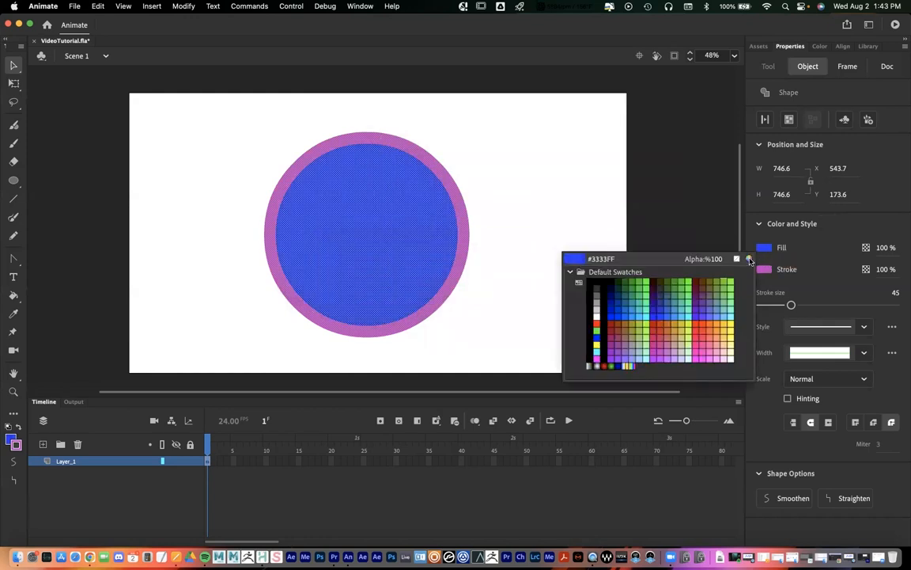
left_click(750, 261)
left_click_drag(472, 153, 479, 165)
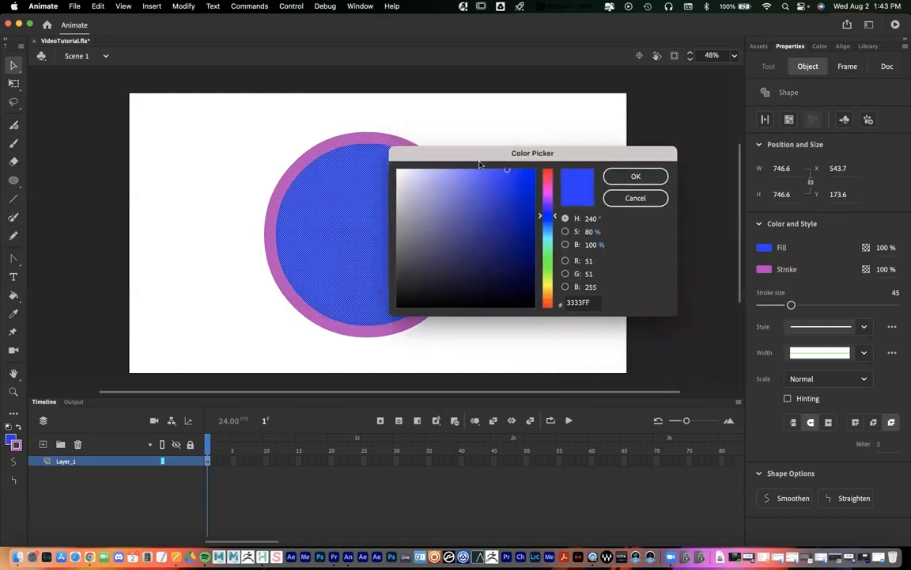
left_click(403, 170)
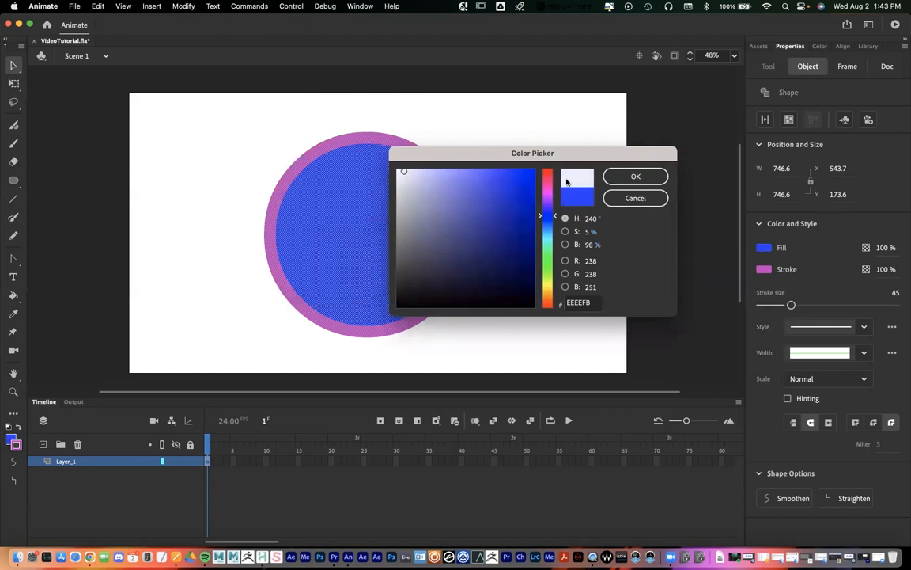
mouse_move(411, 187)
left_mouse_down()
mouse_move(398, 306)
mouse_move(536, 308)
mouse_move(522, 281)
mouse_move(523, 185)
mouse_move(545, 193)
mouse_move(547, 180)
mouse_move(547, 214)
mouse_move(546, 172)
mouse_move(547, 290)
mouse_move(547, 271)
left_mouse_up()
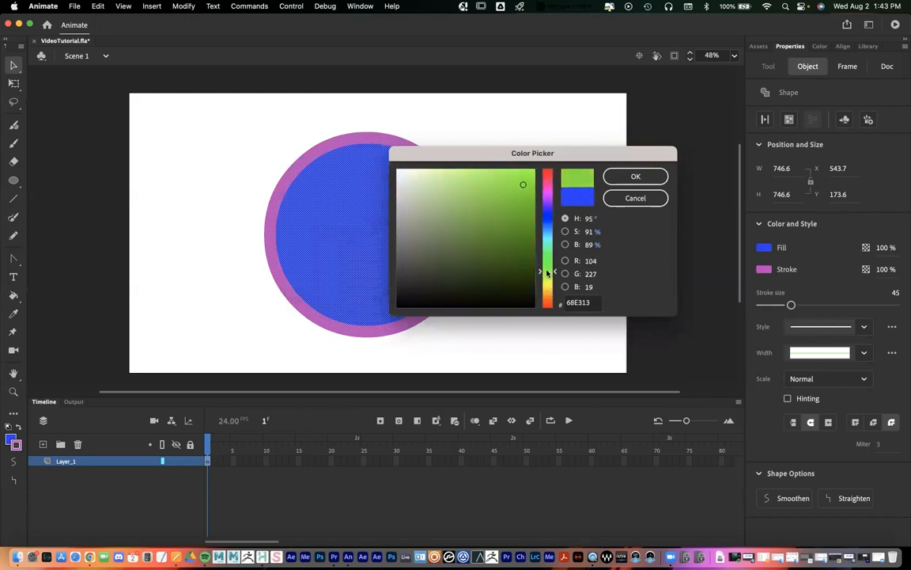
left_click_drag(524, 183, 477, 191)
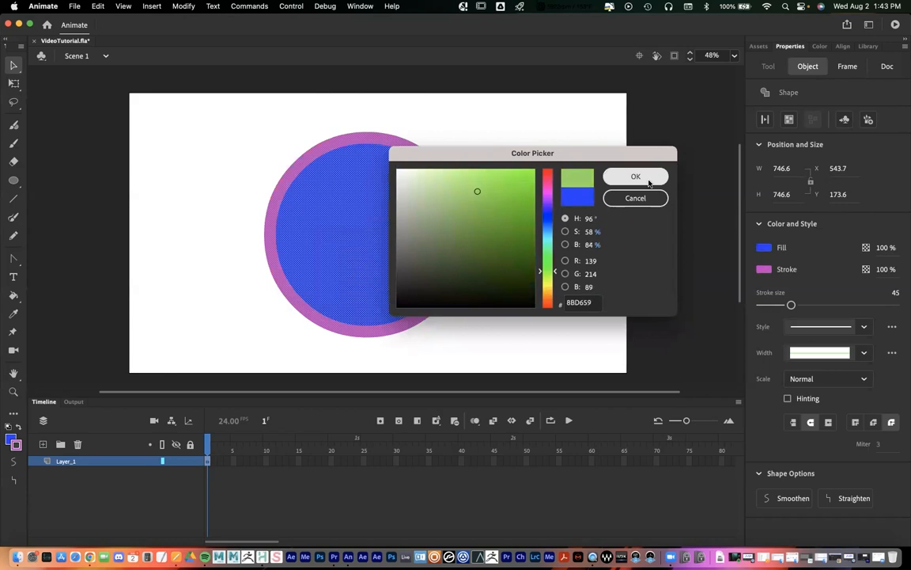
left_click(636, 178)
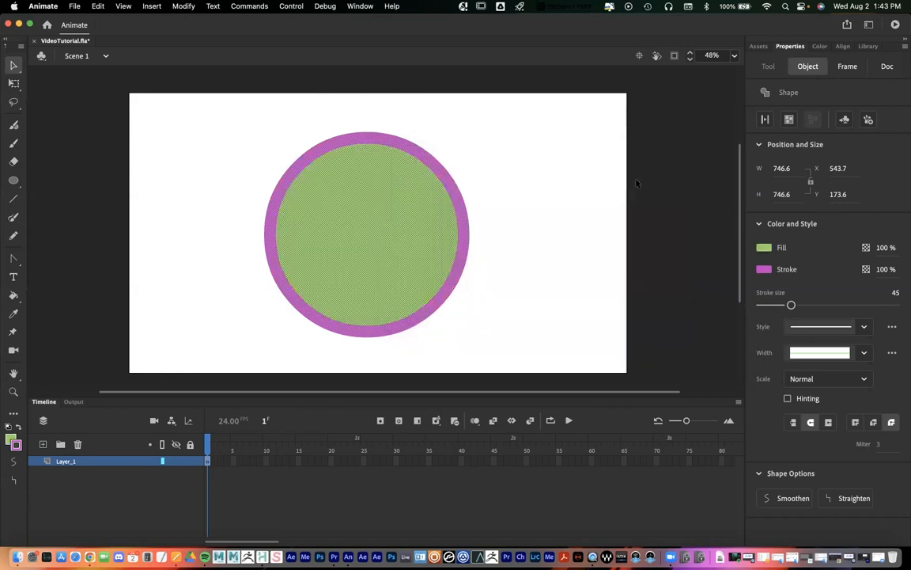
Recolour the circle's stroke from the Color Picker to blue and set its stroke size to 68
left_click(764, 270)
left_click(750, 280)
scroll(491, 187, "down", 5)
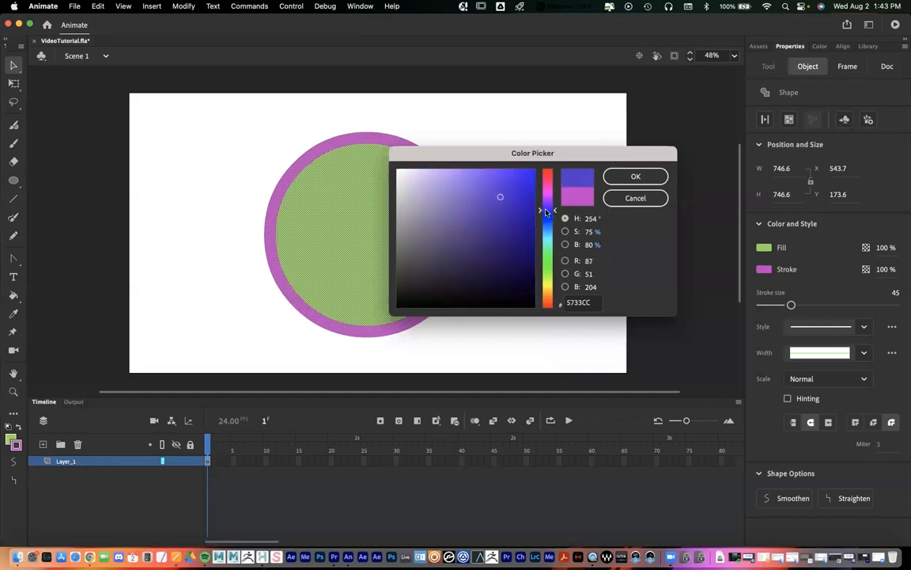
left_click(622, 179)
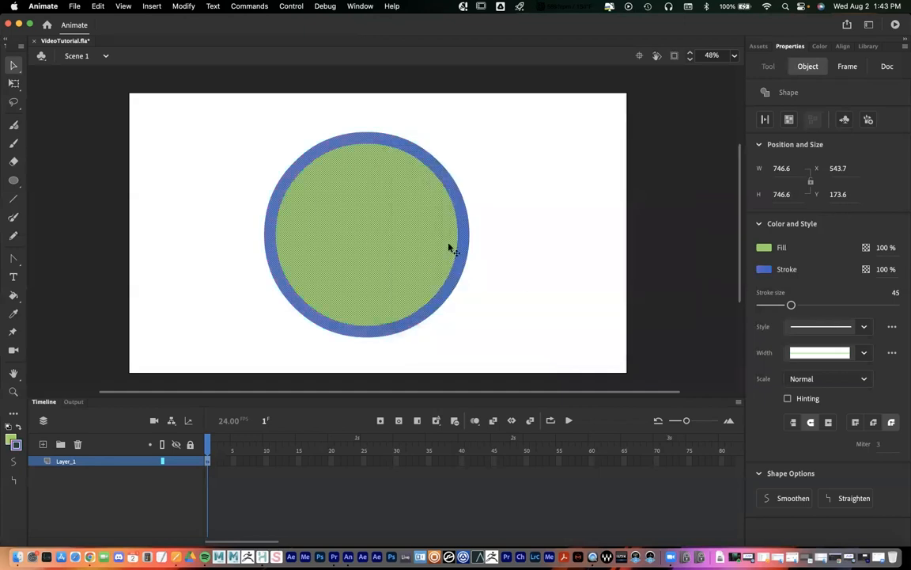
mouse_move(791, 305)
left_mouse_down()
mouse_move(841, 305)
mouse_move(806, 304)
left_mouse_up()
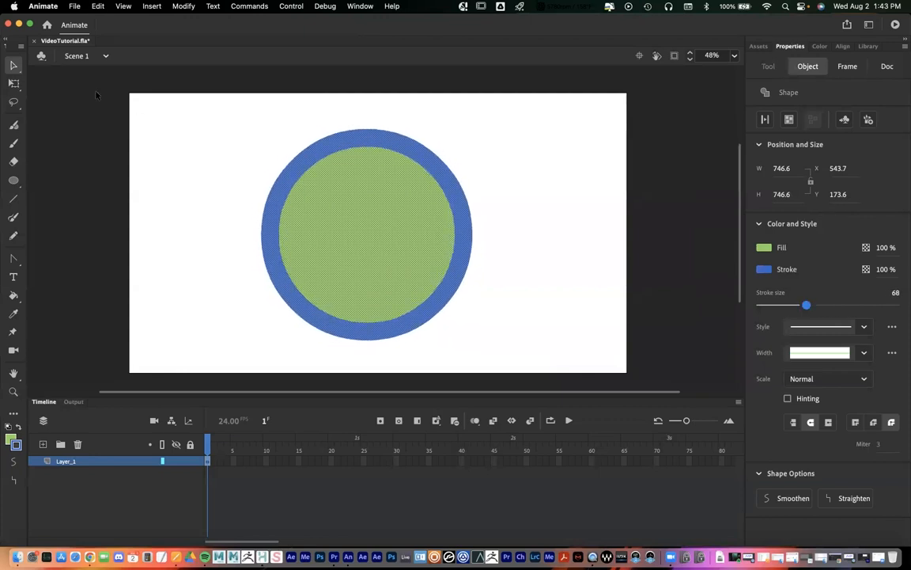
Draw a smaller green circle beside the large one with the Oval tool, using a blue stroke of size 5
left_click(12, 67)
left_click(14, 180)
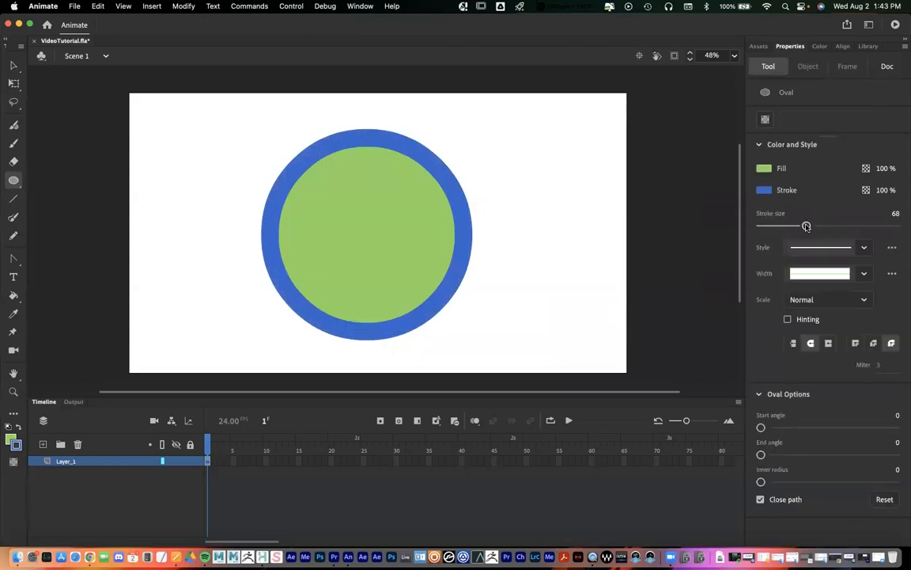
left_click_drag(807, 226, 765, 234)
mouse_move(499, 138)
left_mouse_down()
mouse_move(579, 217)
mouse_move(580, 231)
left_mouse_up()
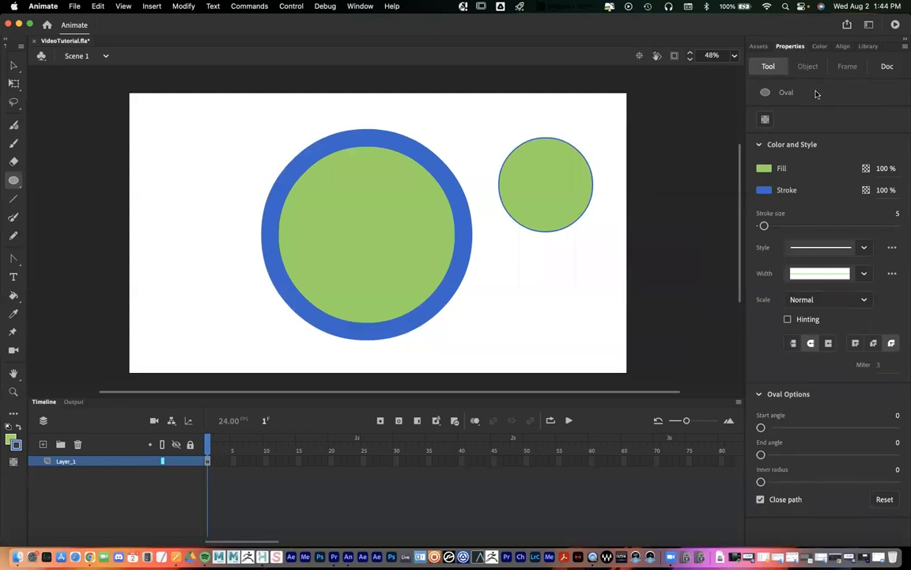
Select the large circle, then select and delete the small circle, including any leftover piece
left_click(11, 63)
mouse_move(242, 128)
left_mouse_down()
mouse_move(468, 330)
mouse_move(484, 357)
left_mouse_up()
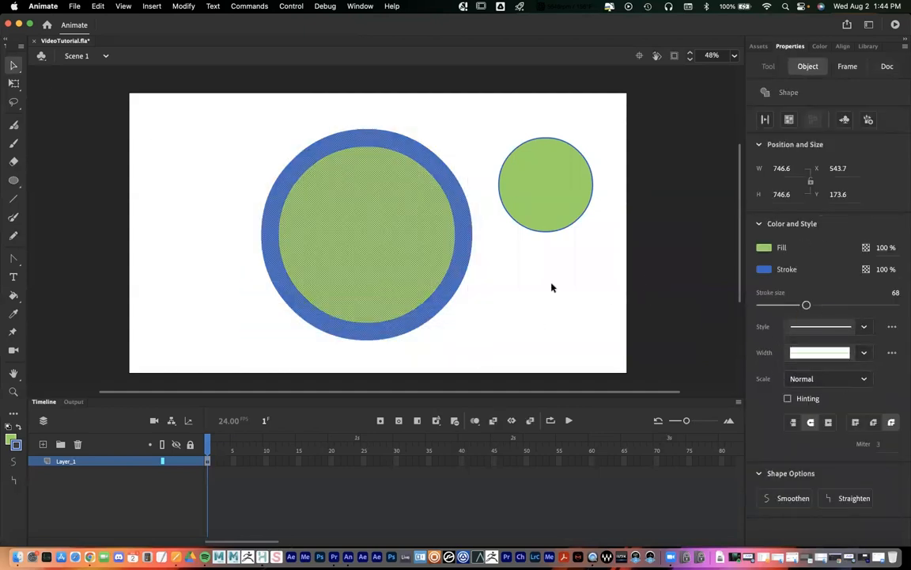
left_click_drag(499, 122, 595, 261)
key("Delete")
left_click_drag(493, 176, 523, 219)
key("Delete")
Select the large circle's fill and stroke separately, then enclose both in a selection and delete the whole circle
left_click(415, 202)
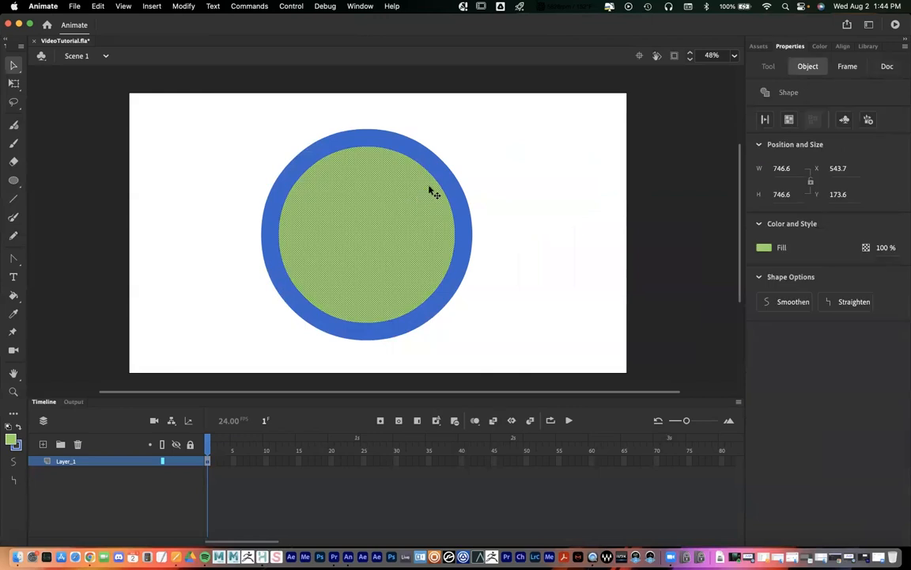
left_click(433, 175)
left_click(401, 211)
left_click_drag(206, 114, 495, 338)
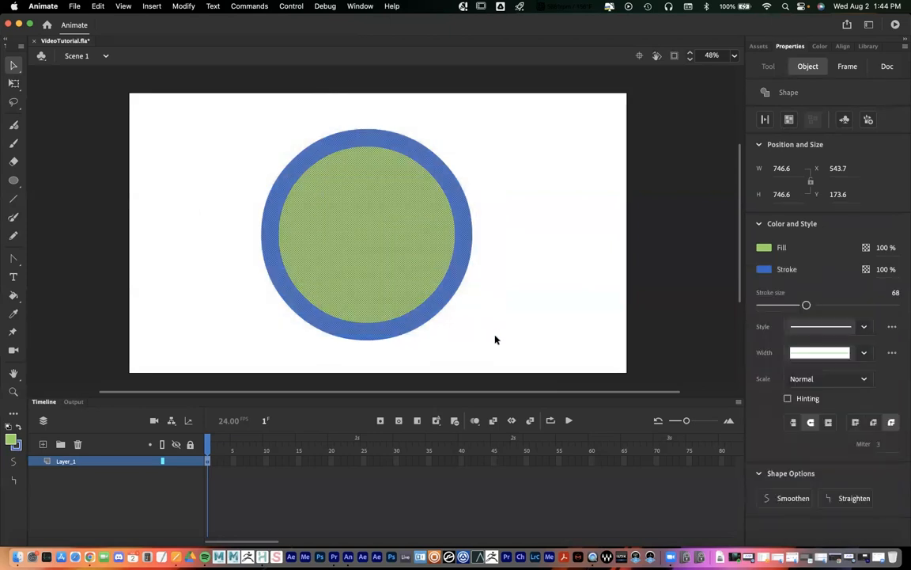
key("Delete")
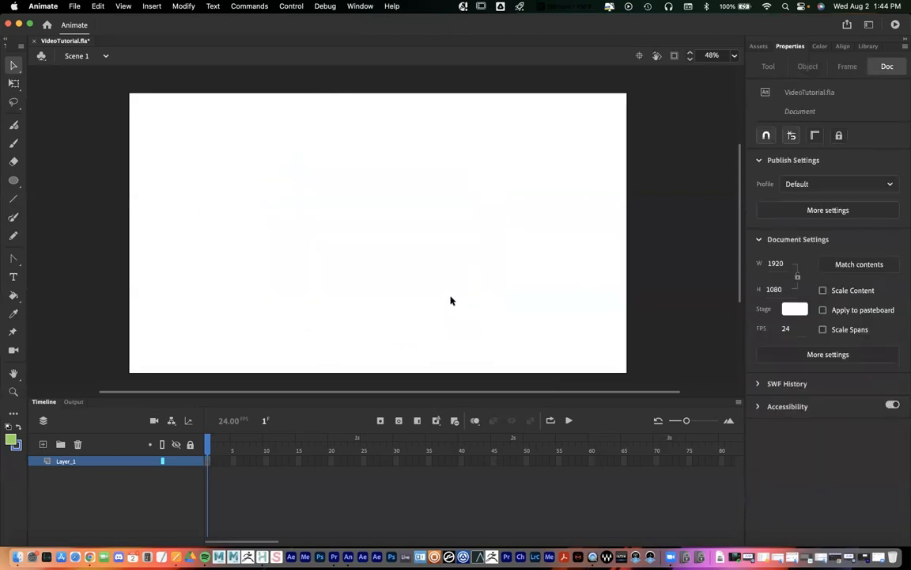
Paint a thick, slanted green stroke on the stage with the Classic Brush at size 70
left_click(13, 144)
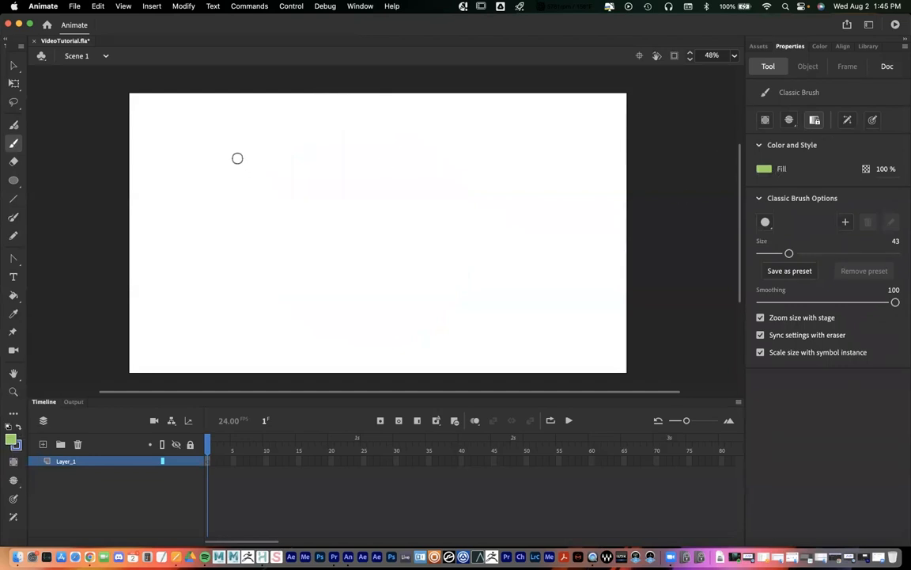
left_click_drag(788, 251, 807, 253)
left_click_drag(246, 140, 198, 266)
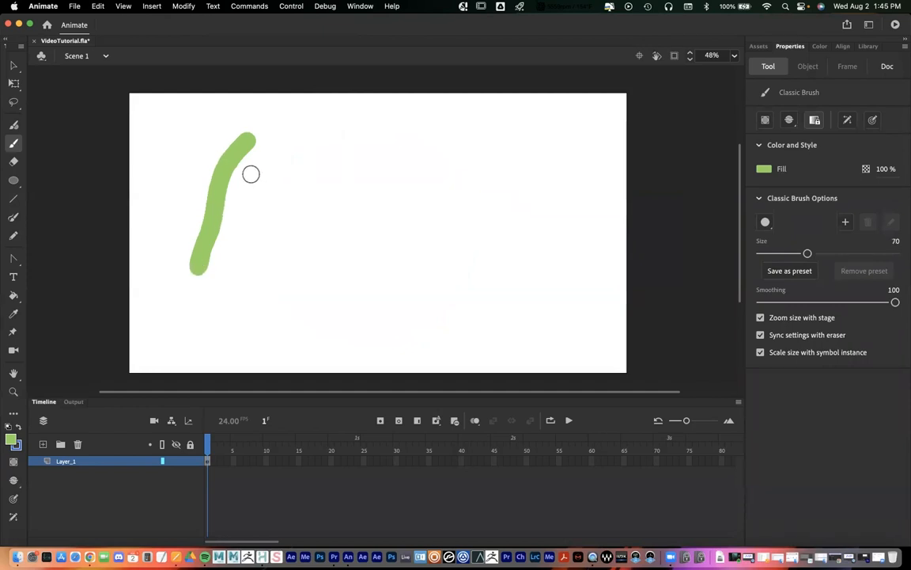
Paint a thin green Fluid Brush stroke of size 10 beside the thick one, and compare both brushes' options
left_click(14, 125)
left_click_drag(307, 144, 250, 272)
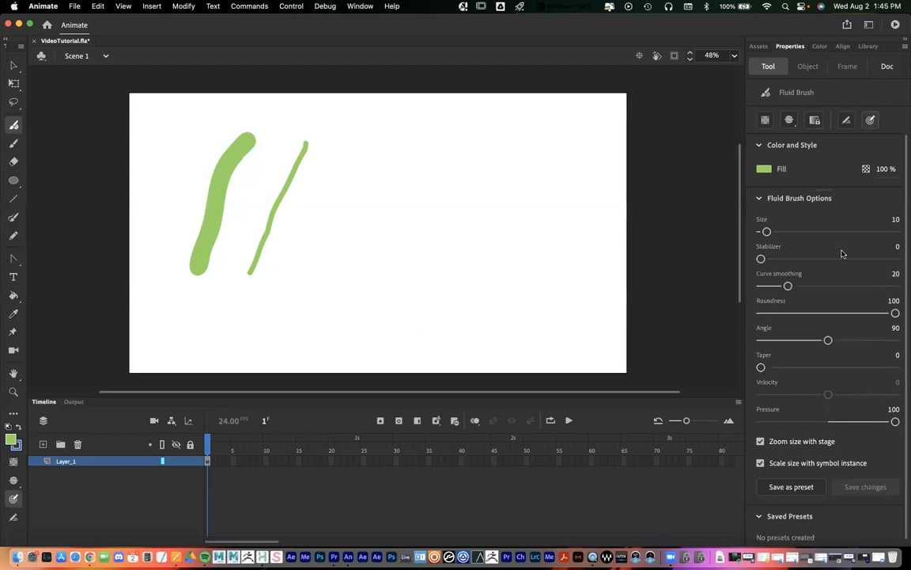
left_click(13, 144)
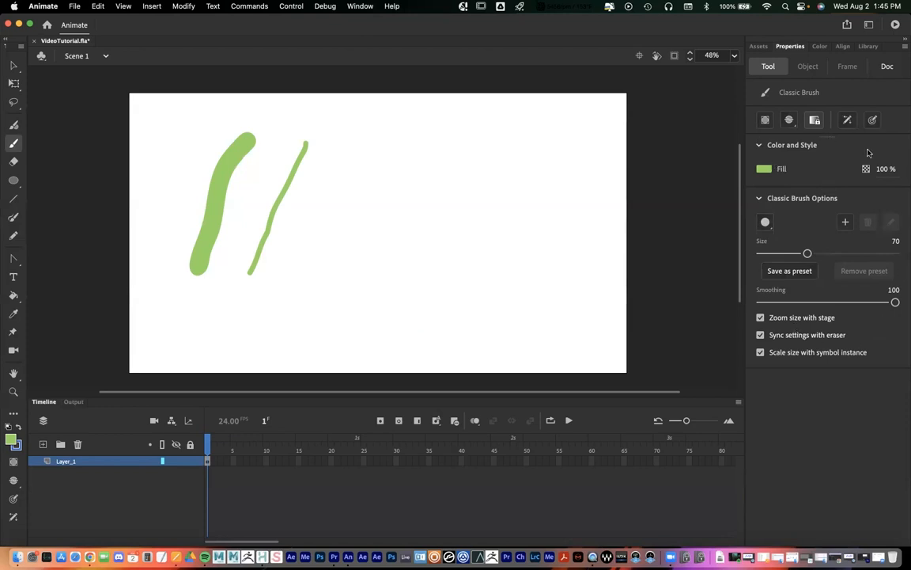
left_click(13, 125)
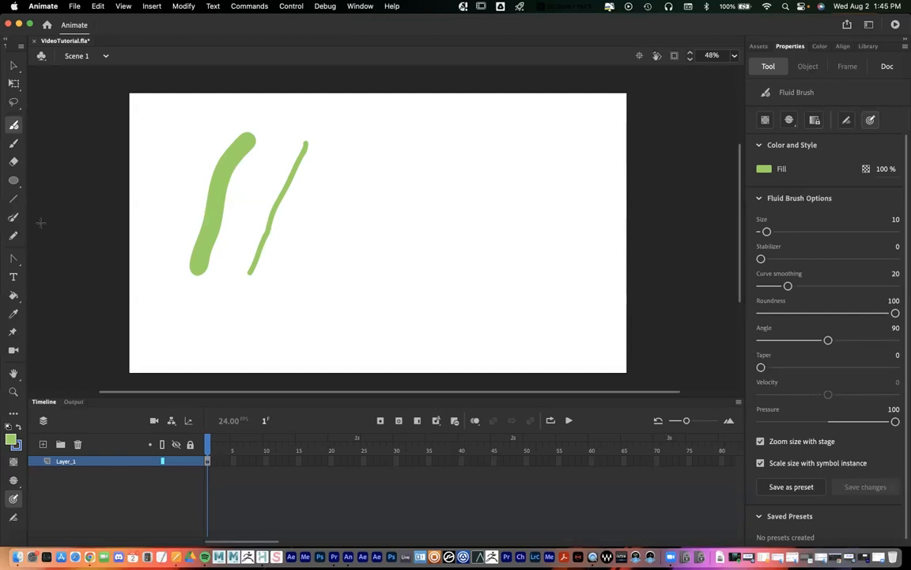
Move the thick green stroke slightly up to about X 223, Y 126 and deselect it
left_click(14, 67)
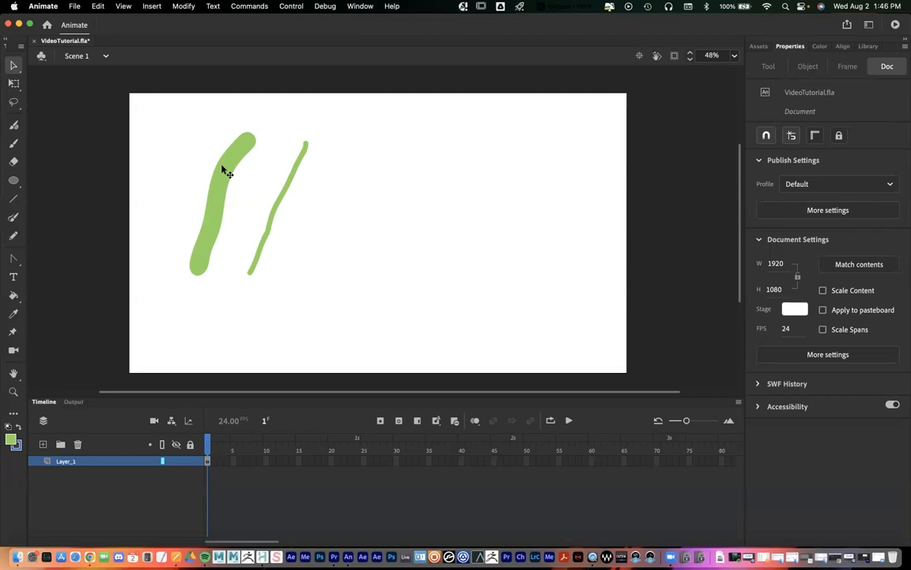
mouse_move(226, 171)
left_mouse_down()
mouse_move(180, 151)
mouse_move(231, 189)
mouse_move(202, 212)
mouse_move(173, 188)
mouse_move(220, 182)
mouse_move(224, 195)
left_mouse_up()
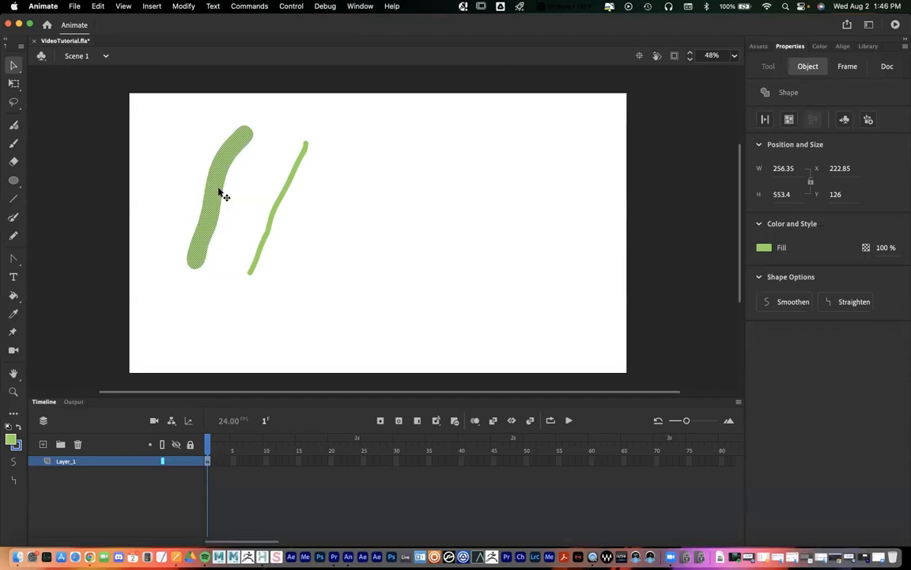
left_click(203, 162)
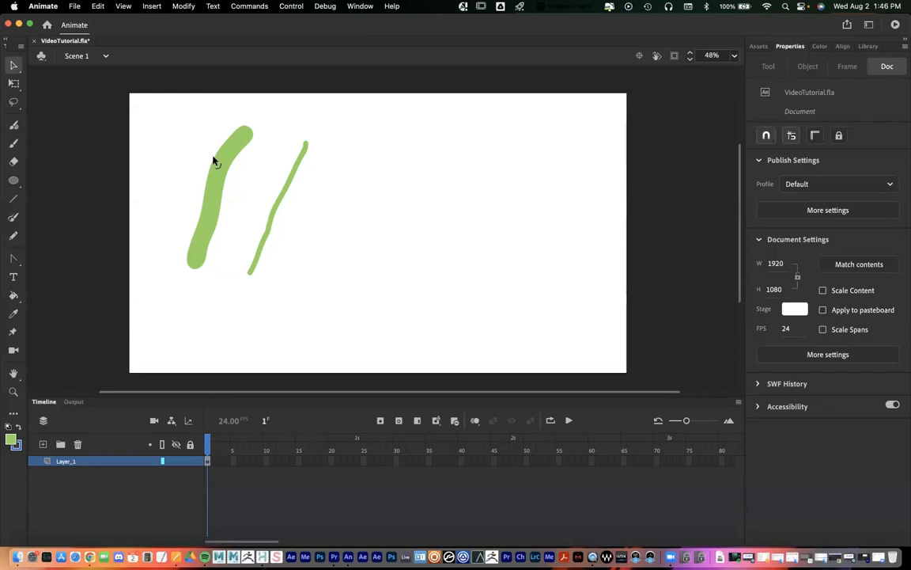
Reshape both green brush strokes by pulling their edges outward with the Selection tool
left_click_drag(213, 160, 199, 137)
left_click_drag(230, 171, 243, 196)
left_click_drag(216, 228, 213, 245)
left_click(305, 242)
left_click_drag(277, 209, 326, 242)
mouse_move(296, 173)
left_mouse_down()
mouse_move(319, 185)
mouse_move(267, 164)
left_mouse_up()
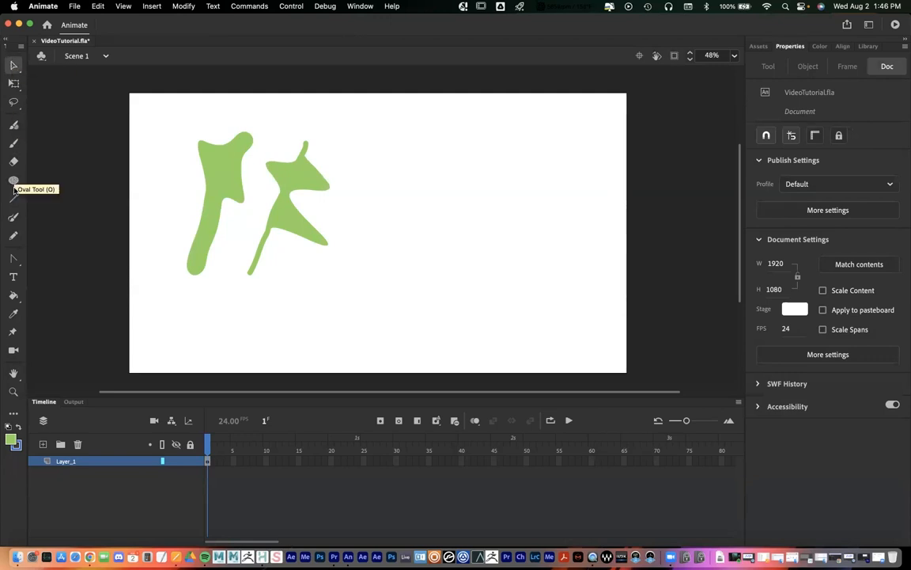
Draw two slanted blue lines of stroke size 5 beside the green shapes, one with the Pencil and one with the Paint Brush
left_click(15, 235)
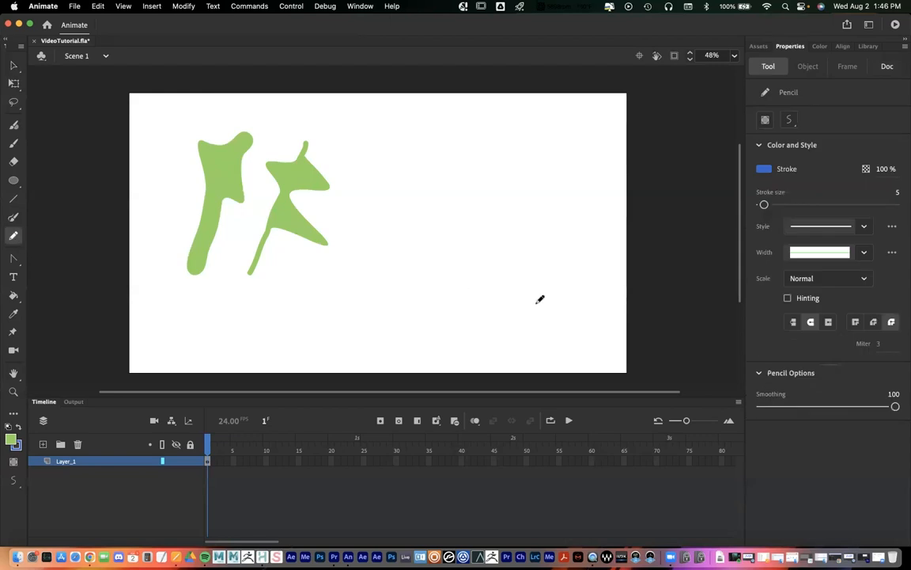
mouse_move(391, 309)
left_mouse_down()
mouse_move(415, 239)
mouse_move(481, 146)
left_mouse_up()
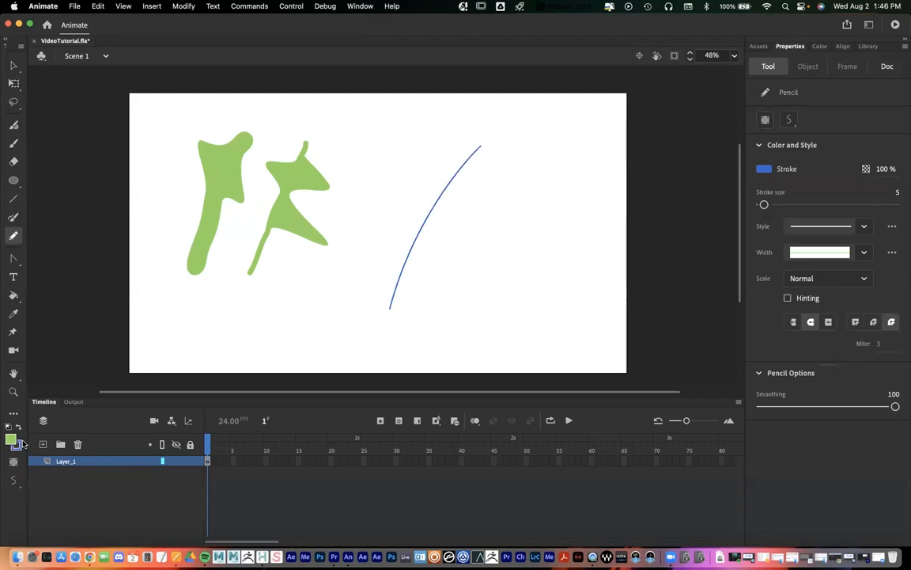
left_click(14, 218)
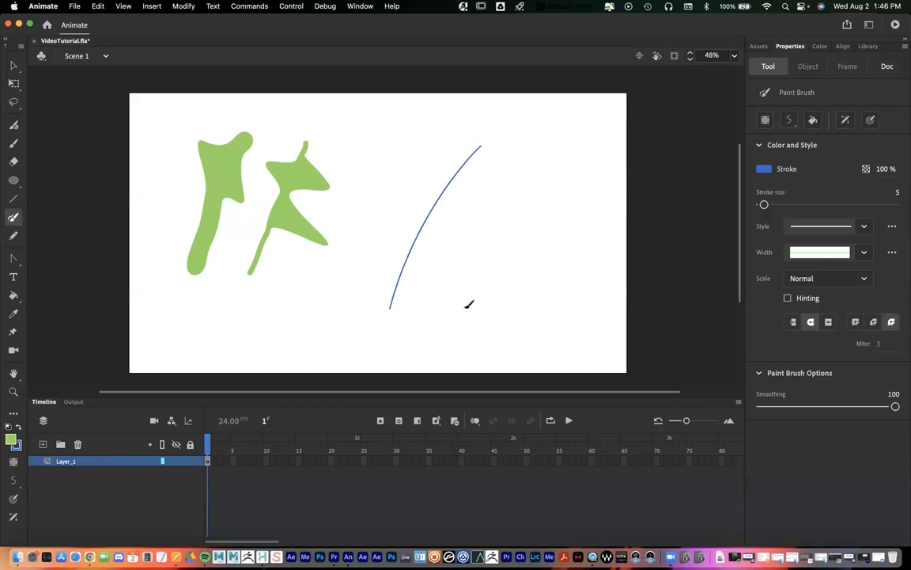
mouse_move(457, 323)
left_mouse_down()
mouse_move(488, 252)
mouse_move(554, 162)
left_mouse_up()
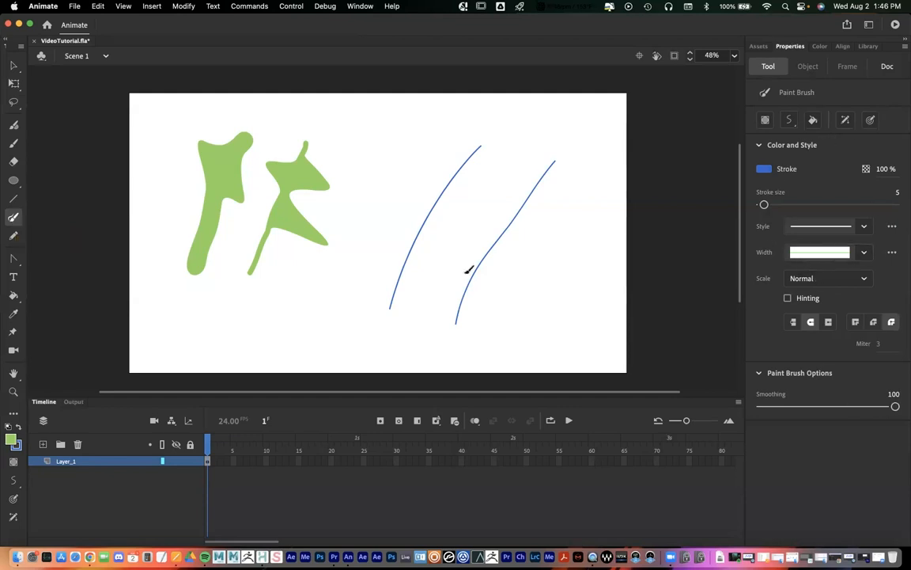
Move the left blue line down and slightly left to about X 978, Y 299 with the Selection tool, and deselect it
left_click(13, 234)
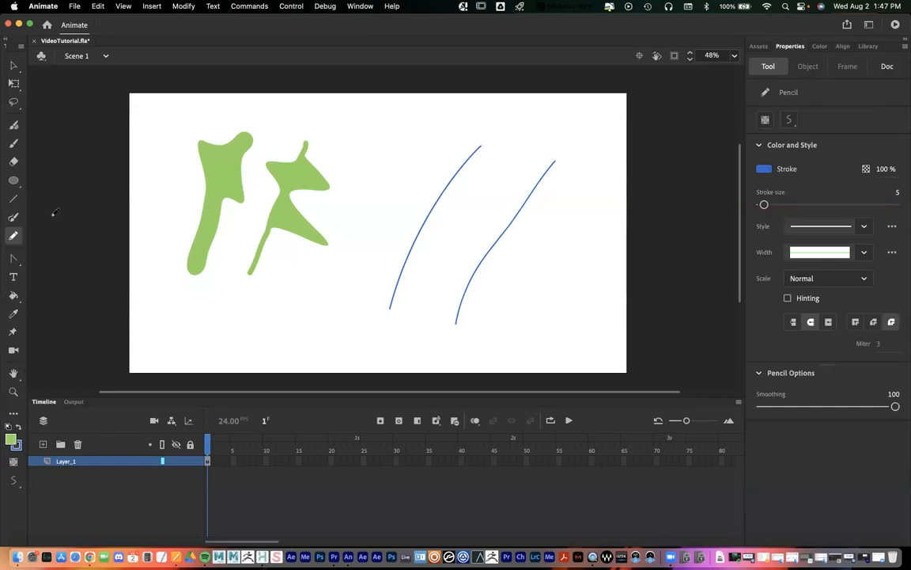
left_click(14, 64)
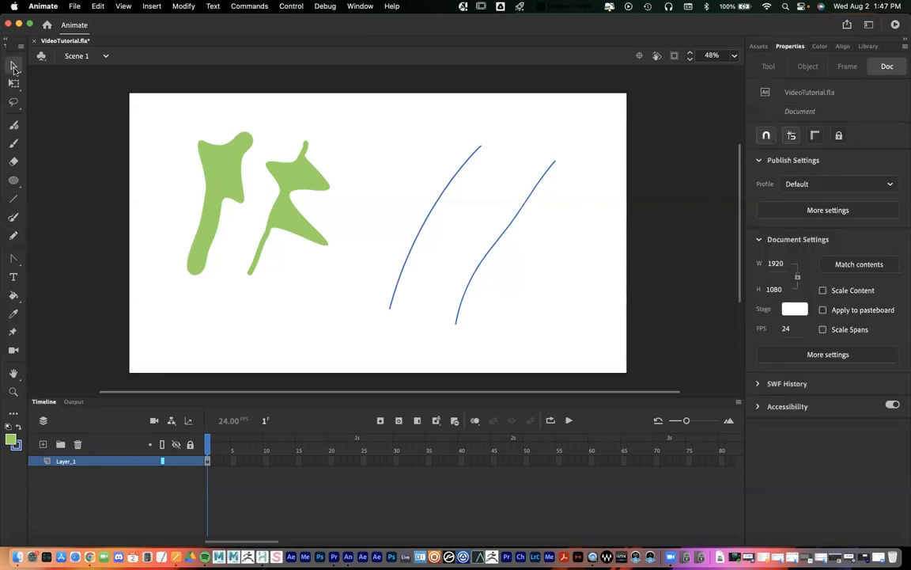
left_click(429, 216)
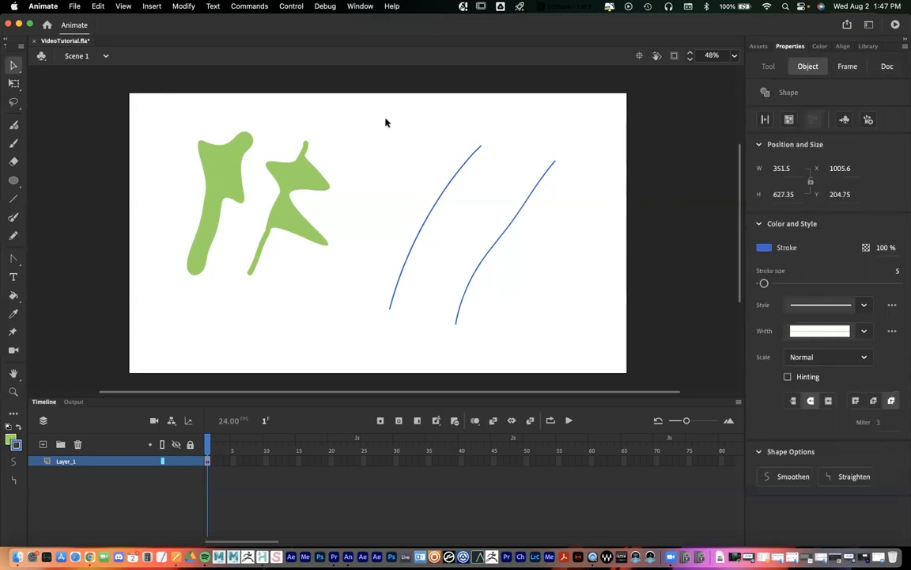
left_click_drag(443, 171, 451, 197)
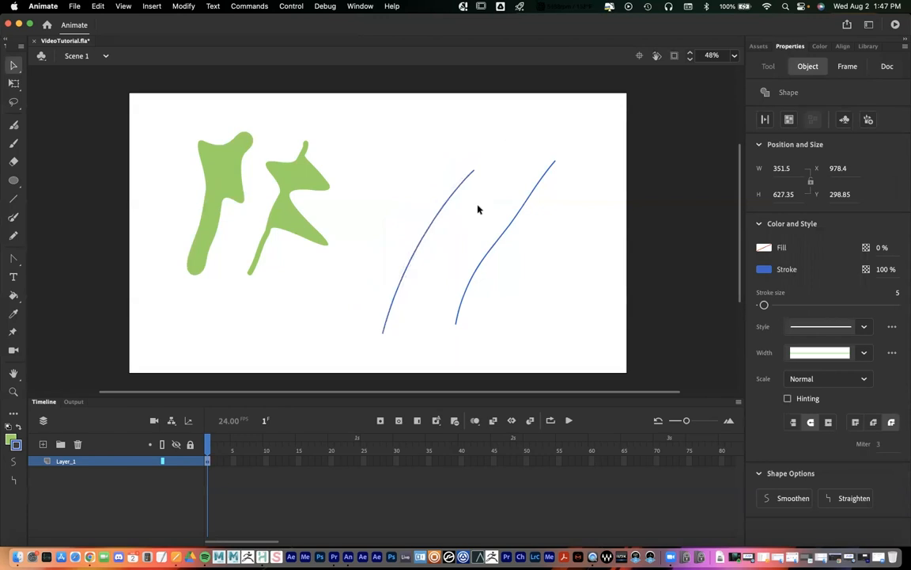
left_click(466, 208)
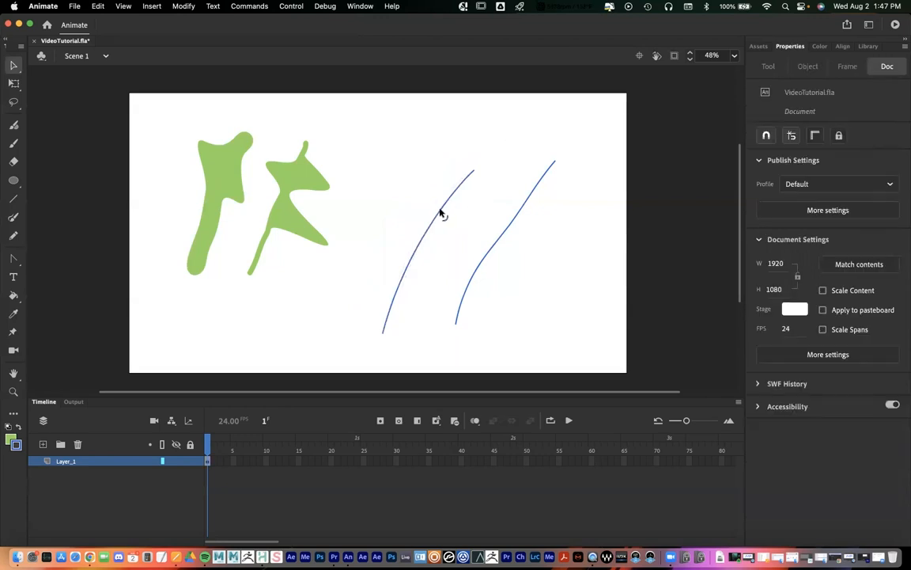
Bend both blue lines into several curves by pulling their segments with the Selection tool
left_click_drag(441, 213, 422, 201)
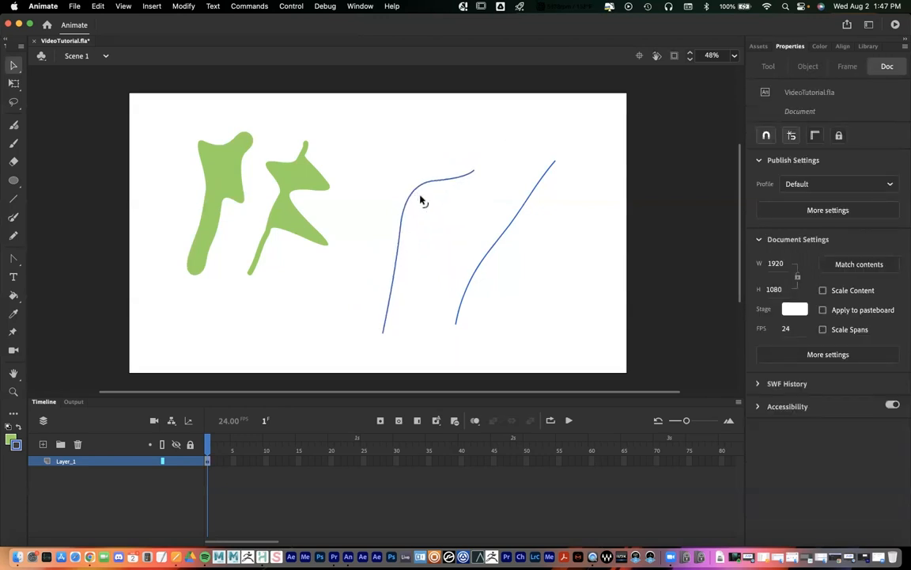
left_click_drag(397, 268, 460, 260)
left_click_drag(525, 206, 508, 249)
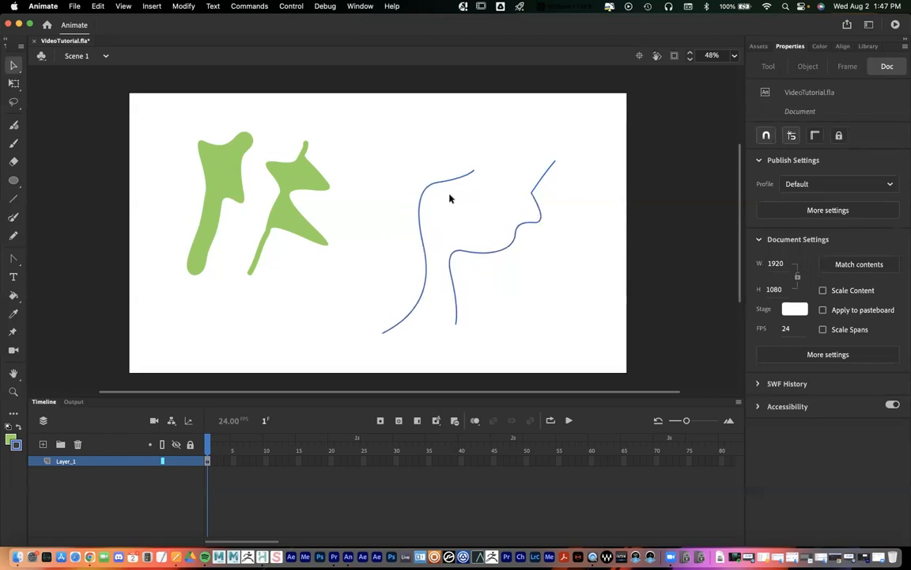
left_click_drag(426, 185, 416, 175)
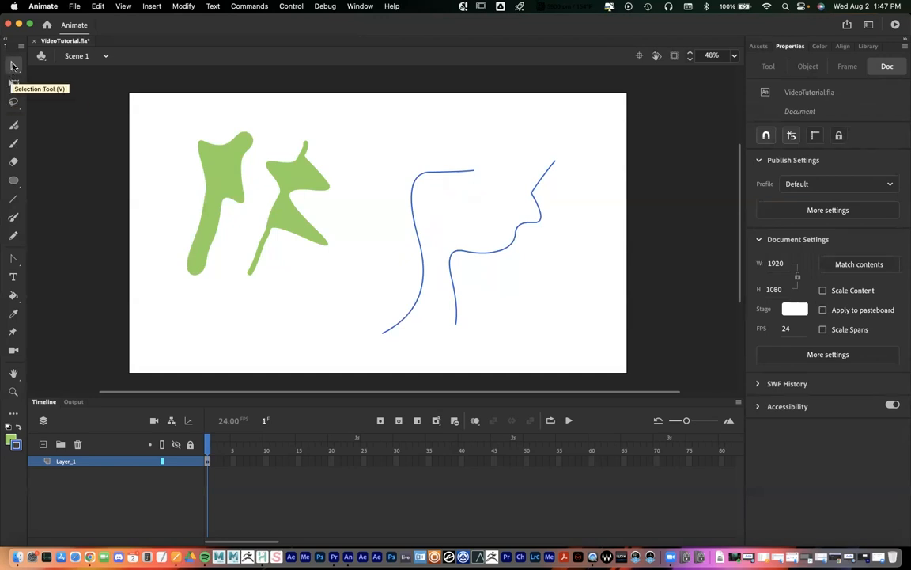
Reshape the left blue line with the Subselection tool by moving its middle anchor left and swinging that anchor's tangent handle to the right
left_click(14, 67)
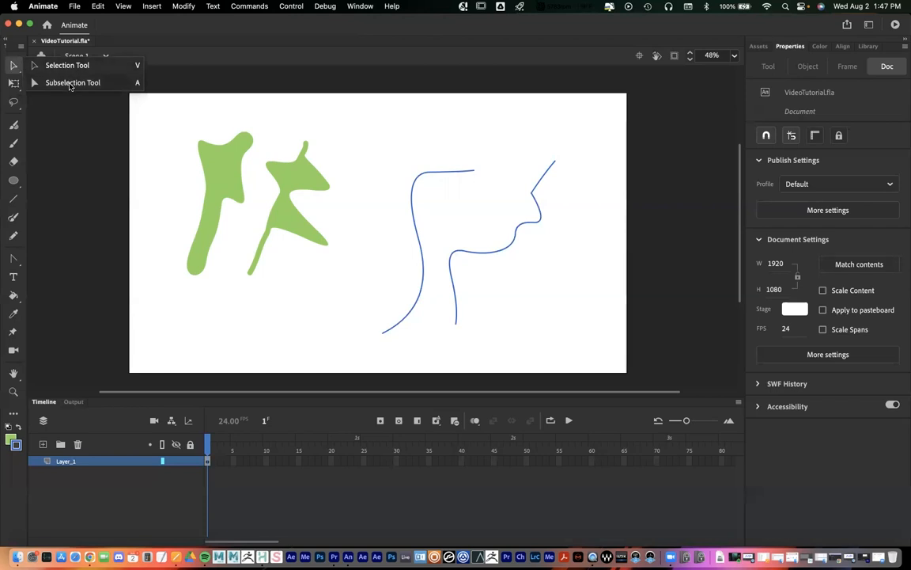
left_click(71, 83)
left_click(414, 229)
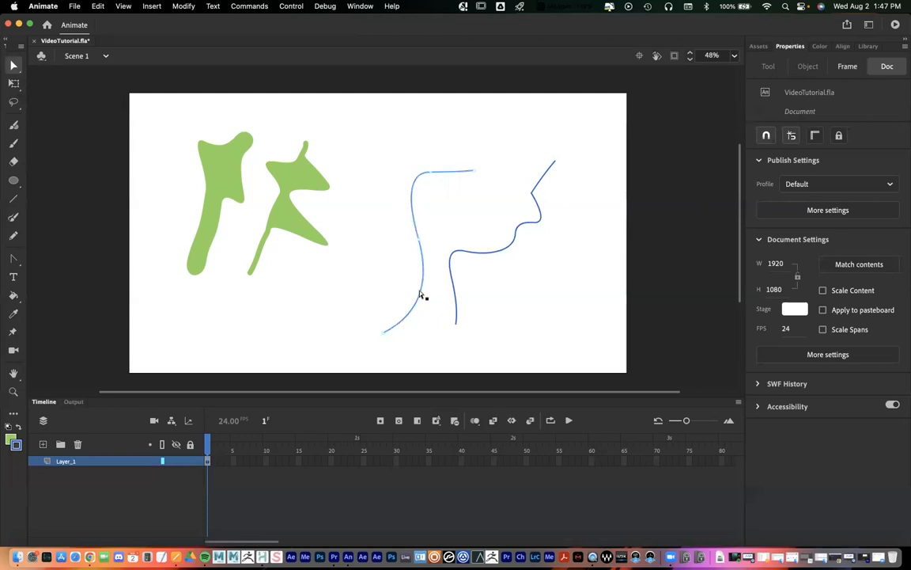
key("z")
left_click(431, 238)
left_click_drag(405, 271, 452, 256)
key("v")
left_click(391, 239)
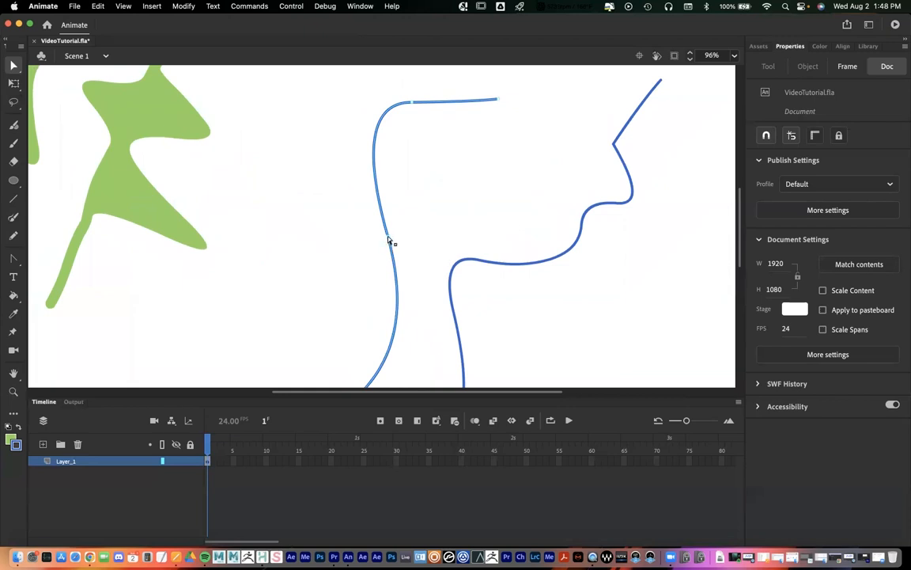
left_click_drag(391, 240, 335, 245)
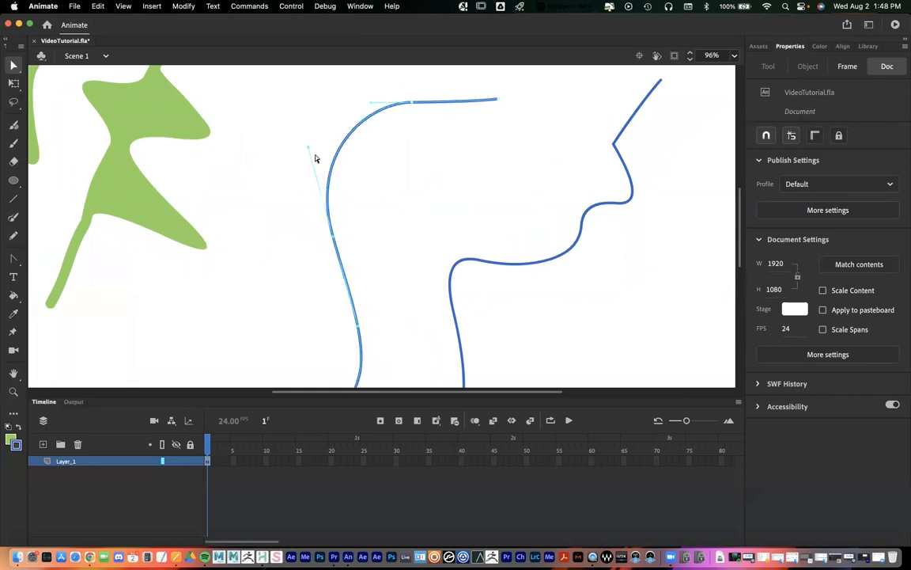
left_click_drag(307, 146, 429, 201)
left_click_drag(435, 245, 440, 235)
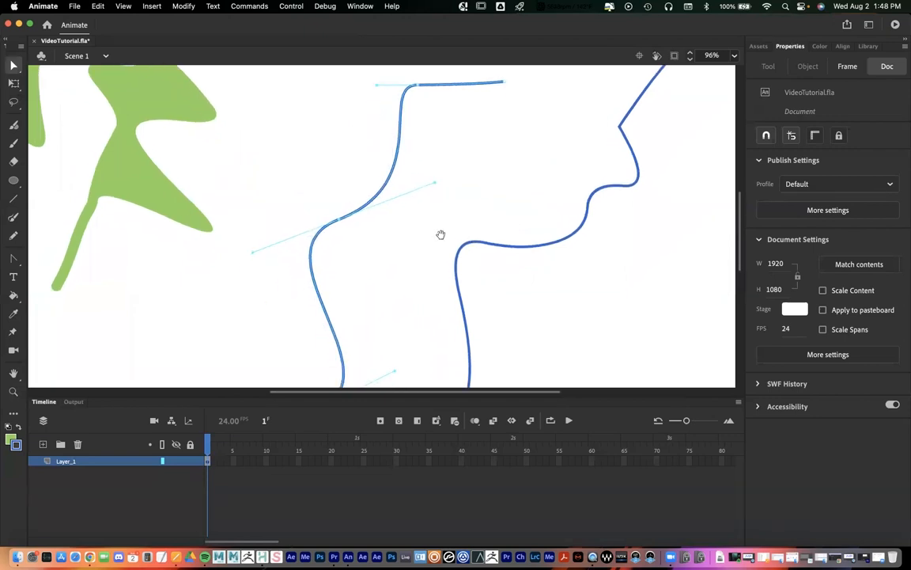
key("z")
left_click(430, 214, "alt")
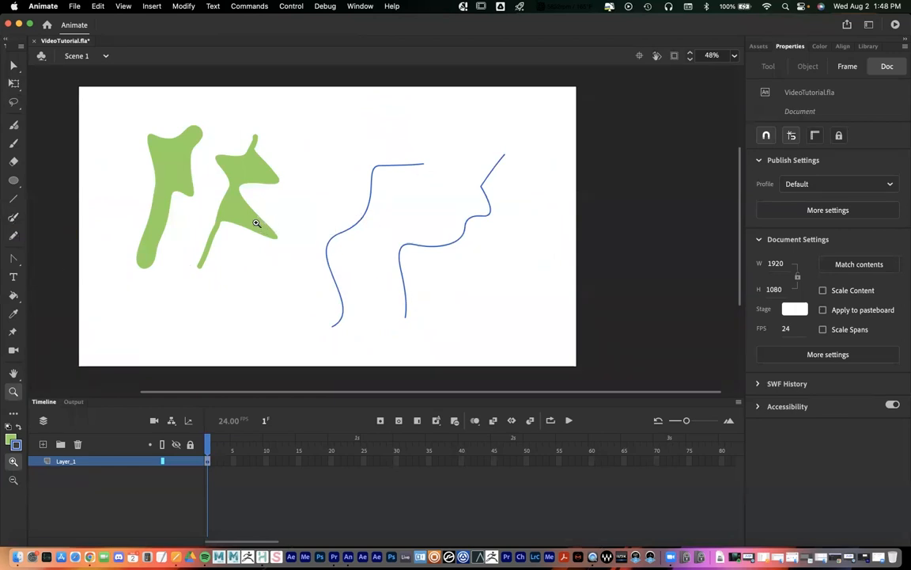
Move the thin green shape right until its lower tip touches the left blue line
left_click(13, 66)
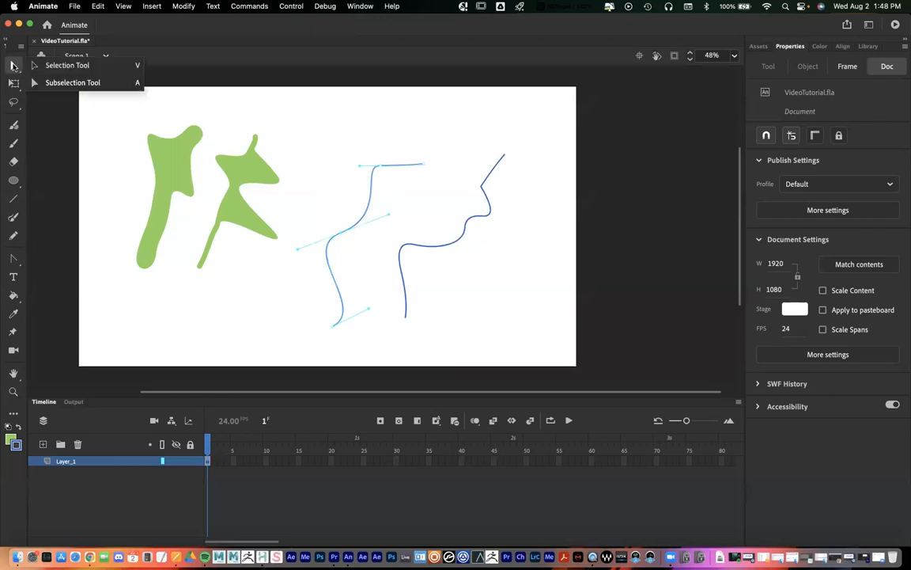
left_click(68, 65)
left_click_drag(198, 231, 255, 229)
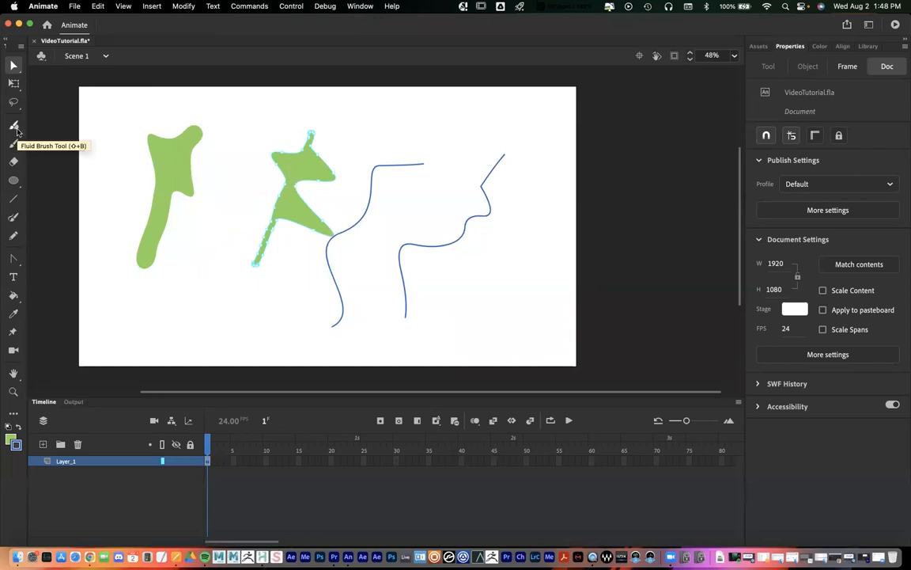
Reshape the thin green shape's waist with the Subselection tool, pulling a left-edge anchor outward and shifting a right-edge anchor downward
key("z")
left_click(267, 162)
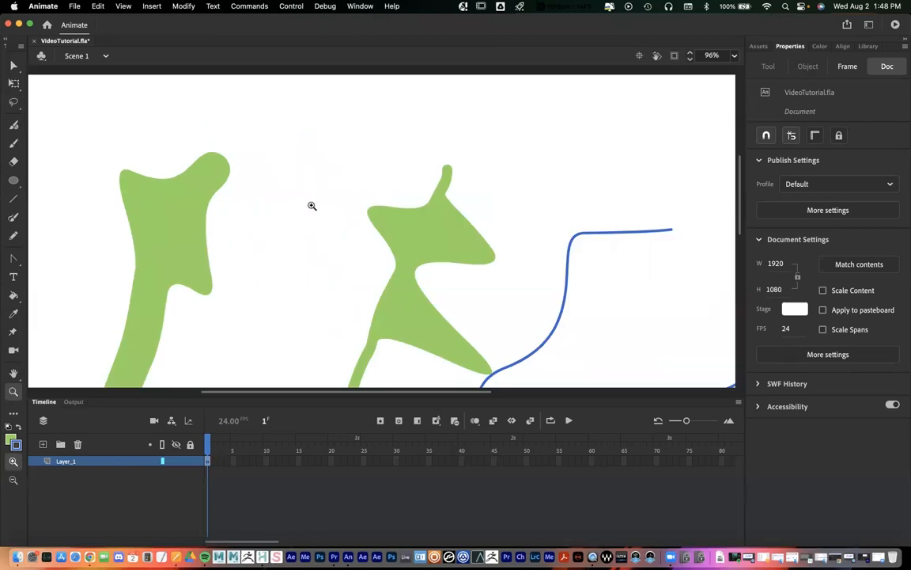
left_click(309, 207)
left_click_drag(478, 310, 292, 197)
key("v")
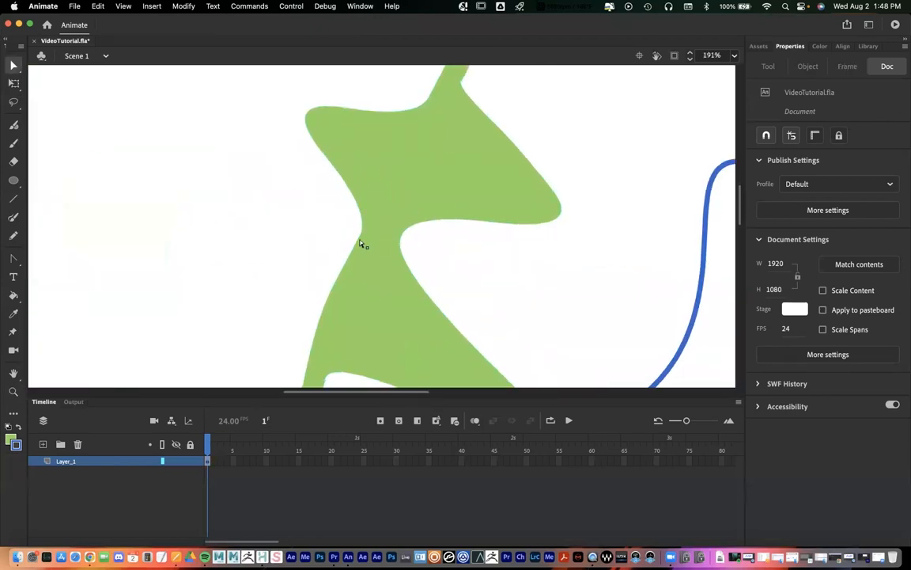
left_click_drag(360, 241, 298, 209)
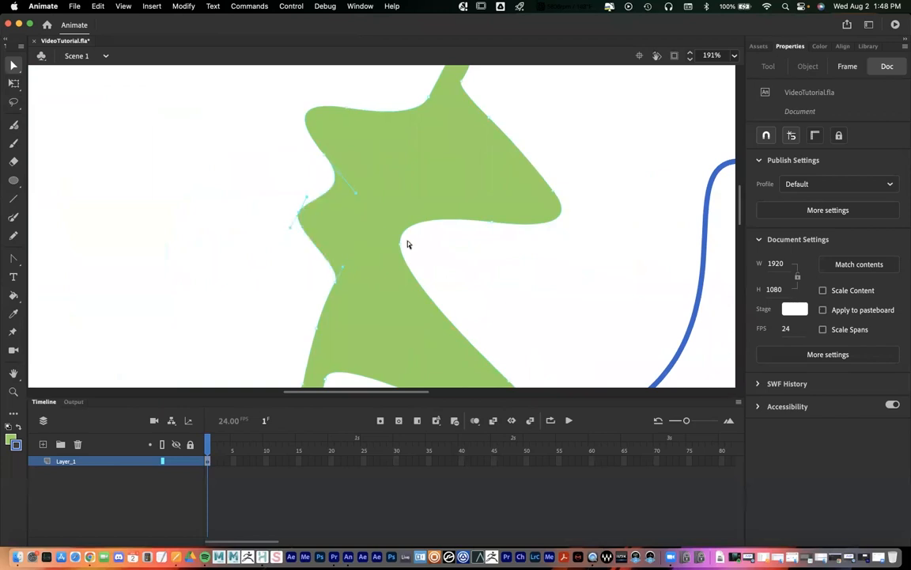
left_click_drag(400, 249, 413, 282)
key("z")
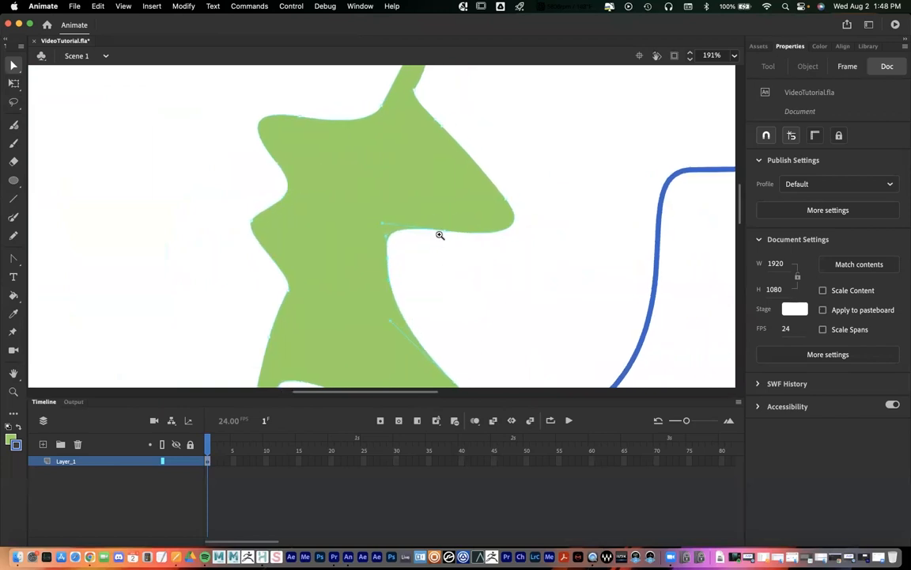
left_click(438, 235, "alt")
left_click(439, 234, "alt")
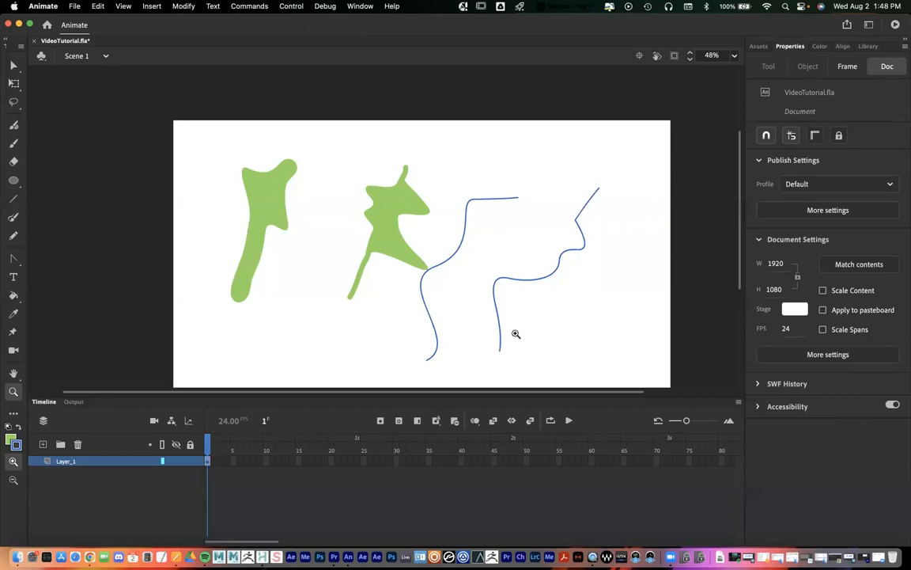
Compare the properties of the stroke-based Pencil and Paint Brush with those of the fill-based Fluid Brush and Classic Brush
left_click(13, 239)
left_click(14, 218)
left_click(14, 237)
left_click(14, 219)
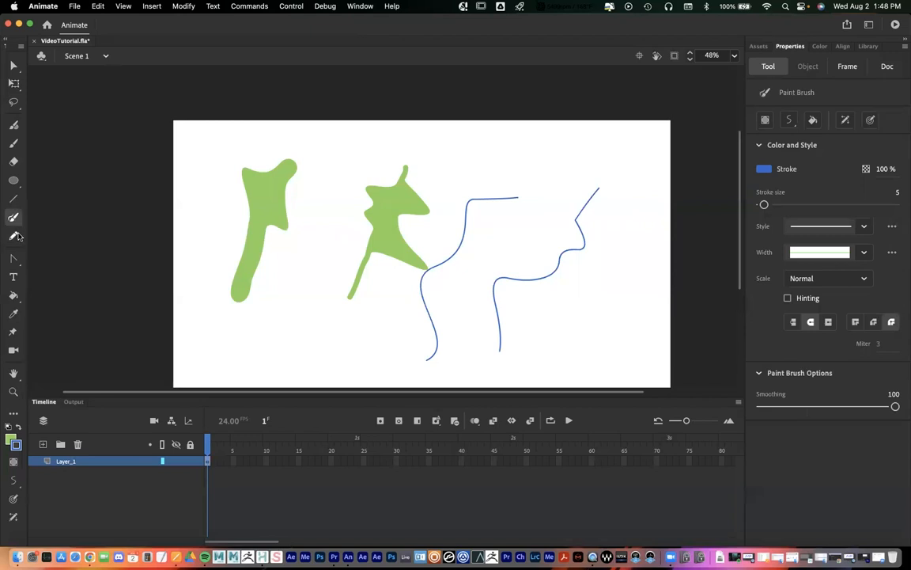
left_click(15, 127)
left_click(15, 144)
left_click(15, 126)
left_click(15, 143)
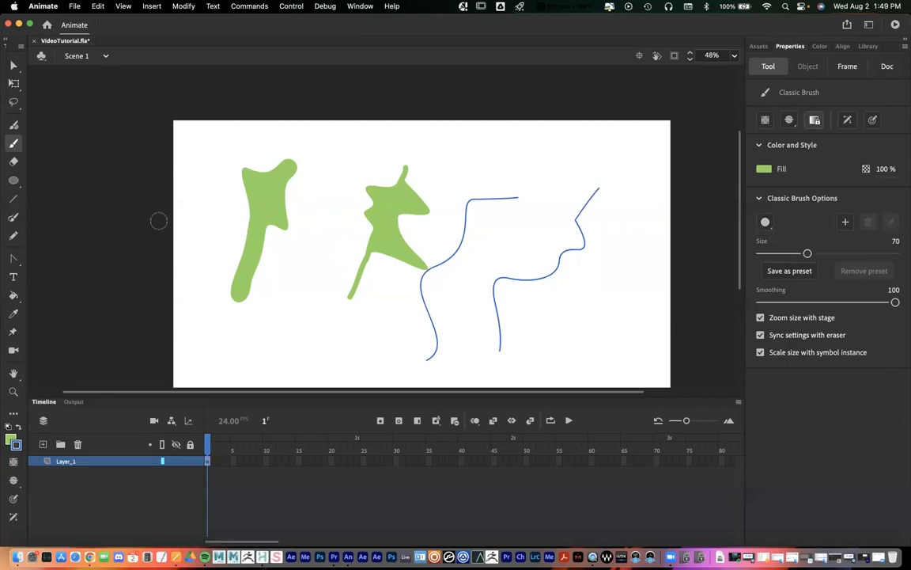
Move the whole thin green shape left to about X 464, Y 174 with the Selection tool, clear of the blue line
left_click(13, 65)
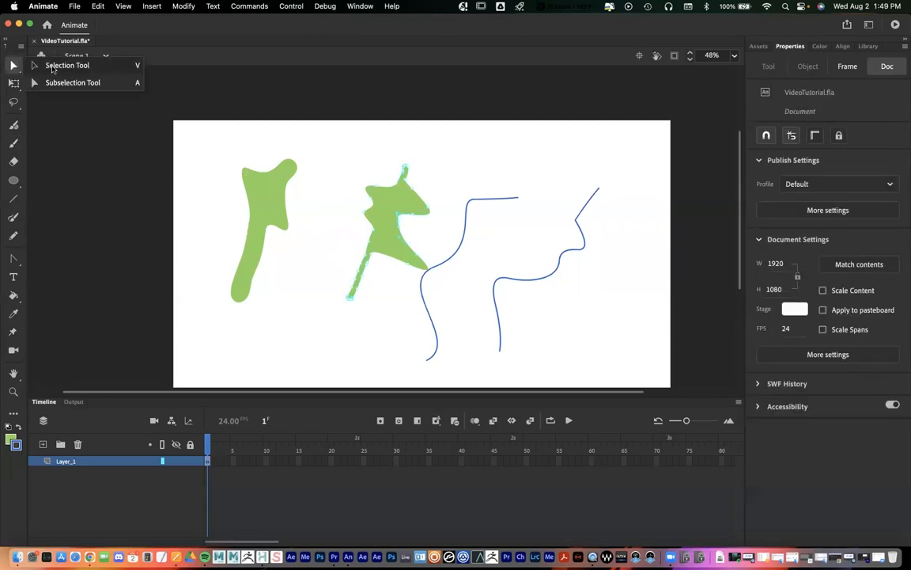
left_click_drag(386, 238, 343, 231)
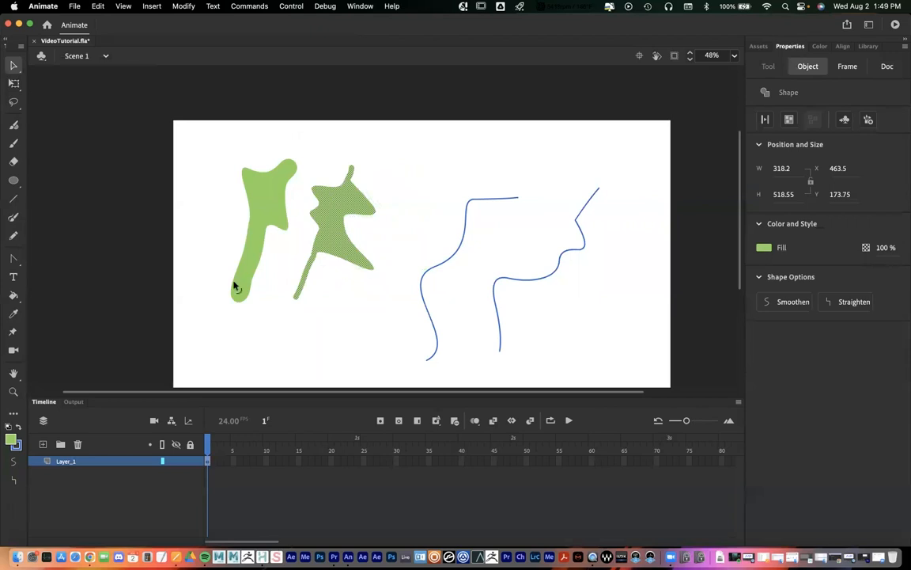
Smooth the left blue line with the Subselection tool by rotating its middle anchor's handles and lowering its upper anchor
left_click(13, 65)
left_click(58, 83)
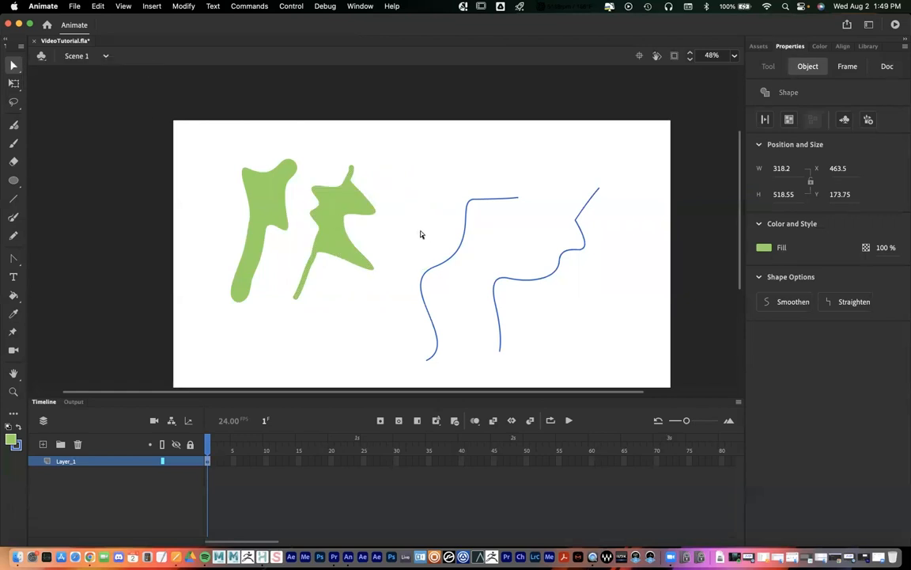
left_click(435, 270)
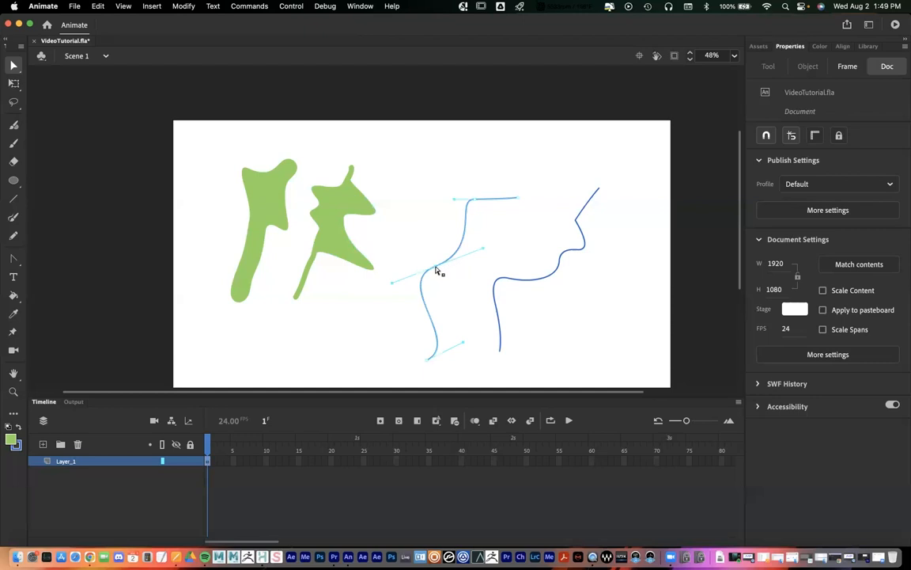
left_click_drag(453, 283, 500, 295)
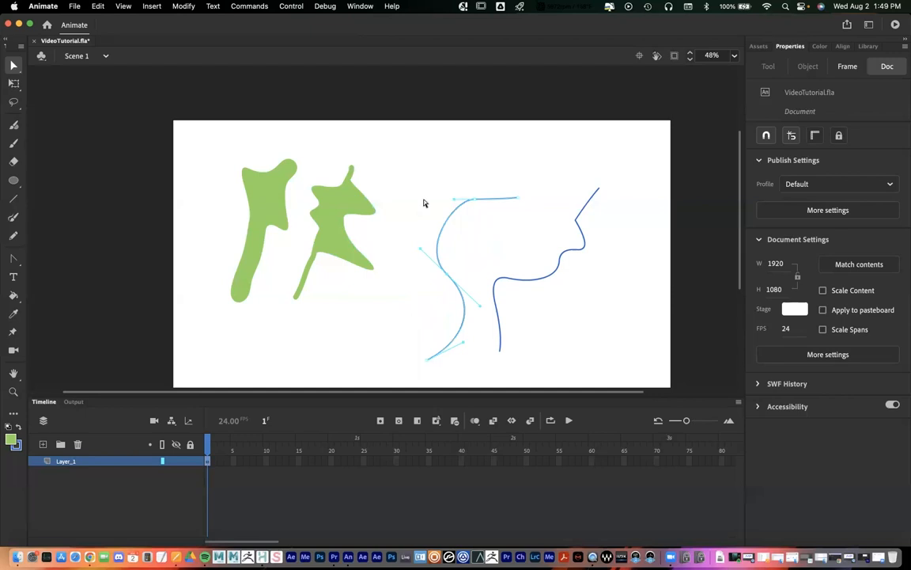
left_click_drag(475, 205, 474, 218)
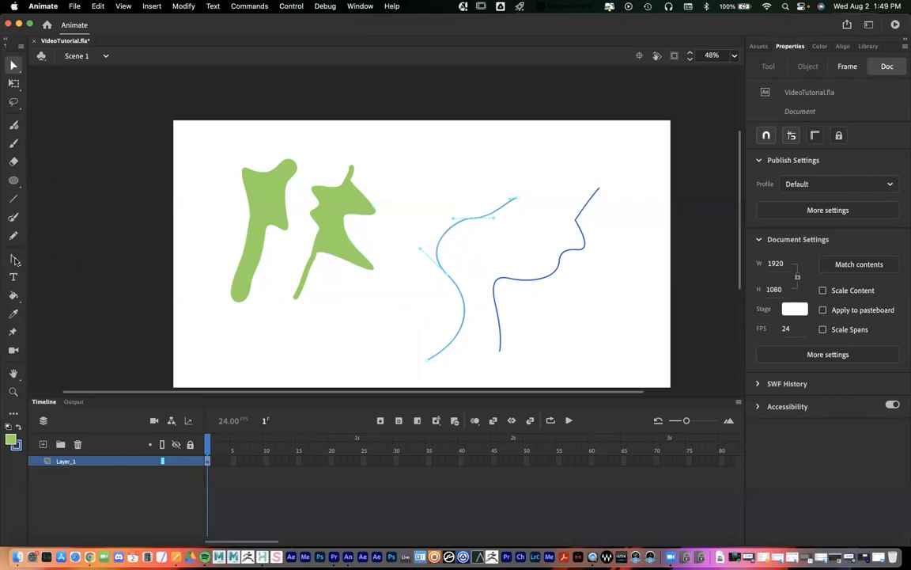
Draw a curved blue path of stroke size 5 with the Pen tool to the right of the other lines
left_click_drag(14, 259, 56, 235)
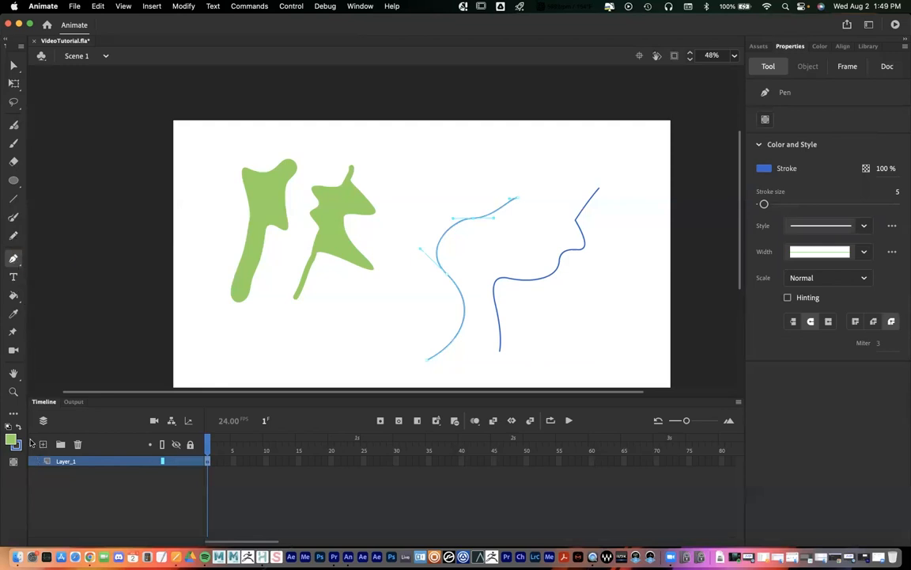
left_click(553, 362)
left_click_drag(607, 288, 620, 271)
left_click_drag(617, 214, 636, 150)
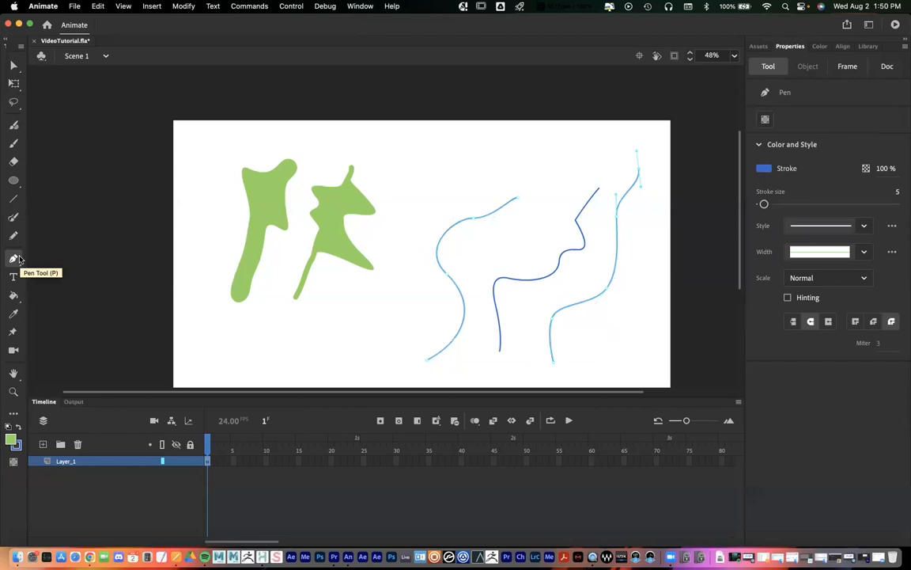
left_click(13, 65)
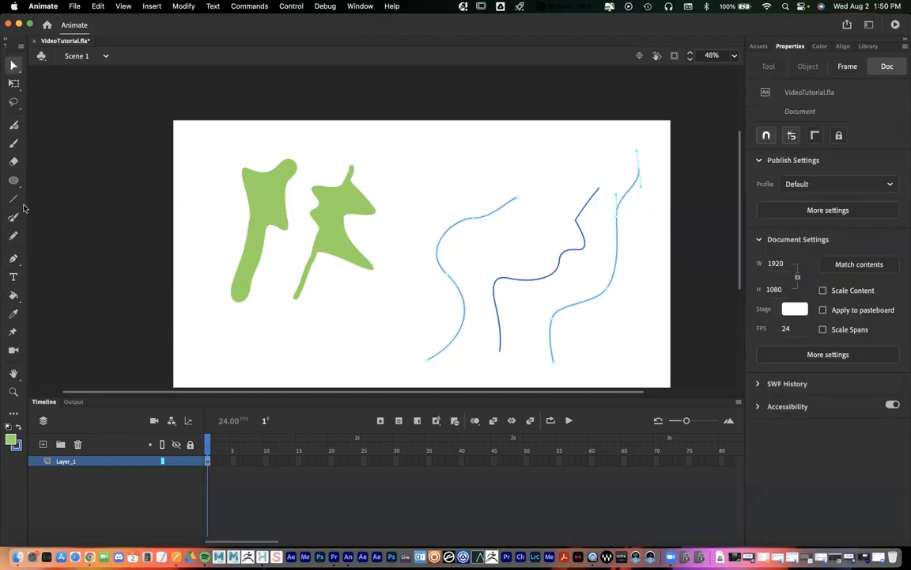
Start a new Pen path above the left blue line with straight zigzag segments forming three upward points
left_click(14, 258)
left_click(414, 239)
left_click(396, 199)
left_click(433, 210)
left_click(428, 180)
left_click(454, 193)
left_click(455, 166)
Continue the zigzag path with curved segments looping over the upper right and down between the two blue lines
left_click_drag(472, 180, 510, 174)
left_click_drag(500, 149, 558, 188)
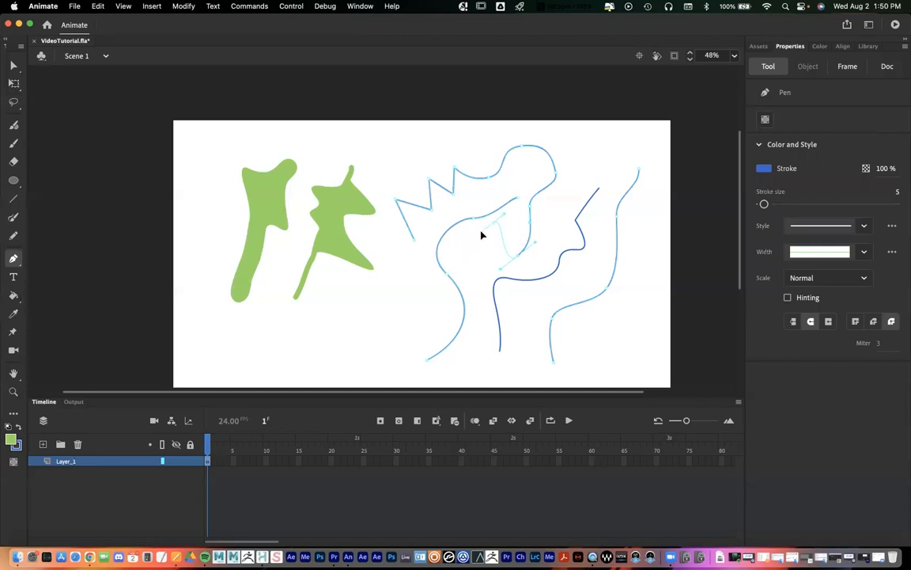
left_click(493, 337)
left_click(438, 362)
Try closing the Pen path back at its zigzag starting anchor, and undo those last segments
left_click_drag(383, 334, 420, 251)
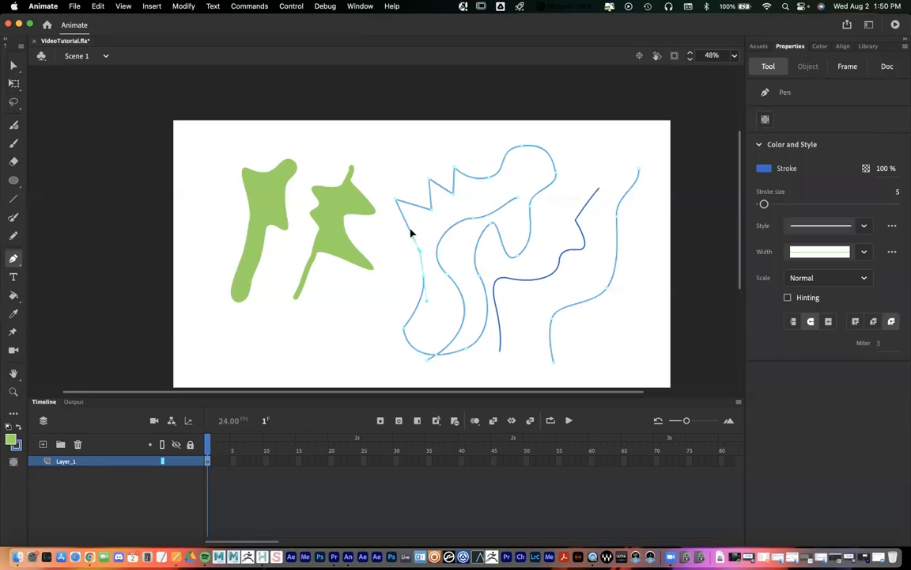
left_click(414, 239)
key("super+z")
key("v")
key("super+z")
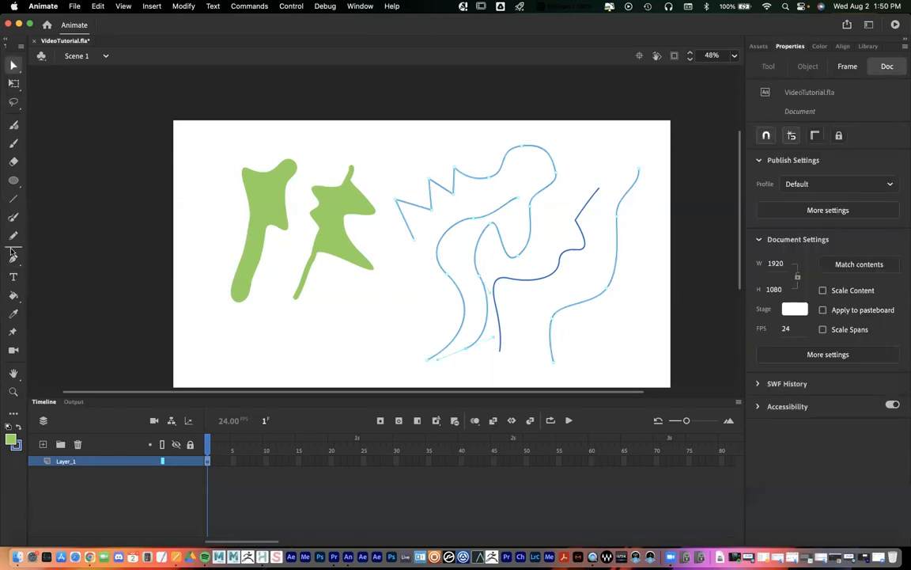
Undo the Pen path's recent segments back to the start of its zigzag
key("p")
left_click(398, 328)
key("super+z")
key("super+z")
key("super+z")
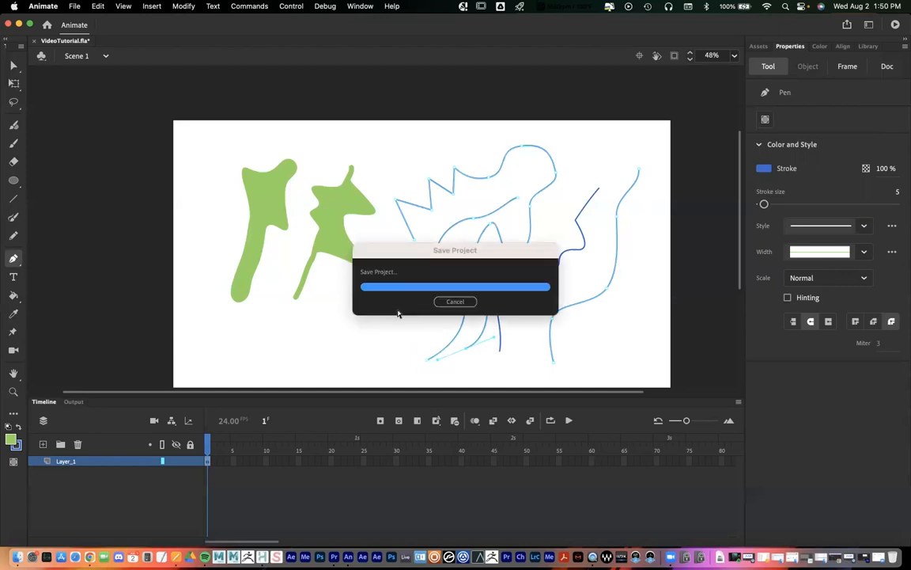
Redraw the Pen path as a closed shape, curving around the left blue line and back to the zigzag's starting anchor
left_click(435, 171)
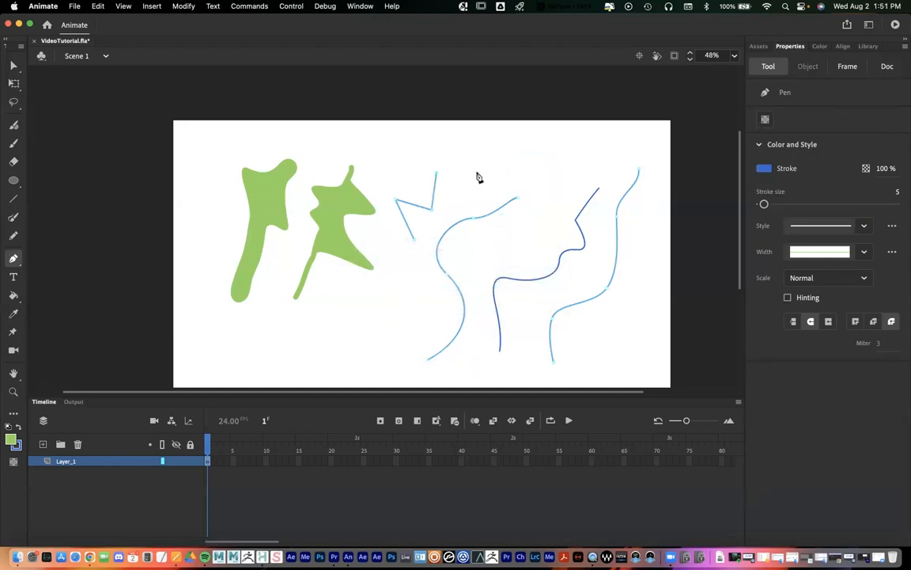
left_click(497, 248)
left_click_drag(418, 303, 405, 250)
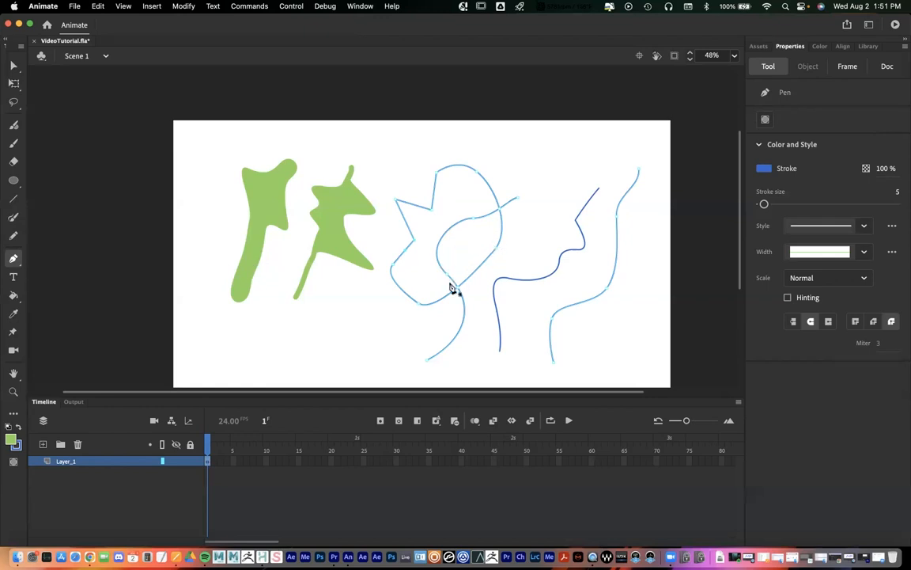
Delete the closed path together with the left blue line that crosses it
key("v")
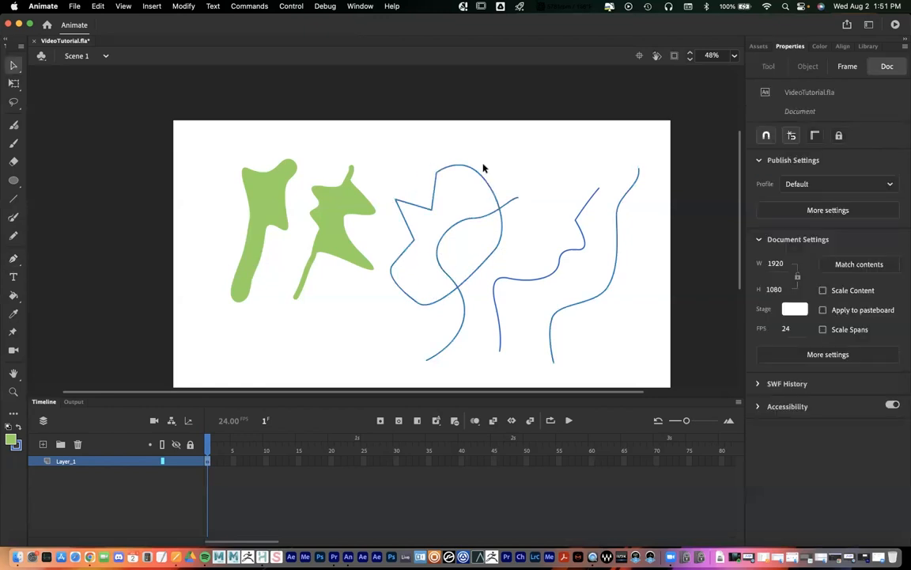
left_click(483, 181)
double_click(483, 180)
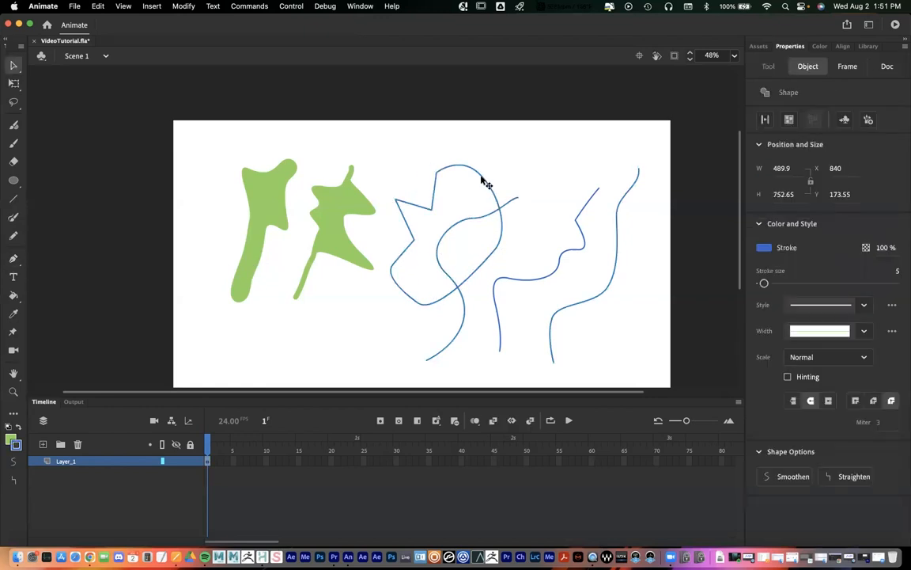
key("Delete")
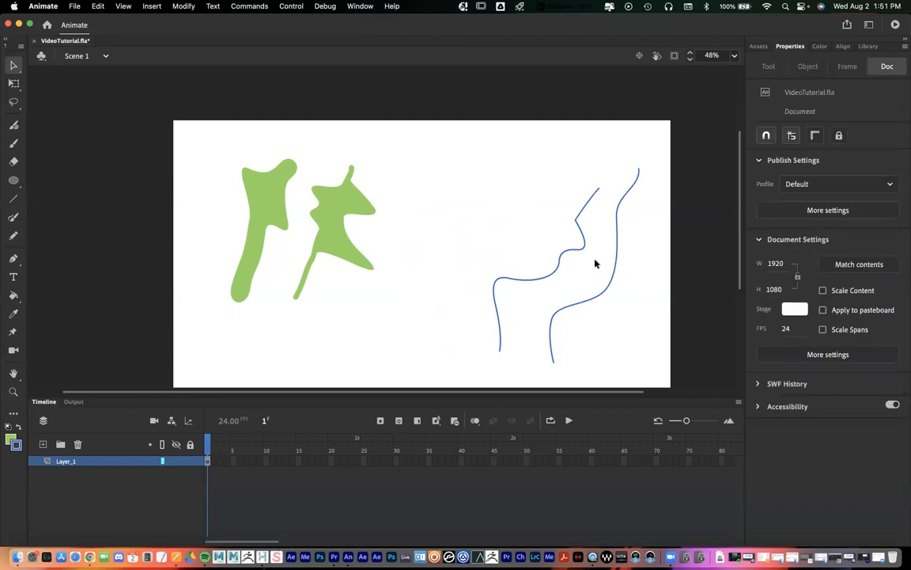
Show the anchor points of the rightmost blue line with the Subselection tool
left_click_drag(523, 238, 429, 193)
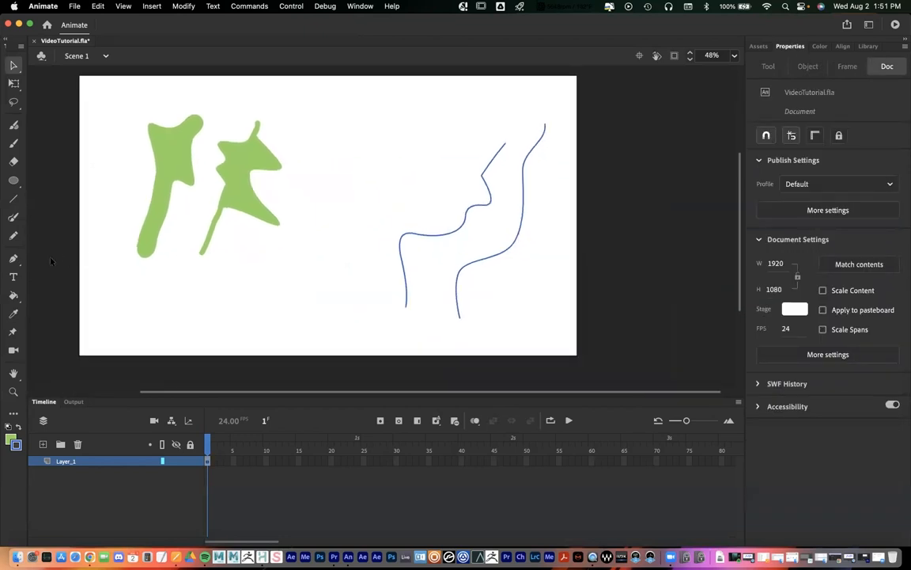
left_click(405, 264)
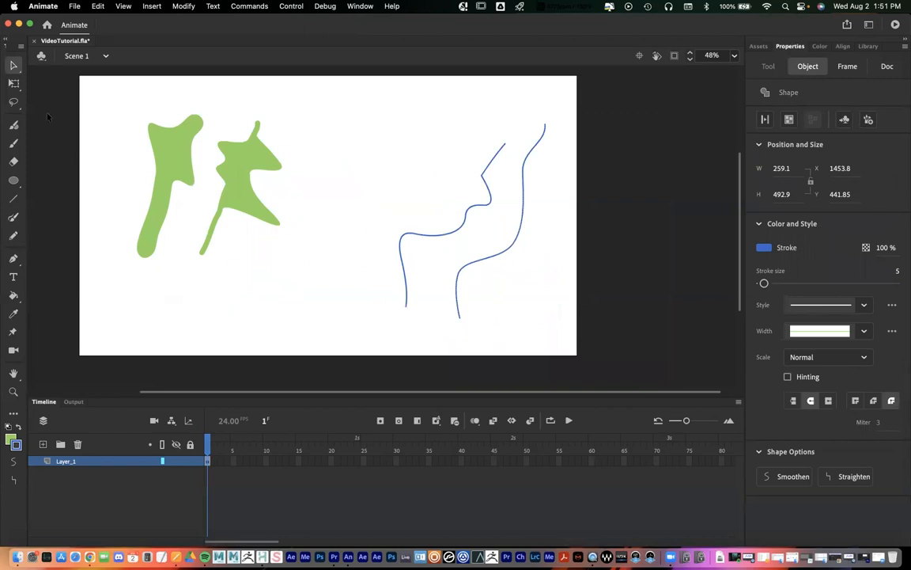
left_click(14, 66)
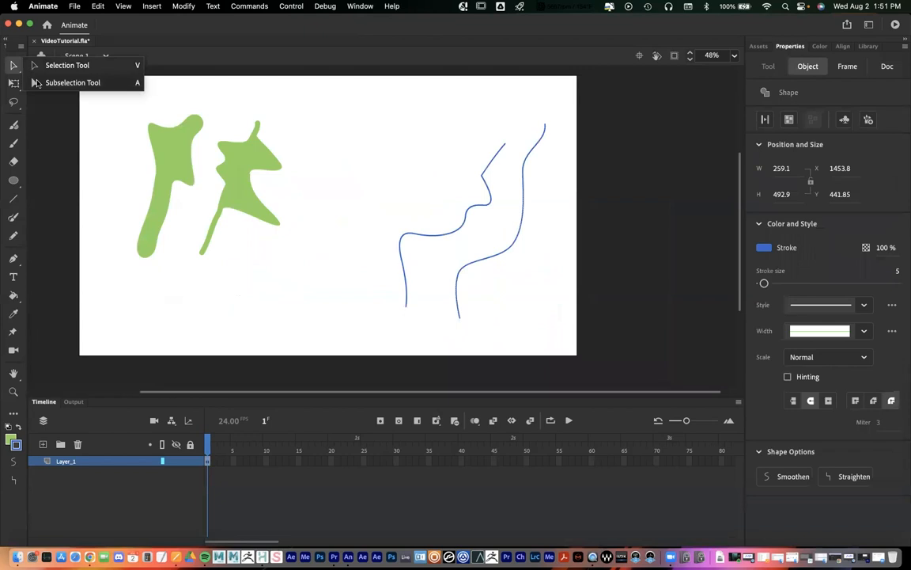
left_click(38, 82)
left_click(501, 255)
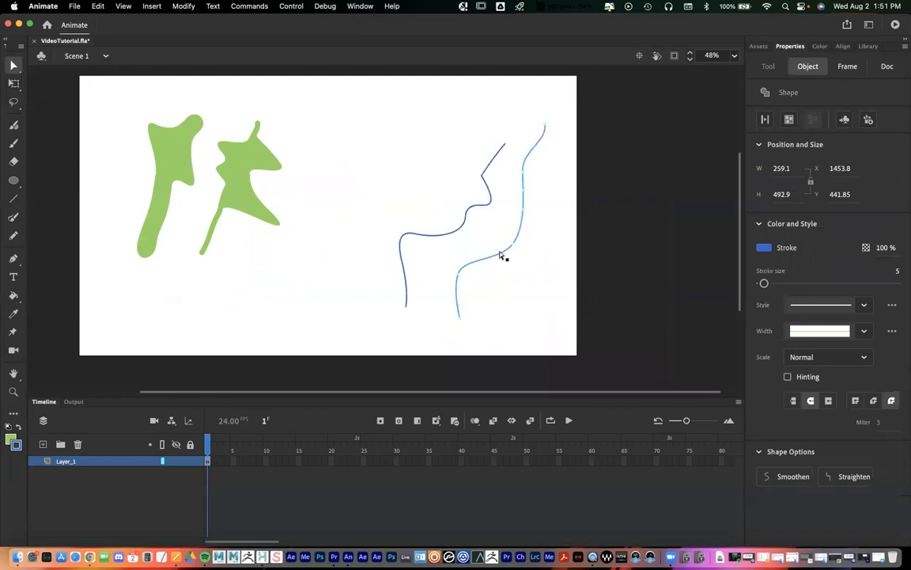
Add an anchor point midway along the rightmost line's lower slanted segment and pull it downward into a dip
left_click(14, 259)
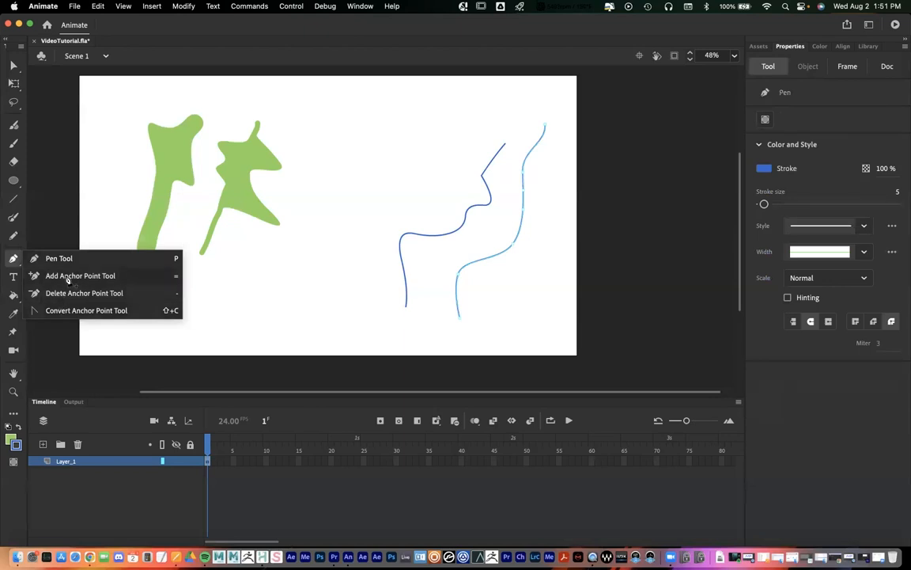
left_click(63, 276)
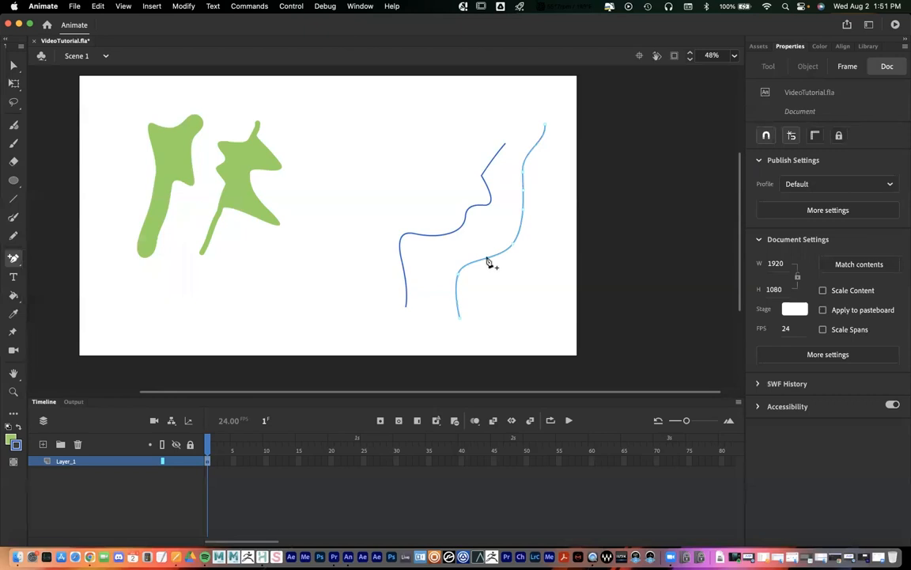
left_click(13, 259)
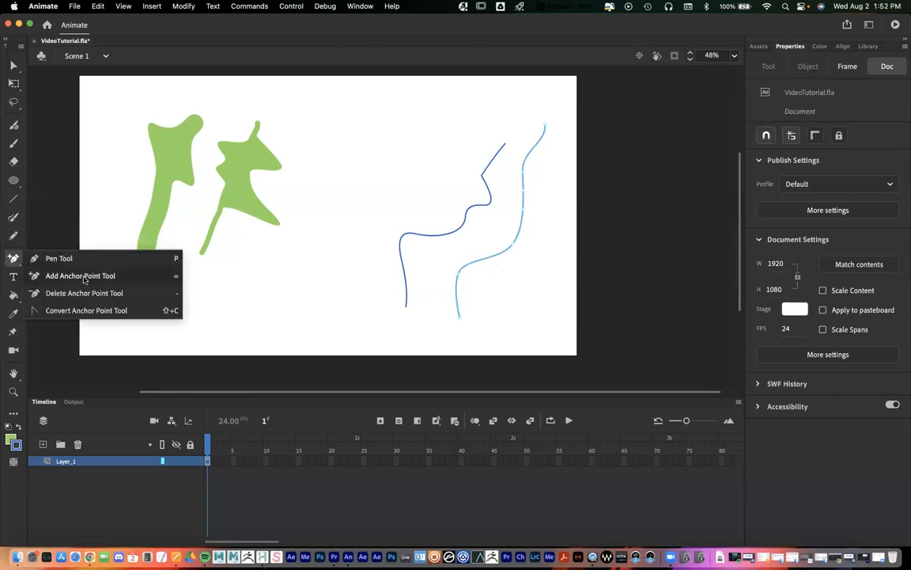
left_click(80, 276)
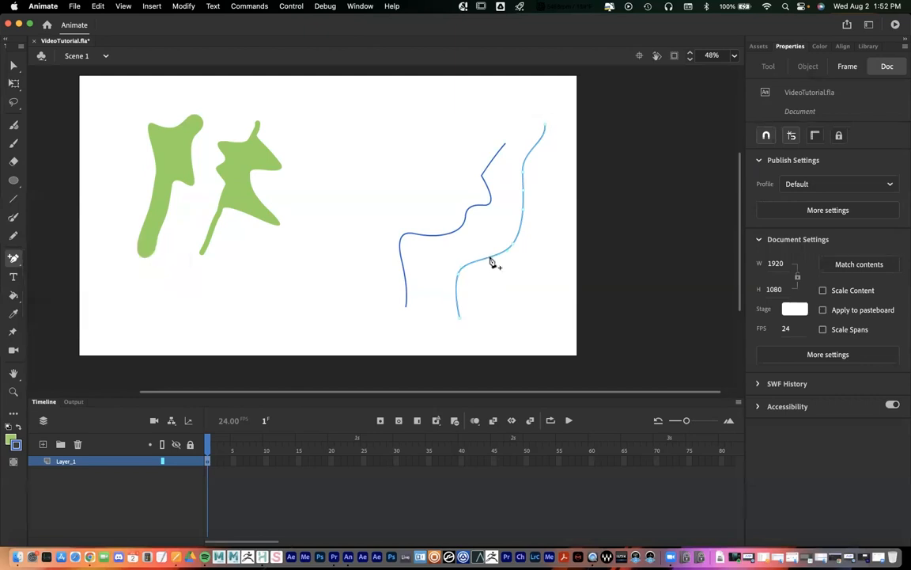
left_click(490, 257)
key("super+z")
key("v")
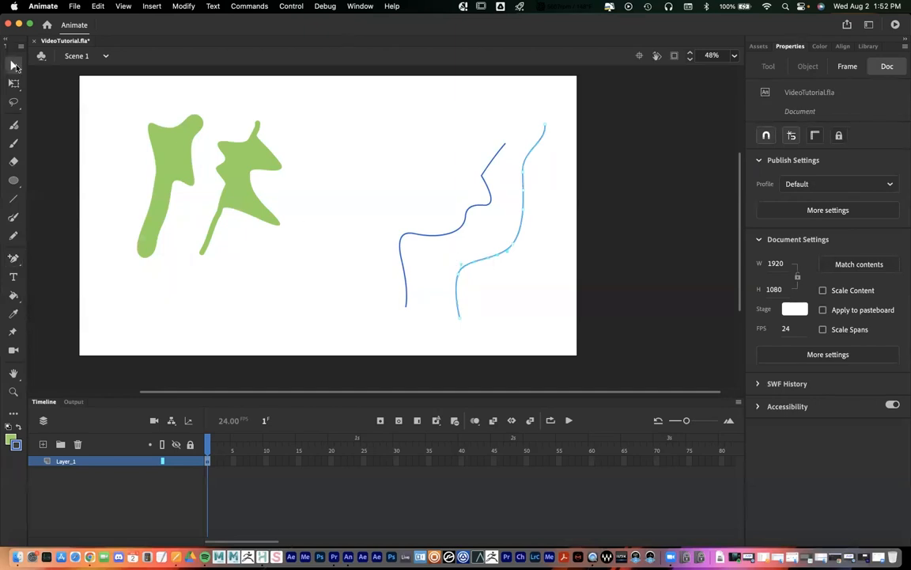
left_click_drag(492, 260, 516, 277)
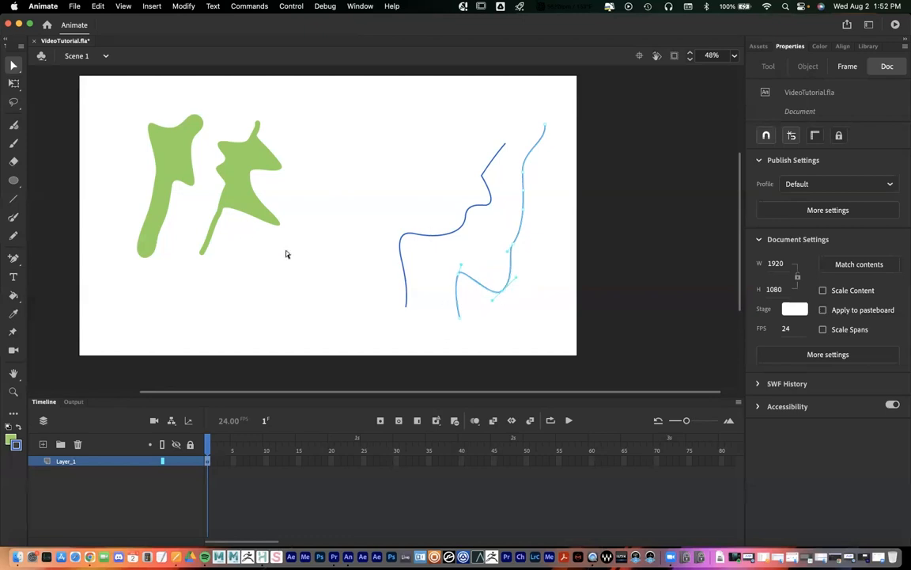
Remove the added anchor and the neighbouring anchors above it from the rightmost line with the Delete Anchor Point tool
key("p")
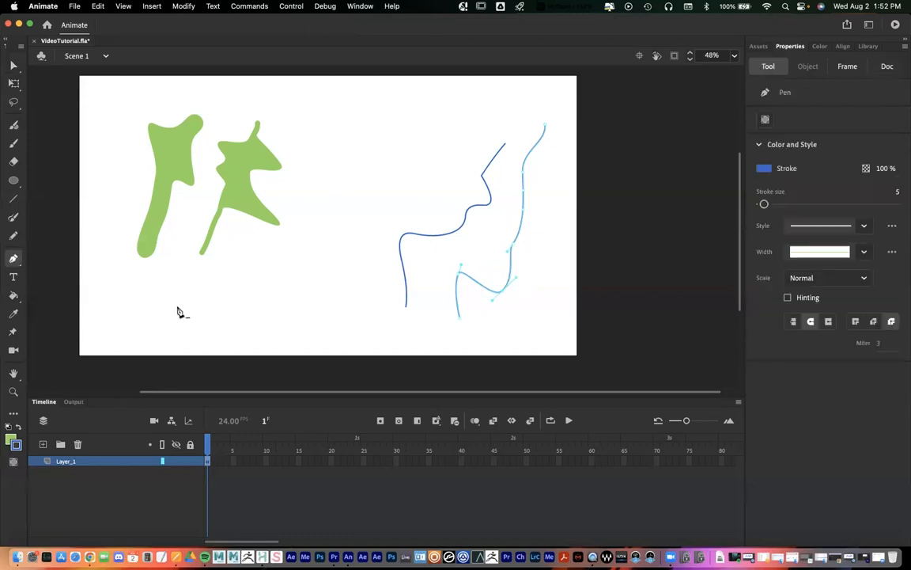
left_click(12, 262)
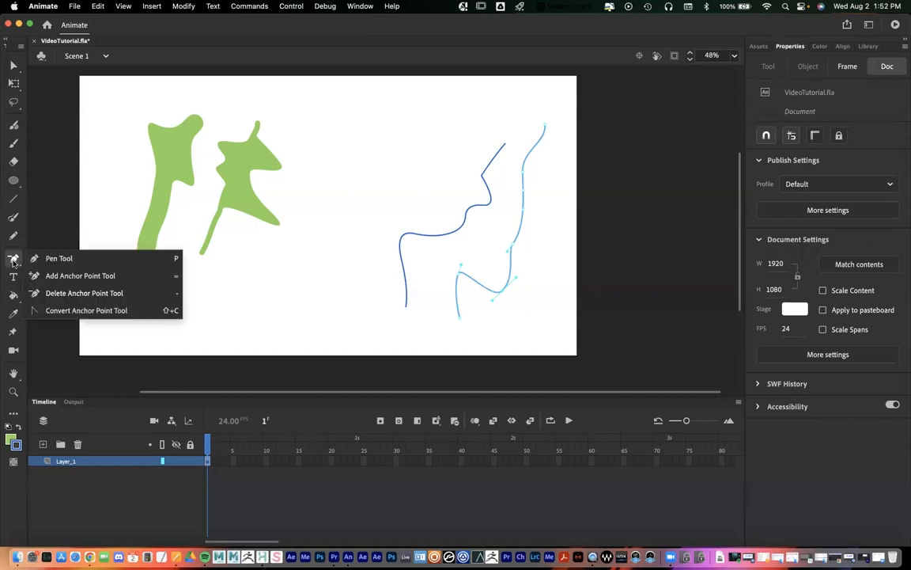
left_click(102, 291)
left_click(506, 295)
left_click(514, 252)
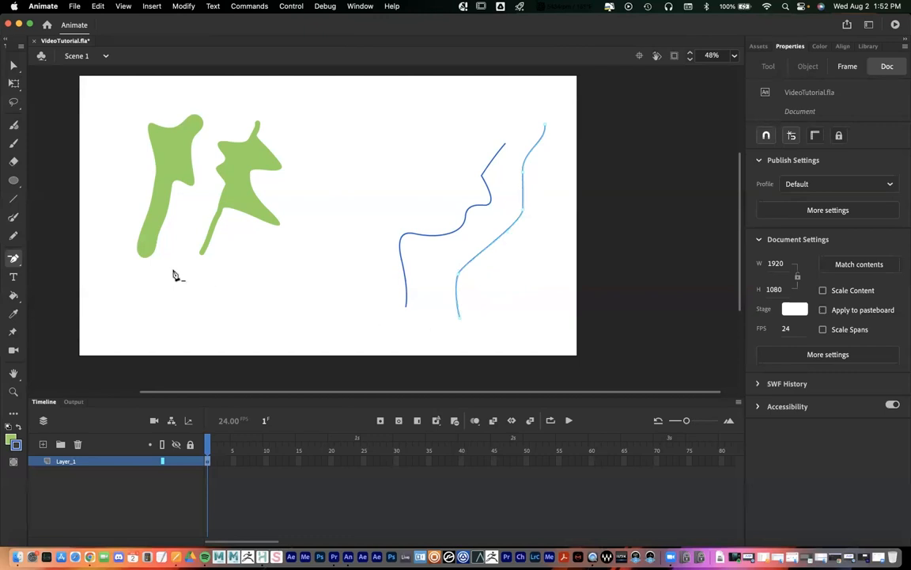
Turn the rightmost line's three inner curved anchors into sharp corners with the Convert Anchor Point tool
left_click(10, 263)
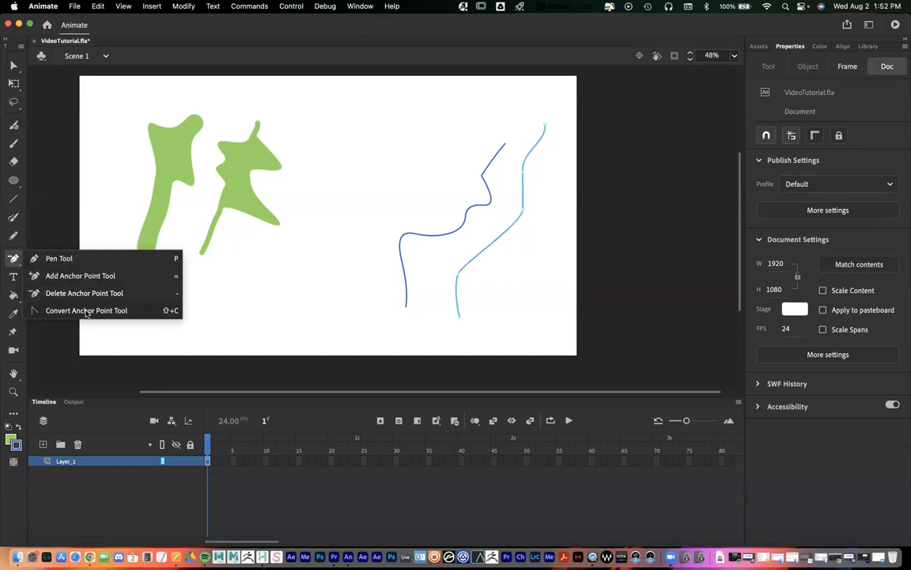
left_click(87, 311)
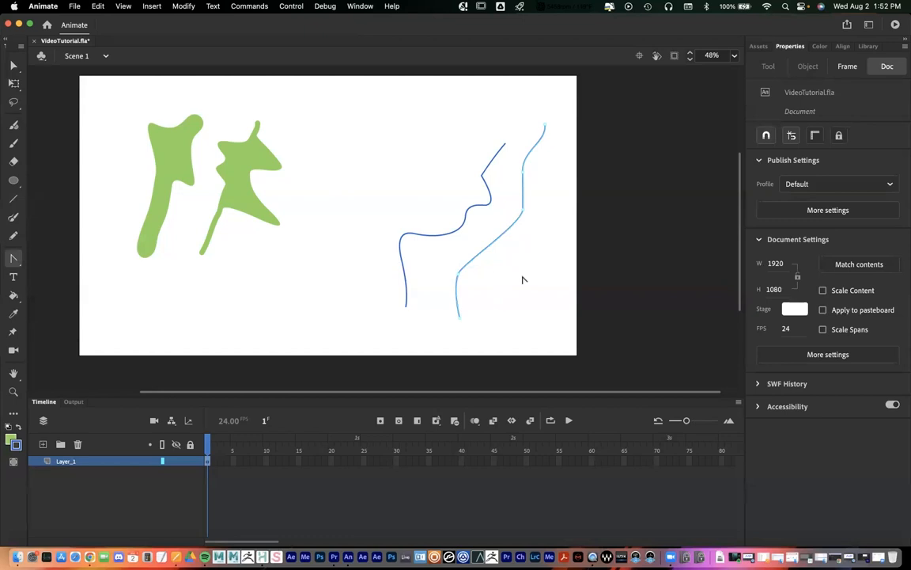
left_click(458, 274)
left_click(523, 210)
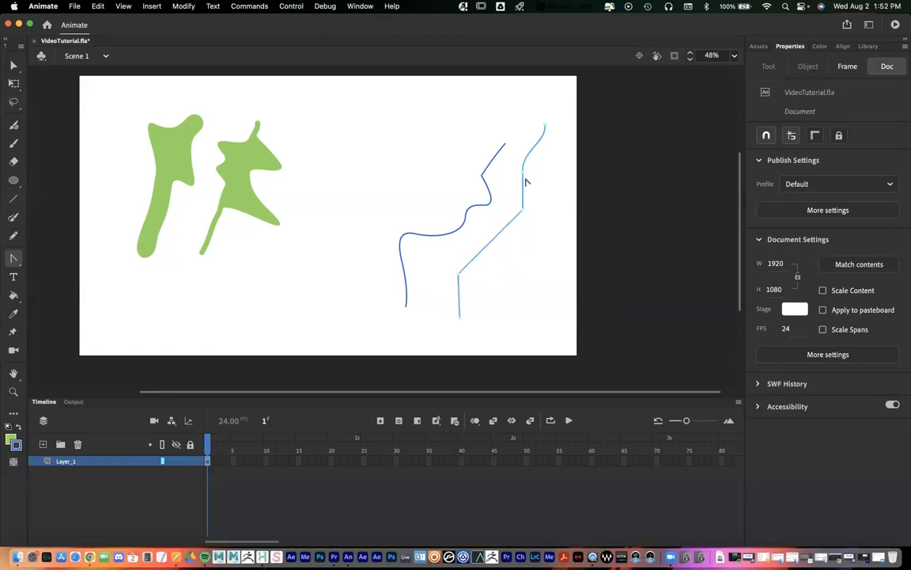
left_click(523, 171)
Convert the rightmost line's lower two corner anchors back into curves by pulling out their handles
left_click_drag(461, 273, 471, 258)
left_click_drag(452, 245, 437, 286)
mouse_move(520, 219)
left_mouse_down()
mouse_move(512, 237)
mouse_move(502, 228)
mouse_move(517, 224)
left_mouse_up()
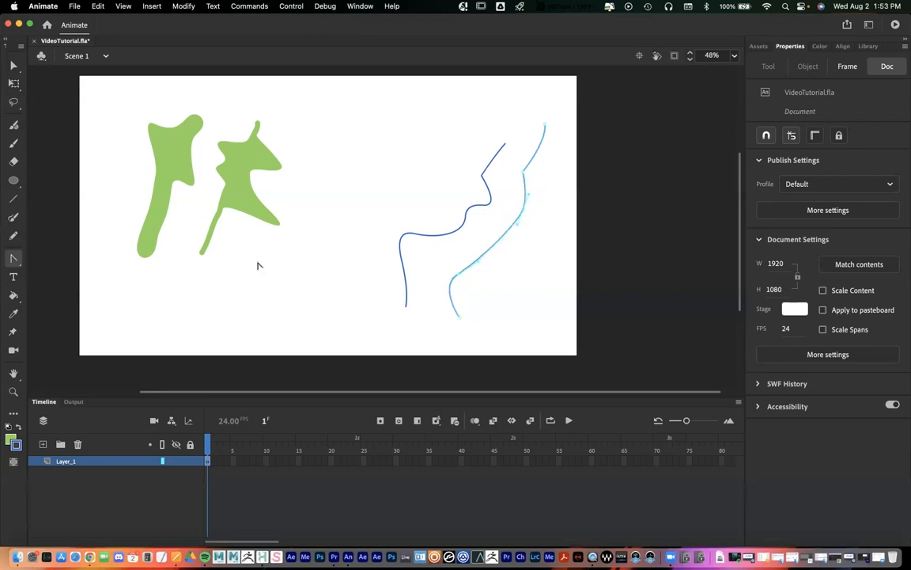
Reshape the rightmost line with the Subselection tool by pulling its middle bend outward, away from the other blue line
left_click(12, 259)
left_click(14, 66)
left_click_drag(526, 212, 539, 231)
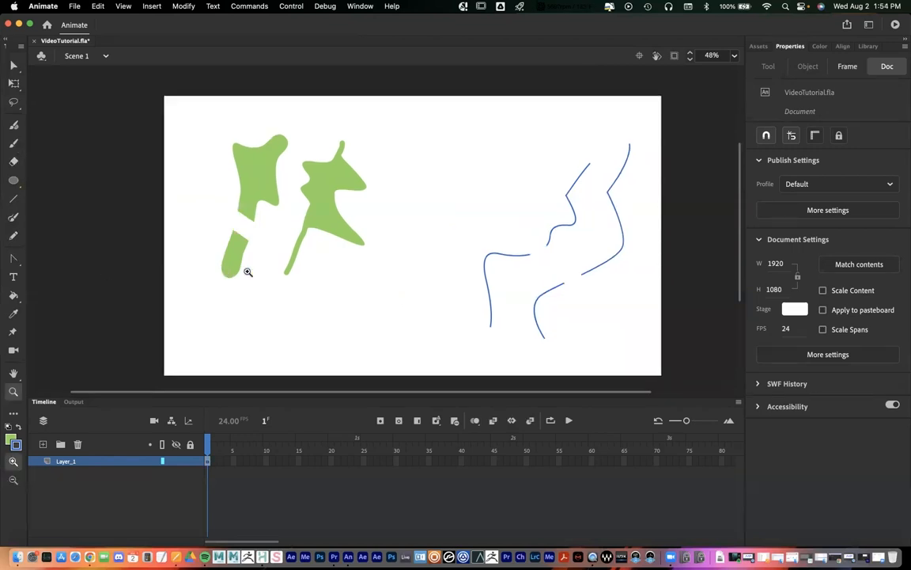
Select all green shapes and blue lines on the stage and delete them
key("v")
left_click_drag(193, 109, 653, 370)
key("Delete")
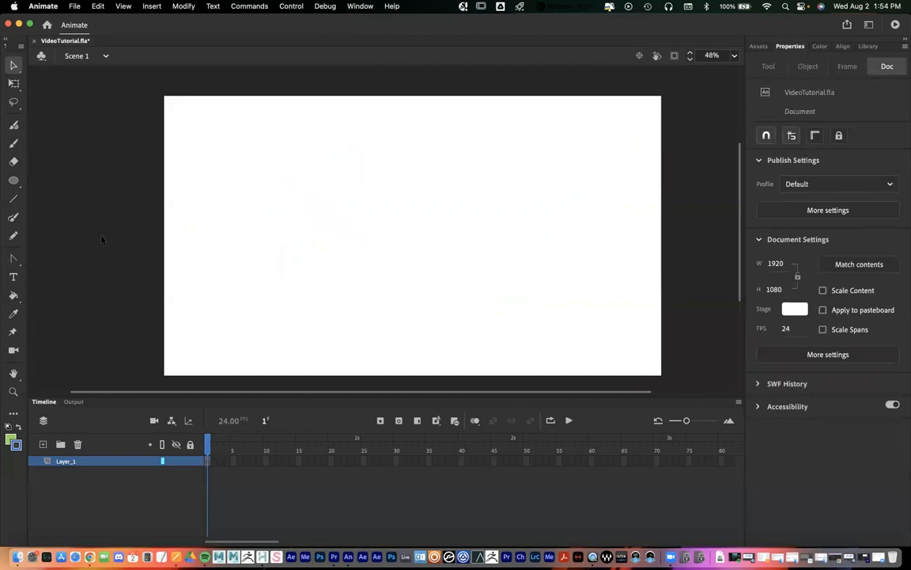
Paint a closed green loop with the Classic Brush at size 70, and draw a blue Pencil oval of stroke size 5 beside it
left_click(15, 145)
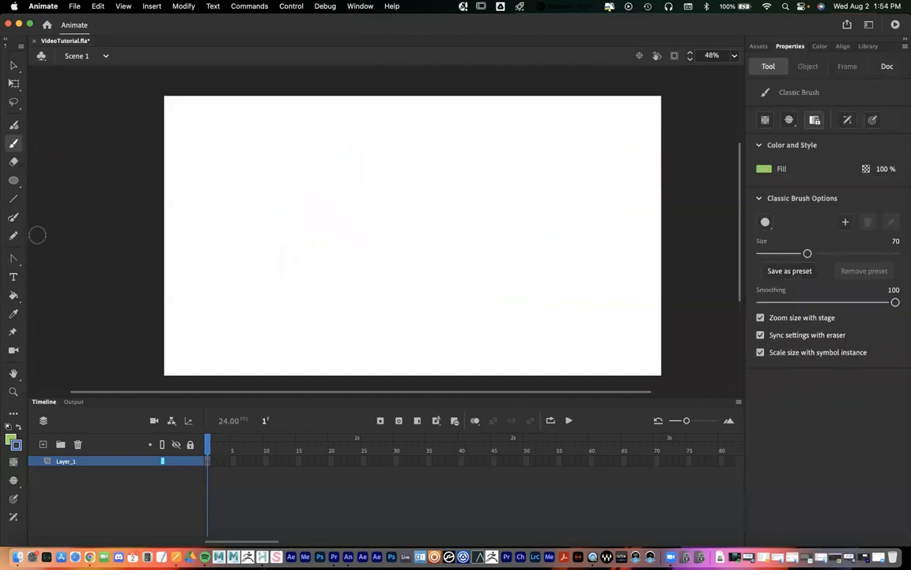
mouse_move(251, 252)
left_mouse_down()
mouse_move(246, 168)
mouse_move(330, 226)
mouse_move(260, 256)
left_mouse_up()
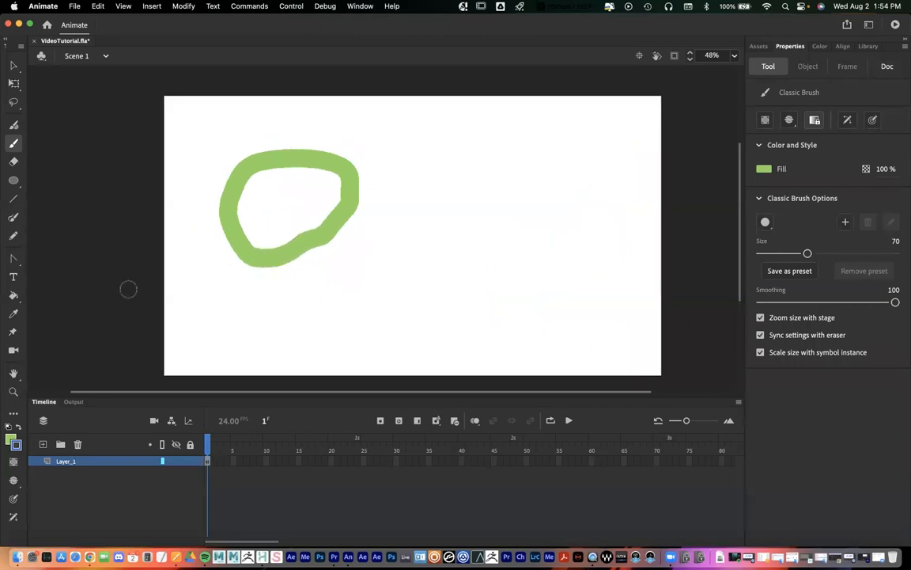
left_click(14, 236)
mouse_move(529, 275)
left_mouse_down()
mouse_move(464, 160)
mouse_move(566, 253)
mouse_move(473, 276)
left_mouse_up()
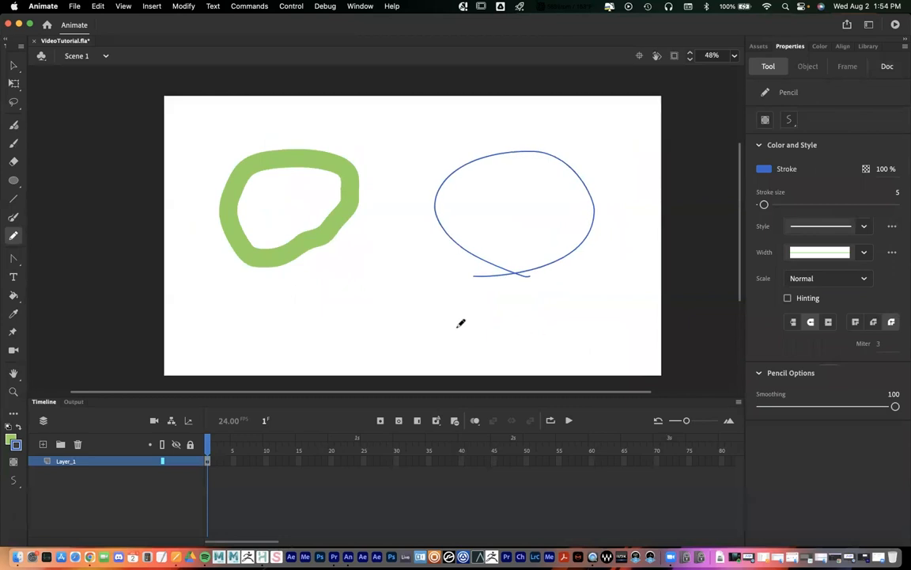
Choose the Paint Bucket tool and set its fill color to a bright red in the Color Picker
left_click(11, 299)
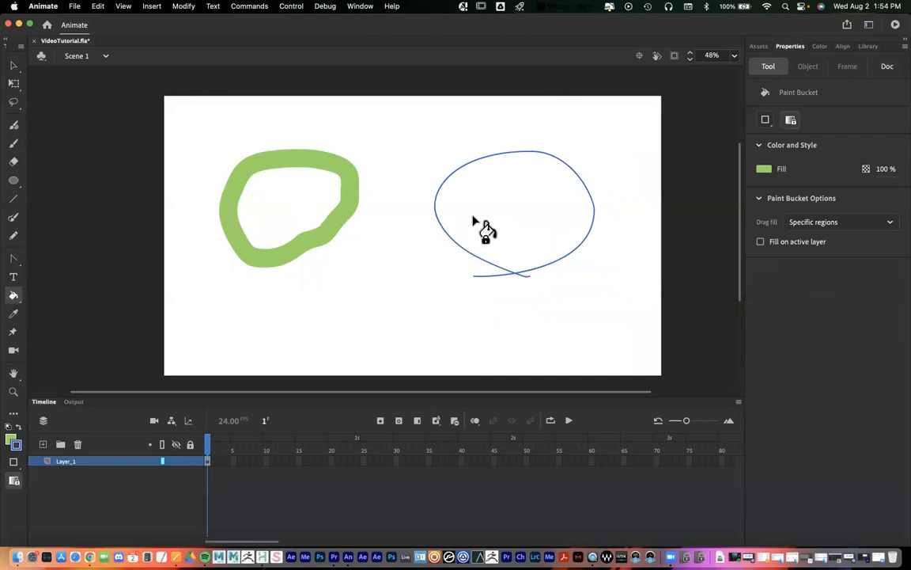
left_click(764, 168)
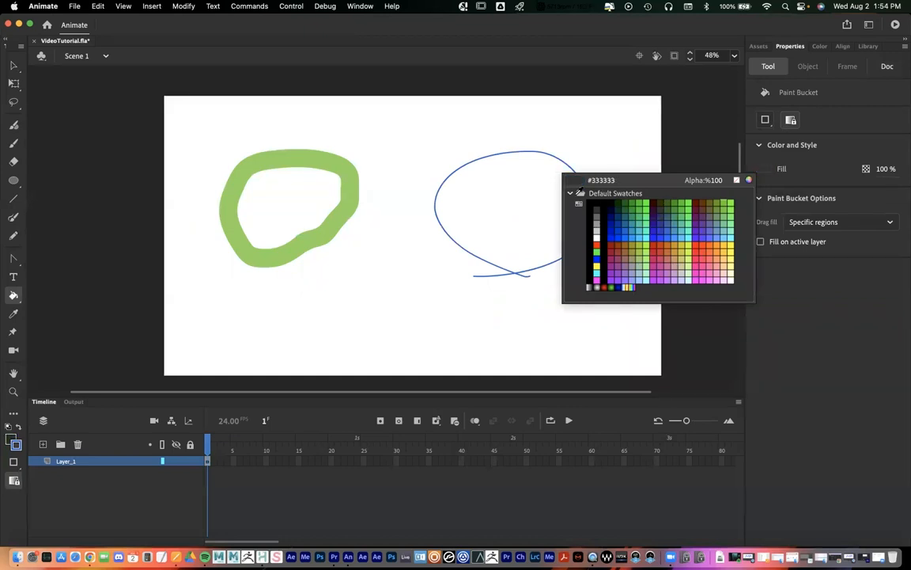
left_click(569, 196)
left_click(765, 168)
left_click(750, 182)
left_click(502, 203)
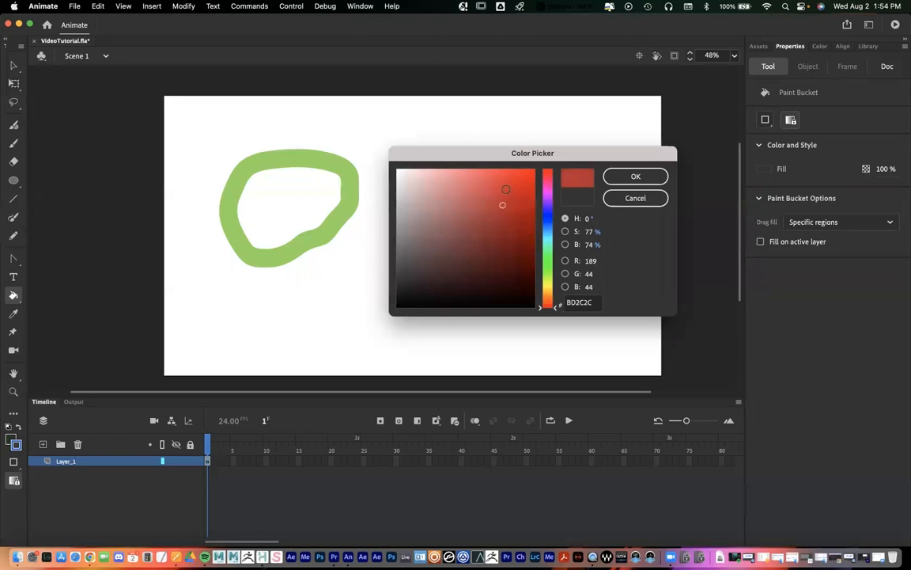
left_click(631, 175)
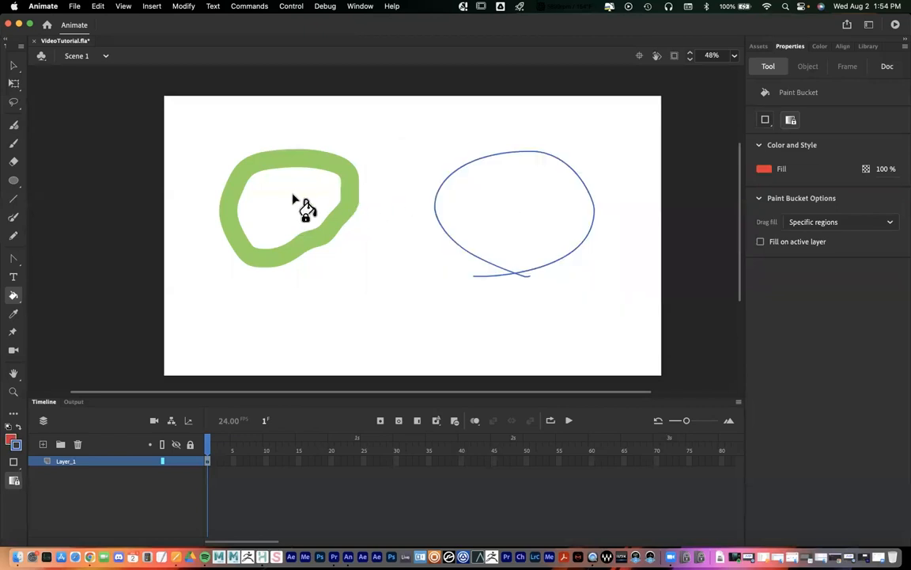
Fill the insides of the green loop and the blue oval with red, and bring up the Paint Bucket's gap size choices
left_click(258, 175)
left_click(512, 209)
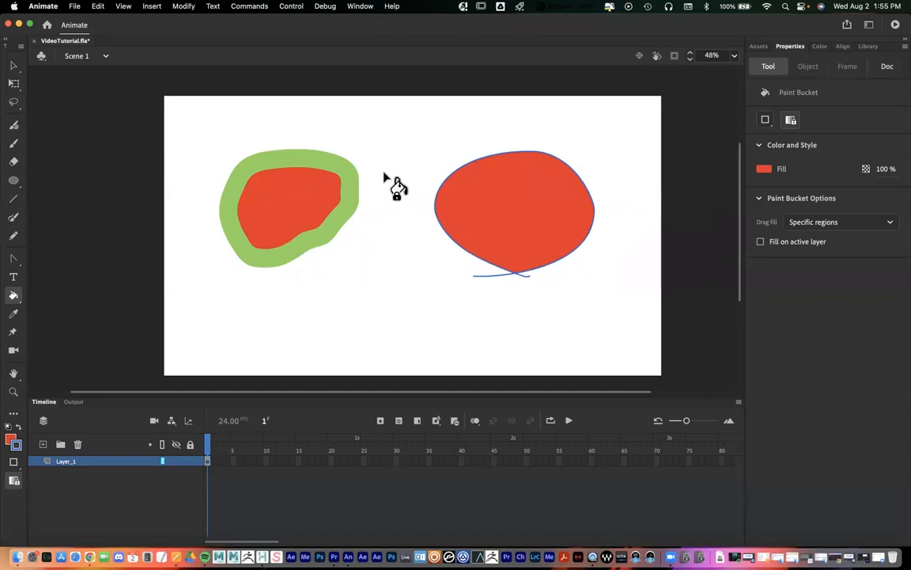
left_click(765, 121)
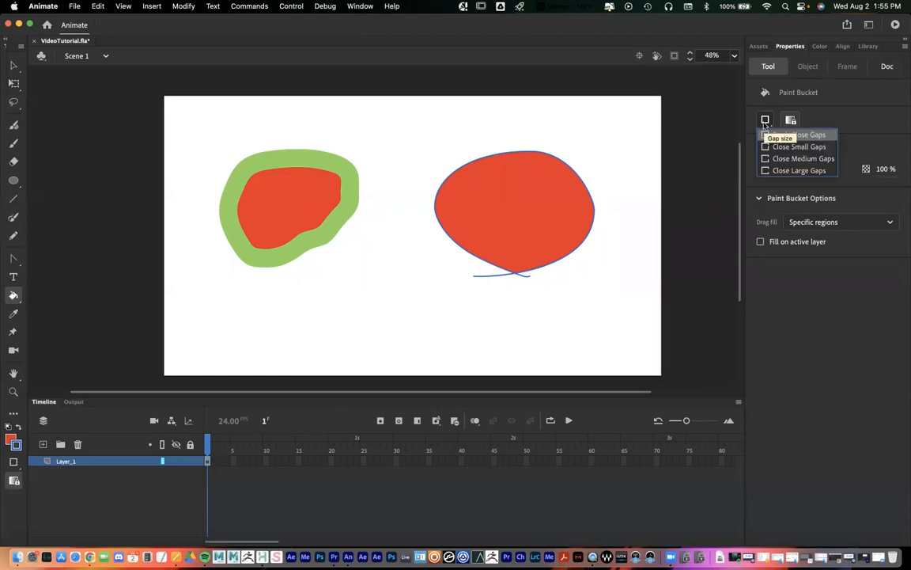
left_click(775, 171)
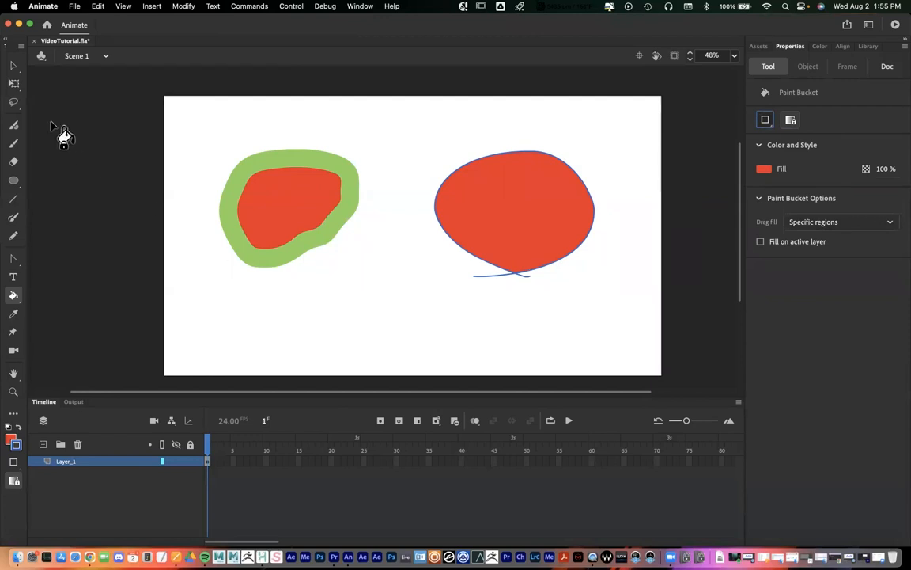
Zoom in on the green loop to 383% with the Zoom tool, and zoom back out to 24%
left_click(15, 65)
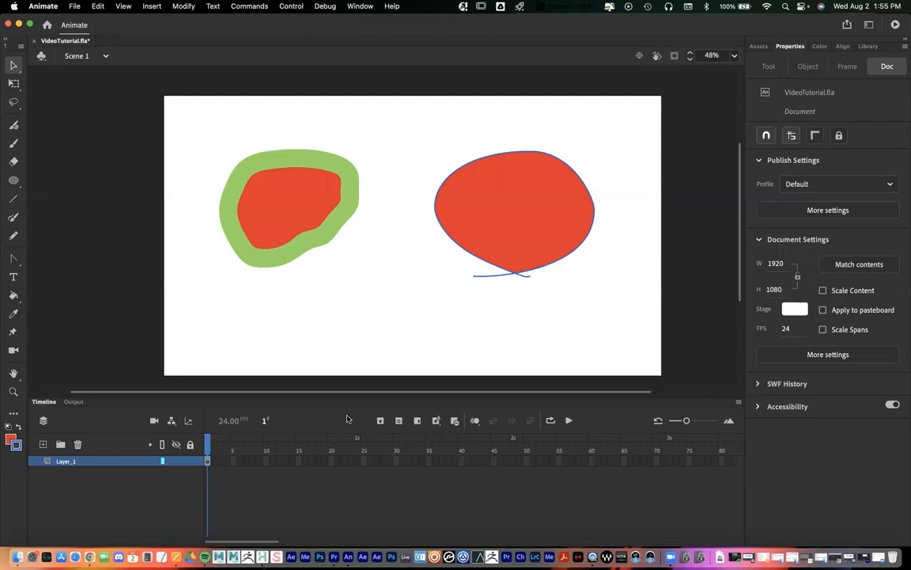
left_click(13, 392)
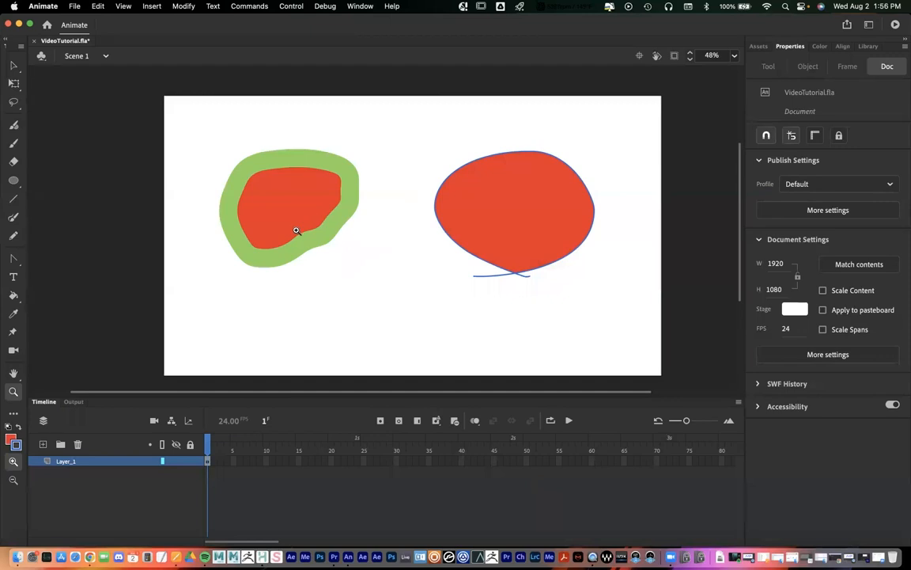
left_click(342, 220)
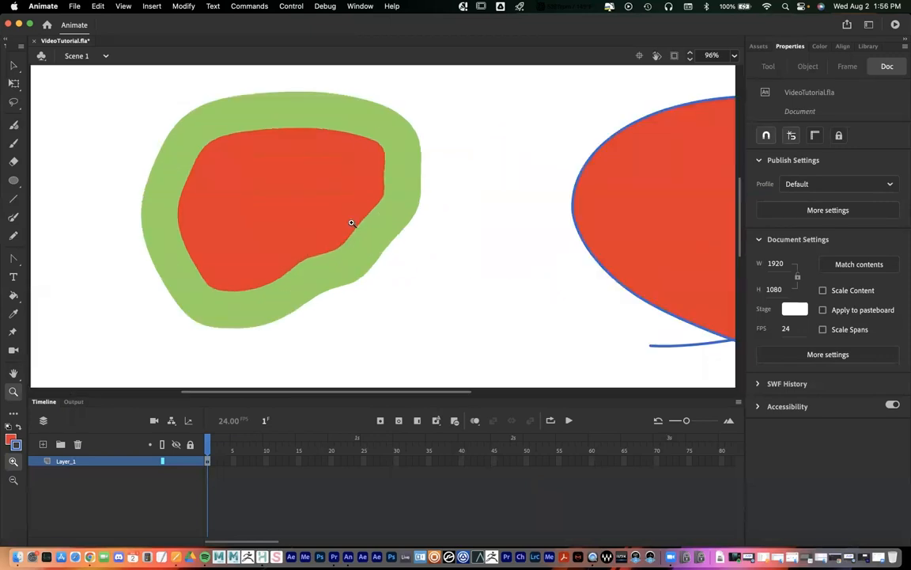
left_click(369, 229)
left_click(397, 230)
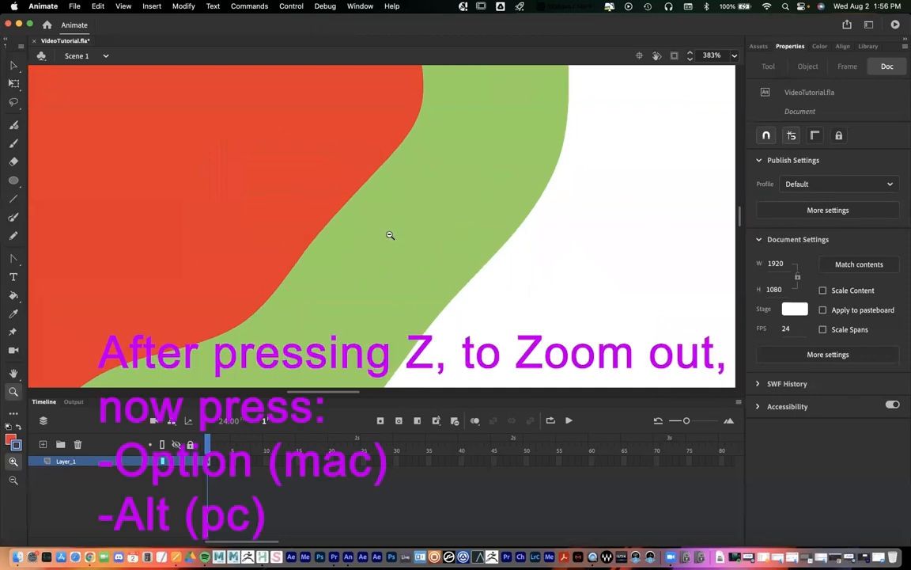
left_click(396, 242, "alt")
left_click(391, 239, "alt")
left_click(396, 242, "alt")
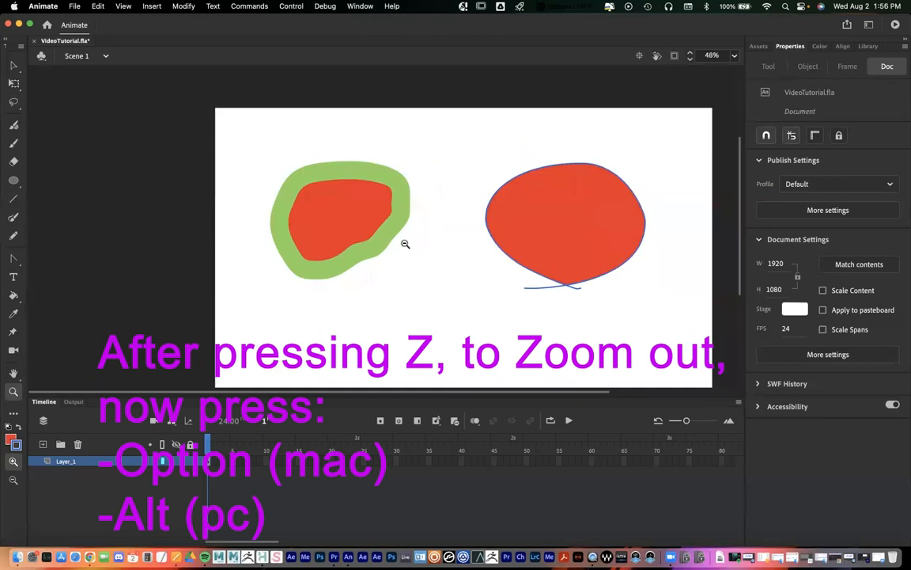
left_click(407, 246, "alt")
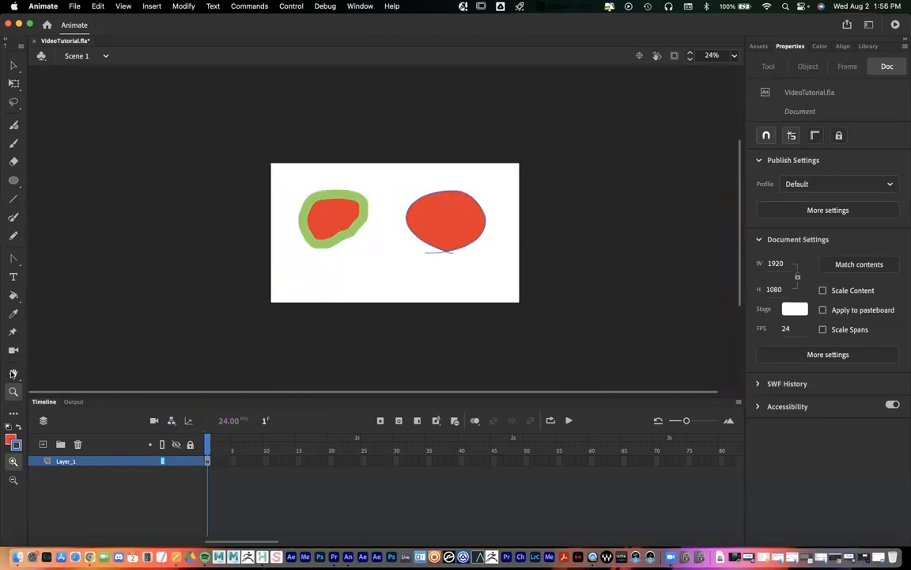
Enlarge the view of the green loop to 191% and pan around it with the Hand tool
key("h")
mouse_move(363, 246)
left_mouse_down()
mouse_move(458, 250)
mouse_move(353, 234)
mouse_move(360, 237)
left_mouse_up()
key("z")
left_click(358, 231)
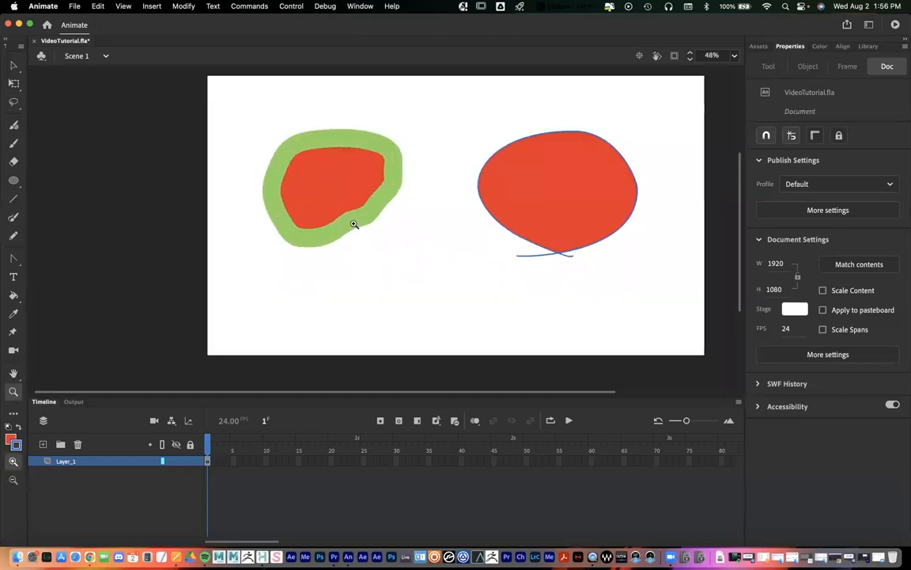
left_click(353, 225)
left_click(354, 225)
key("h")
left_click_drag(356, 253, 366, 321)
left_click_drag(448, 175, 438, 235)
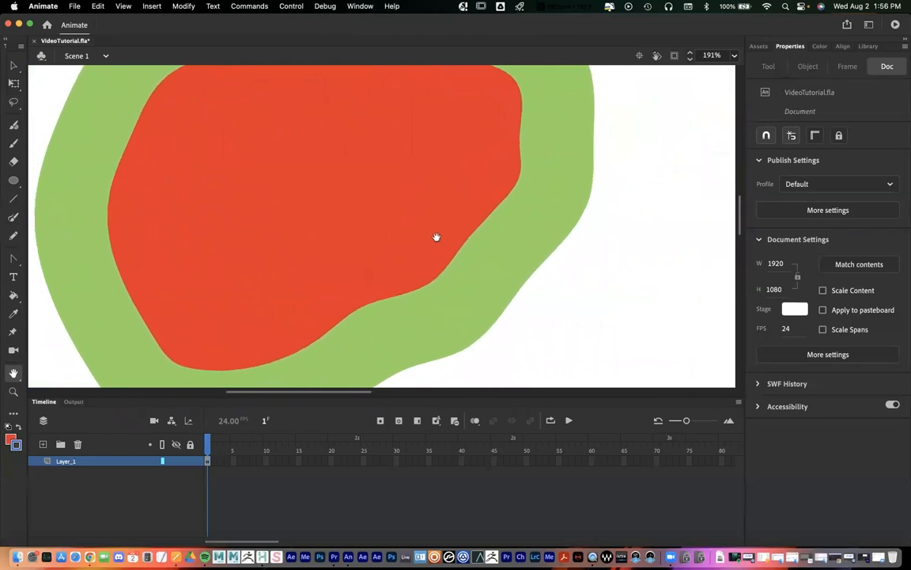
Try stage magnifications of 200% and 25%, and fit the whole stage in the window
left_click(13, 373)
left_click(734, 56)
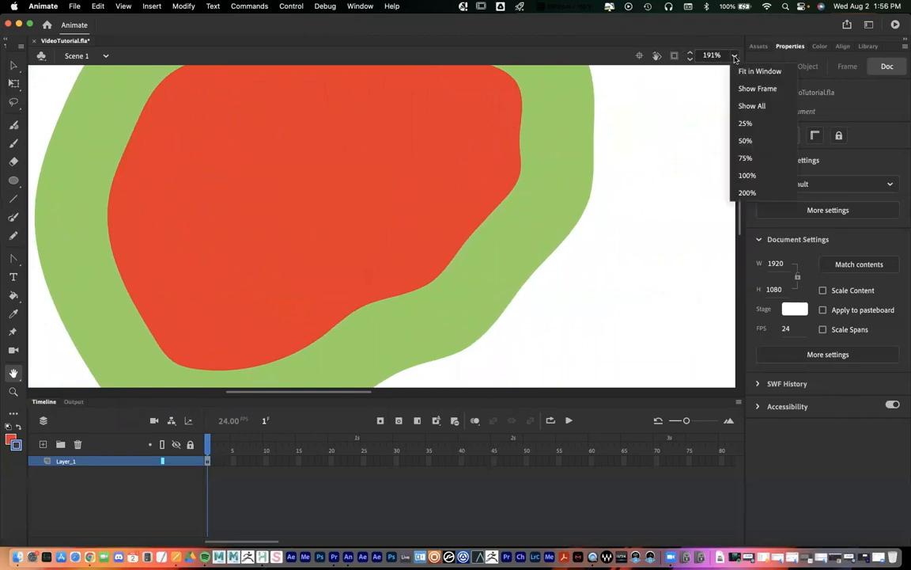
left_click(747, 192)
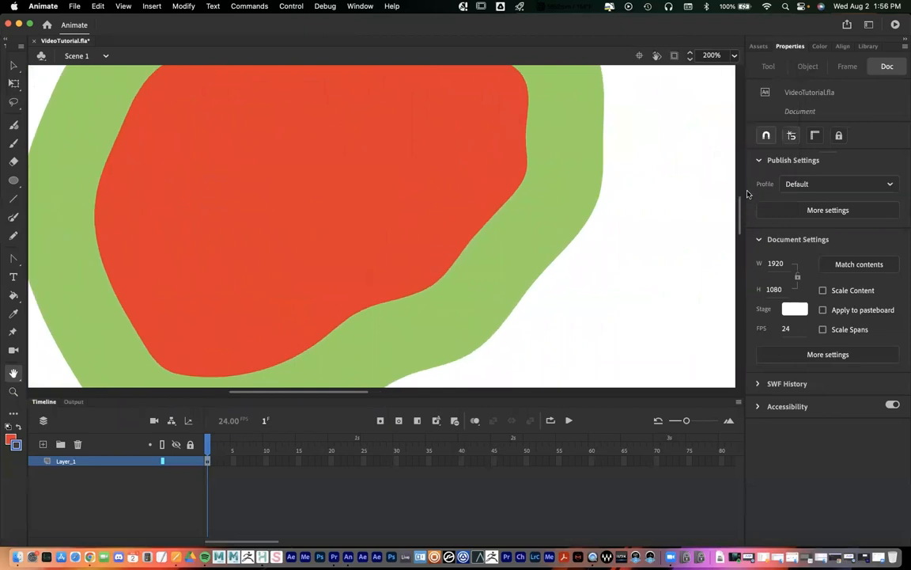
left_click(734, 56)
left_click(744, 121)
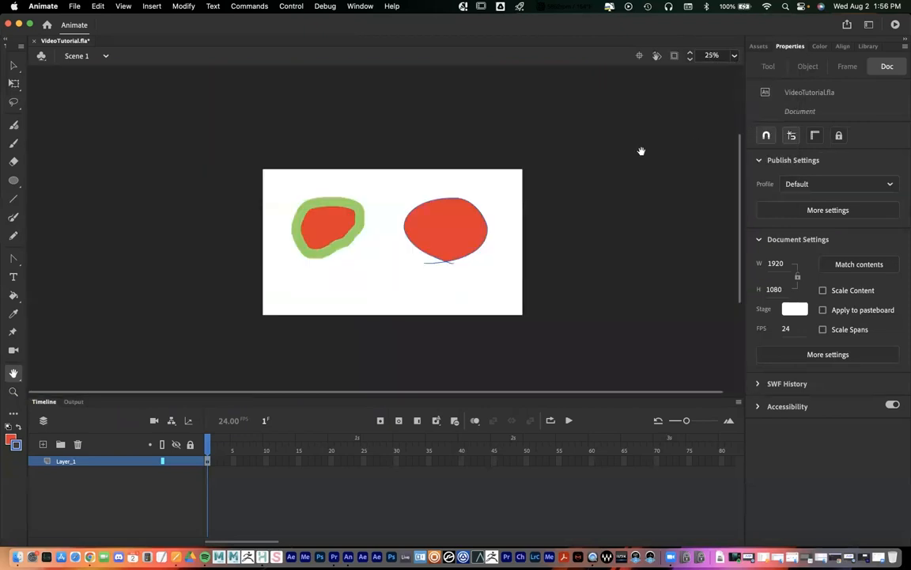
left_click(736, 57)
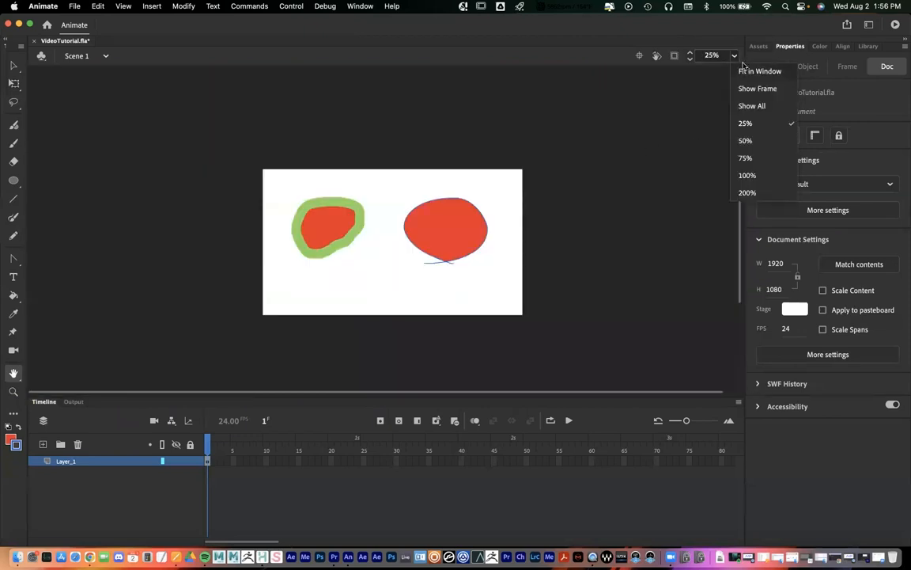
left_click(747, 72)
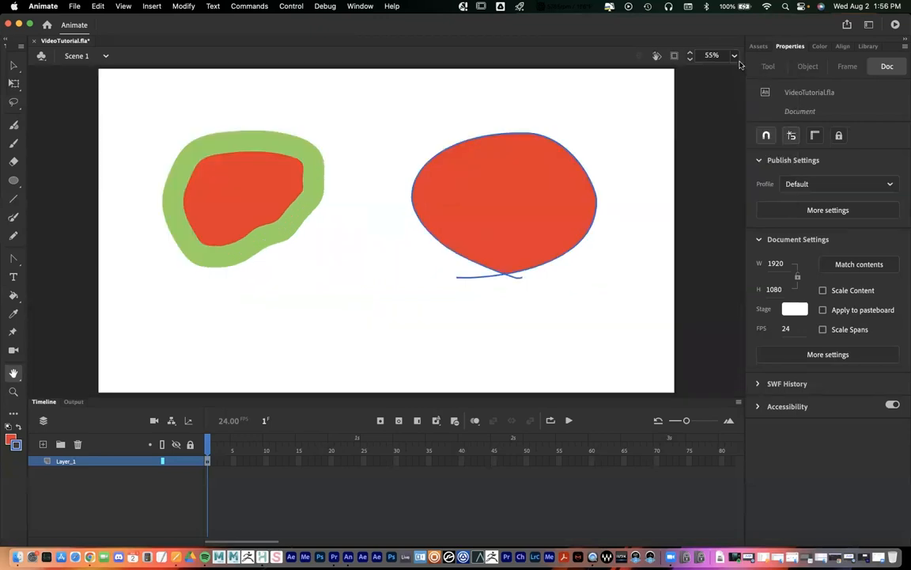
Magnify the lower part of the green loop to 221%, and fit the stage back in the window
key("z")
left_click(193, 217)
left_click(415, 228)
left_click_drag(607, 163, 399, 193)
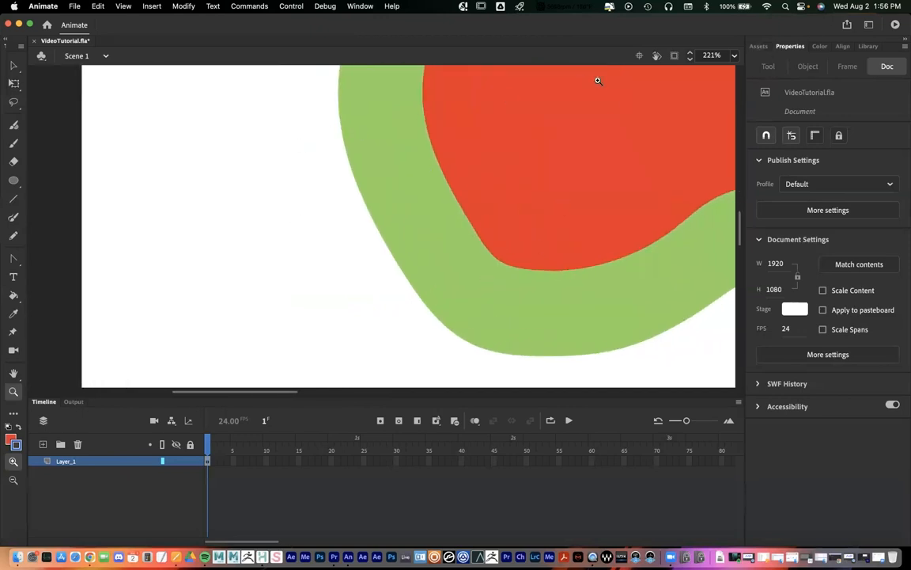
left_click(734, 56)
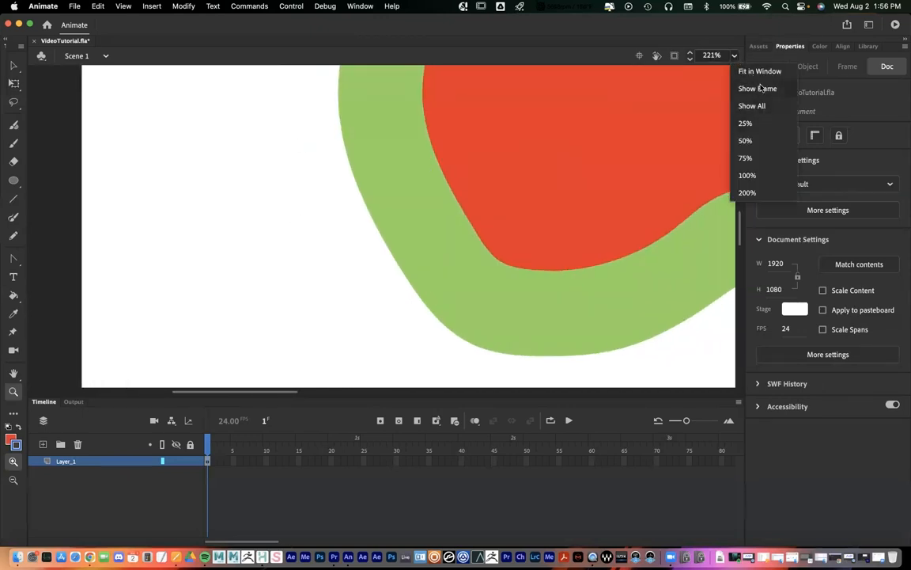
left_click(761, 72)
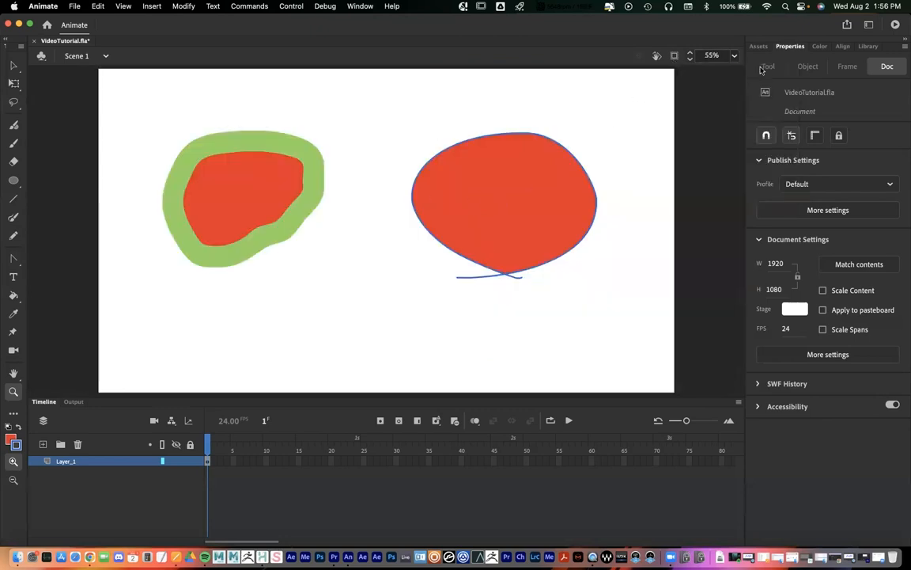
Apply the Show All magnification to fit both drawn shapes in the view
left_click(734, 56)
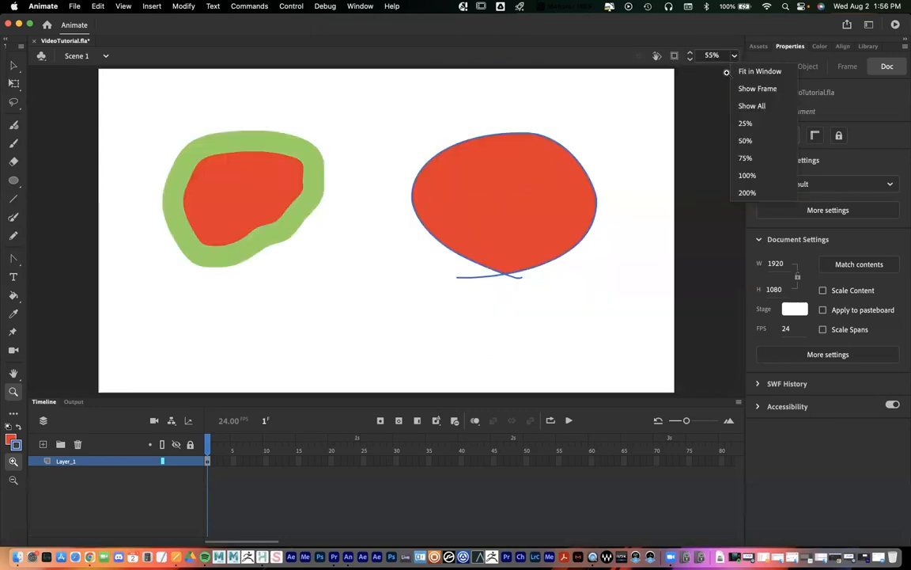
left_click(752, 106)
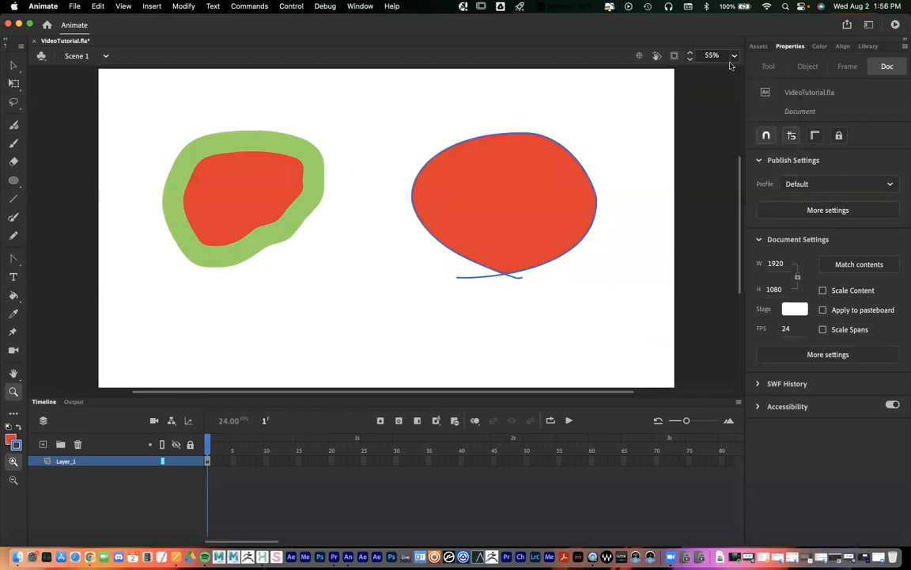
left_click(735, 58)
left_click(751, 107)
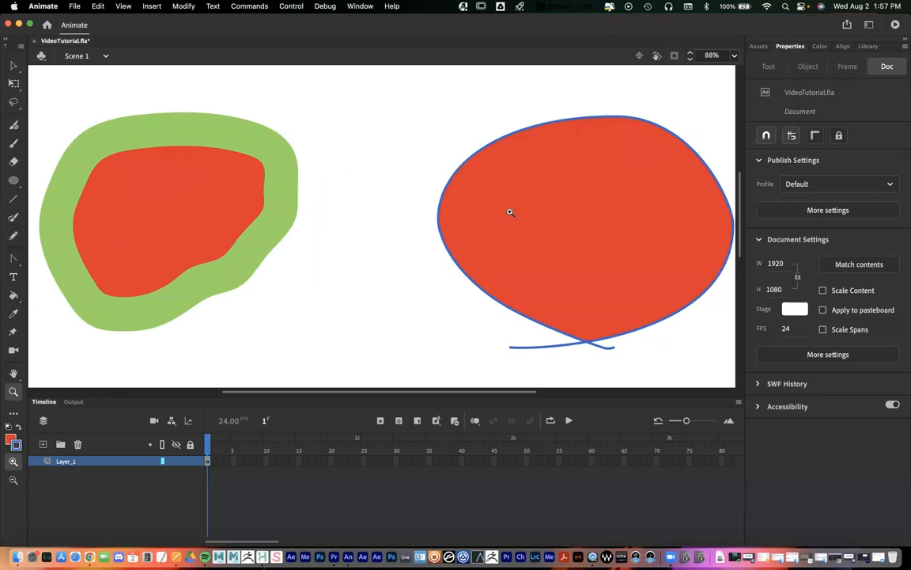
left_click(727, 57)
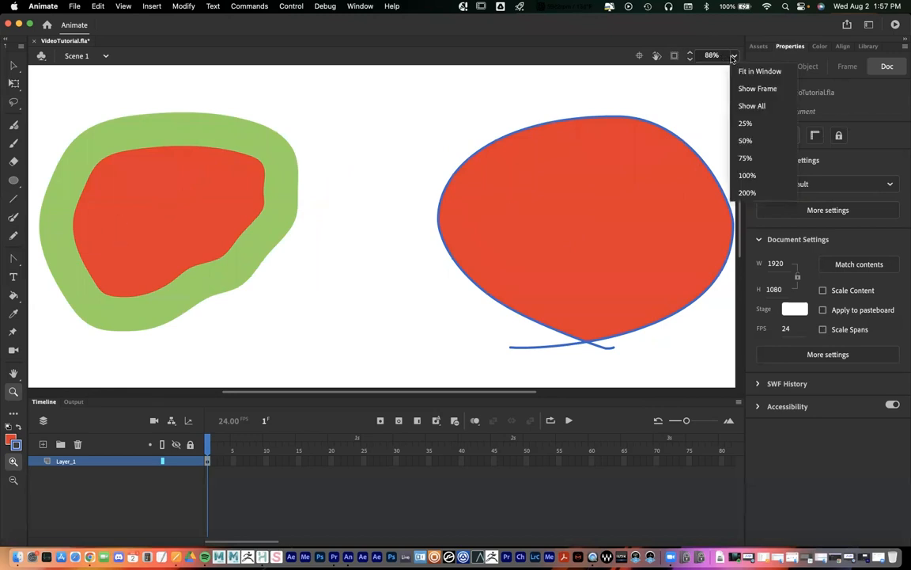
left_click(753, 106)
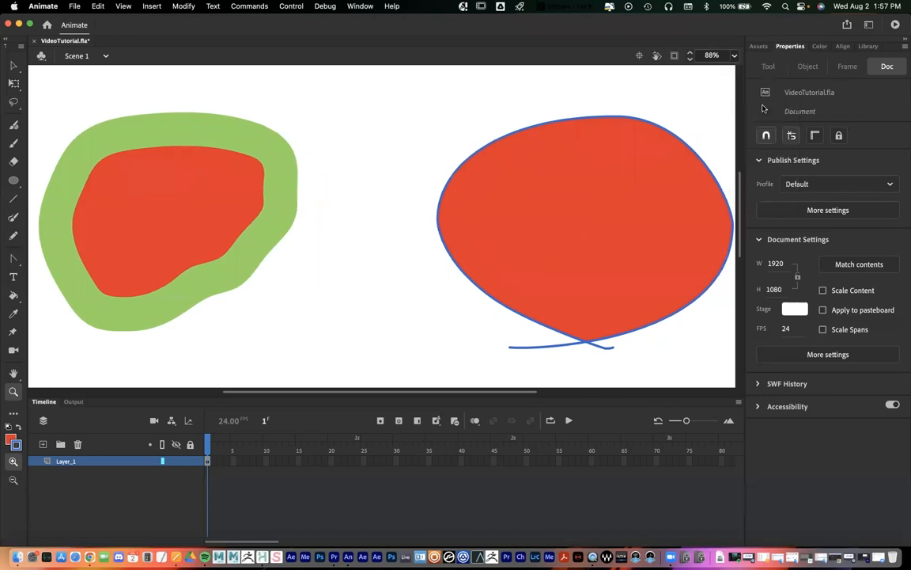
Zoom in on the blue oval's upper-left outline to 354%, and zoom back out to 177%
left_click(734, 56)
left_click(461, 118)
left_click_drag(522, 297, 381, 180)
left_click(271, 203)
left_click_drag(394, 222, 391, 220)
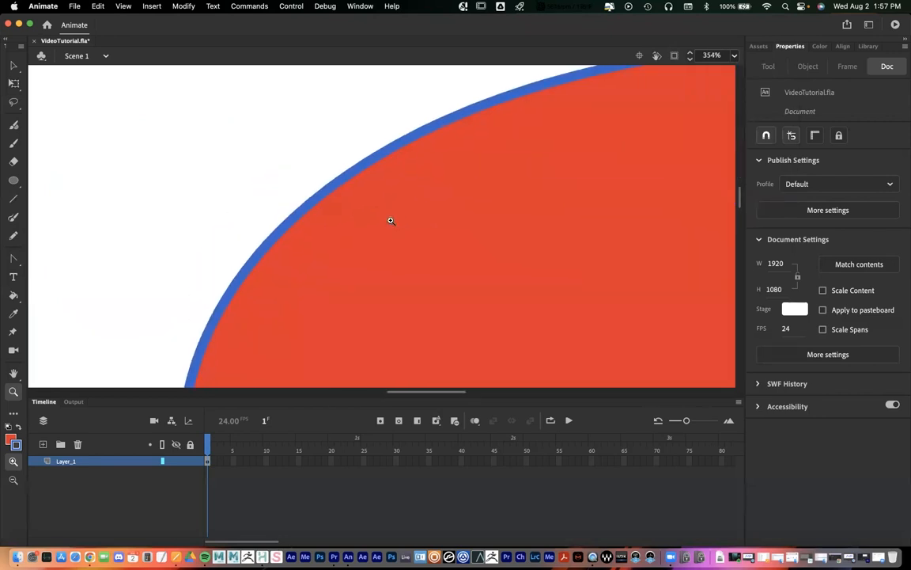
left_click_drag(320, 207, 356, 193)
left_click(356, 193, "alt")
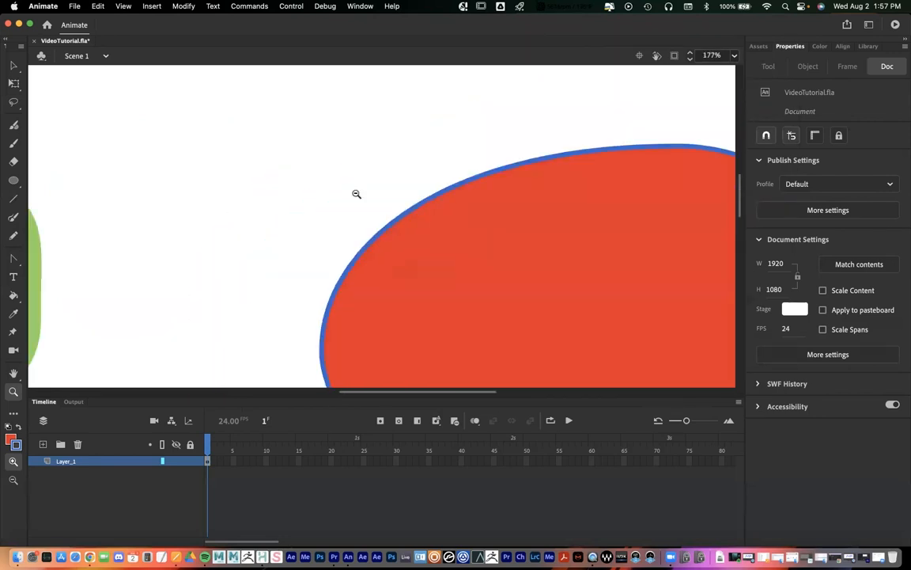
left_click(338, 194, "alt")
left_click(353, 182)
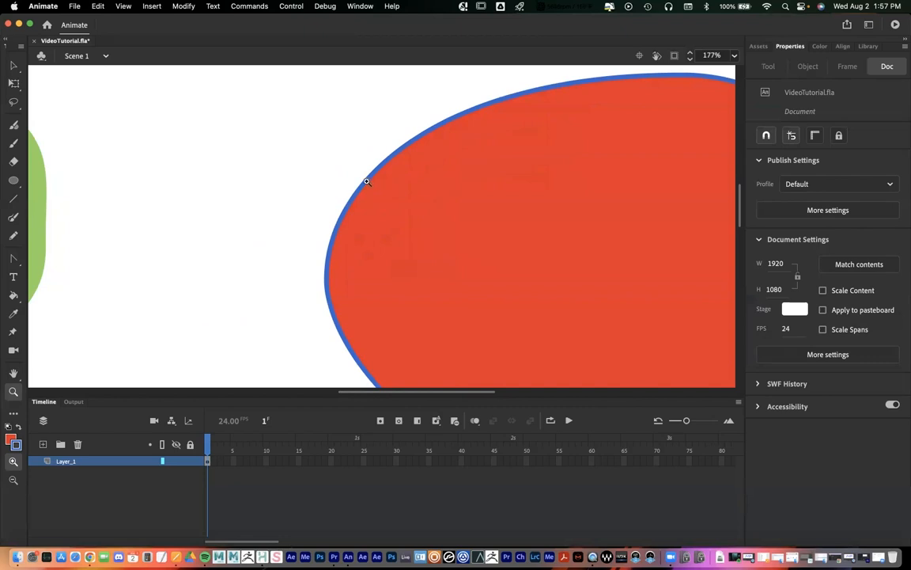
Bring up the Hand tool's variants, and marquee-select a strip about 68 by 10 pixels at the oval's left edge
key("h")
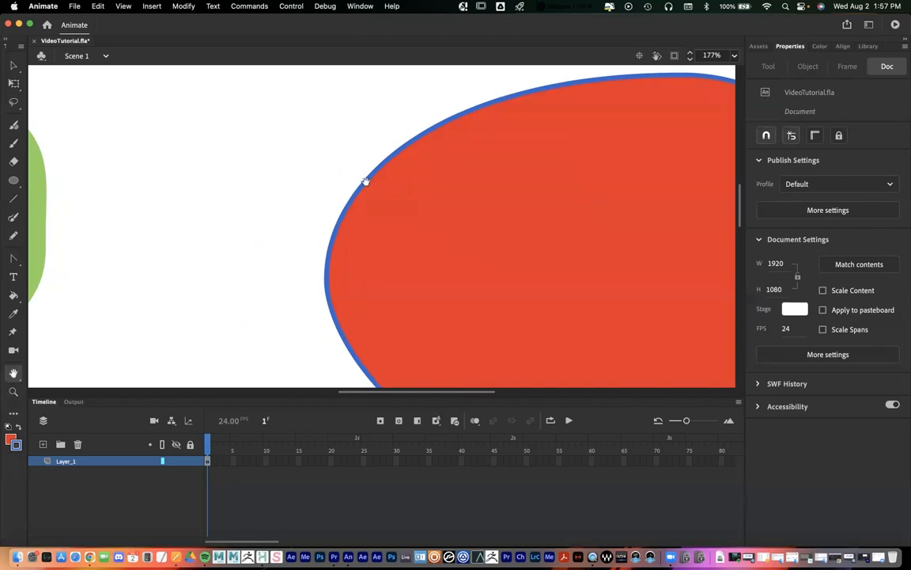
left_click(12, 375)
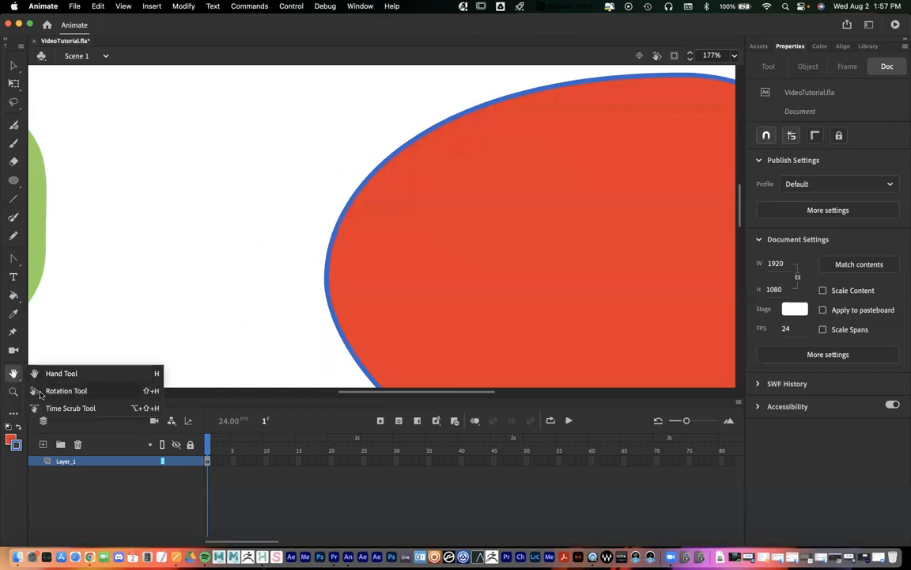
left_click(12, 372)
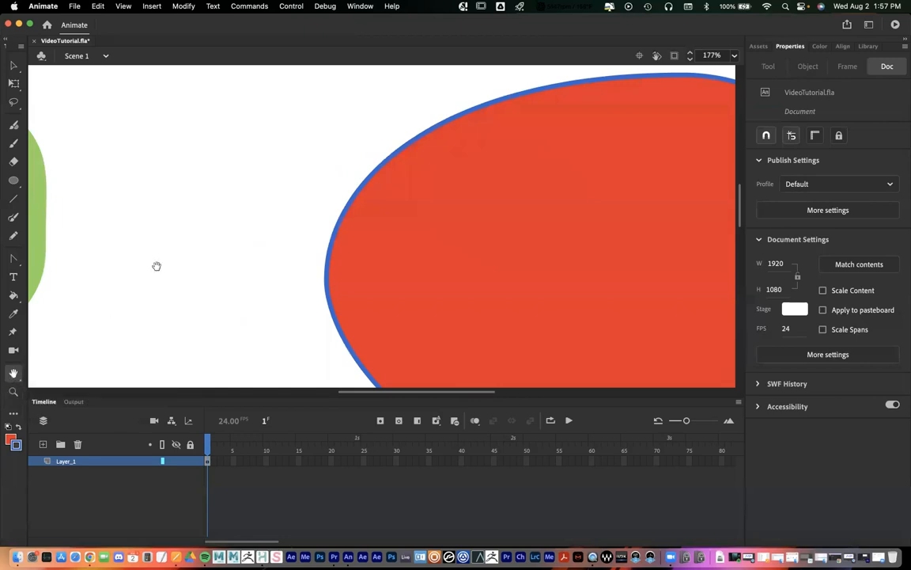
key("shift+h")
key("v")
left_click_drag(248, 226, 399, 238)
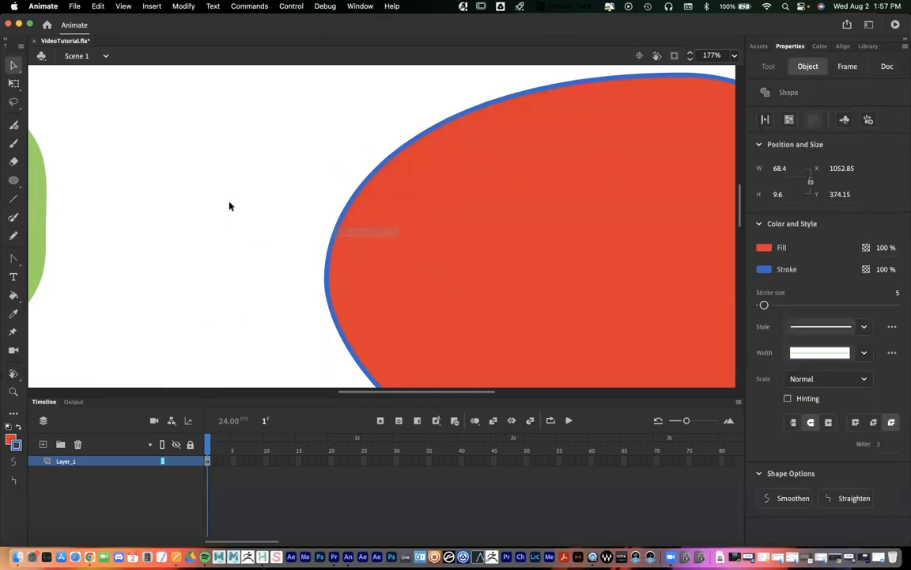
Pan to the gap between the two shapes and rotate the stage view counterclockwise with the Rotation Tool
key("h")
scroll(281, 225, "left", 5)
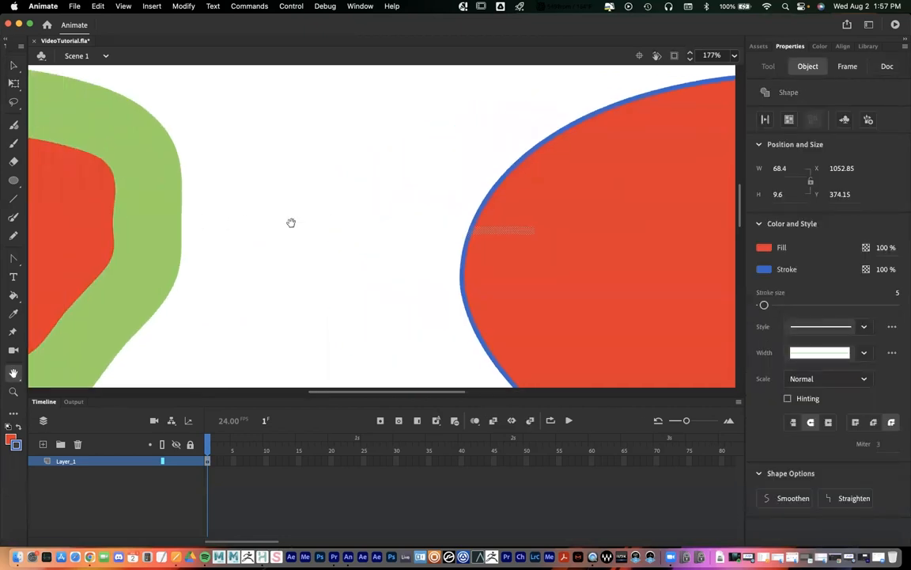
key("shift+h")
left_click_drag(320, 140, 271, 207)
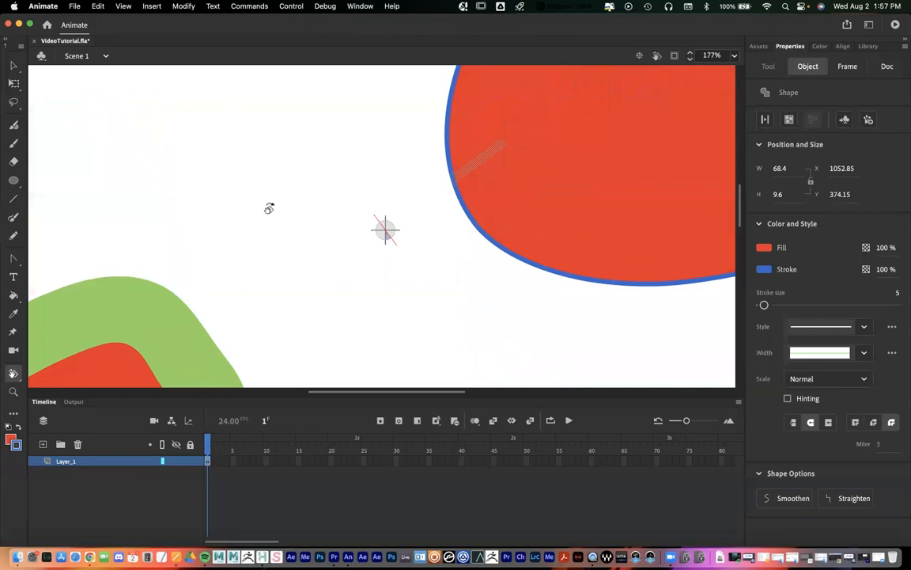
Zoom the rotated stage out to 44% and clear the selection on the oval
key("z")
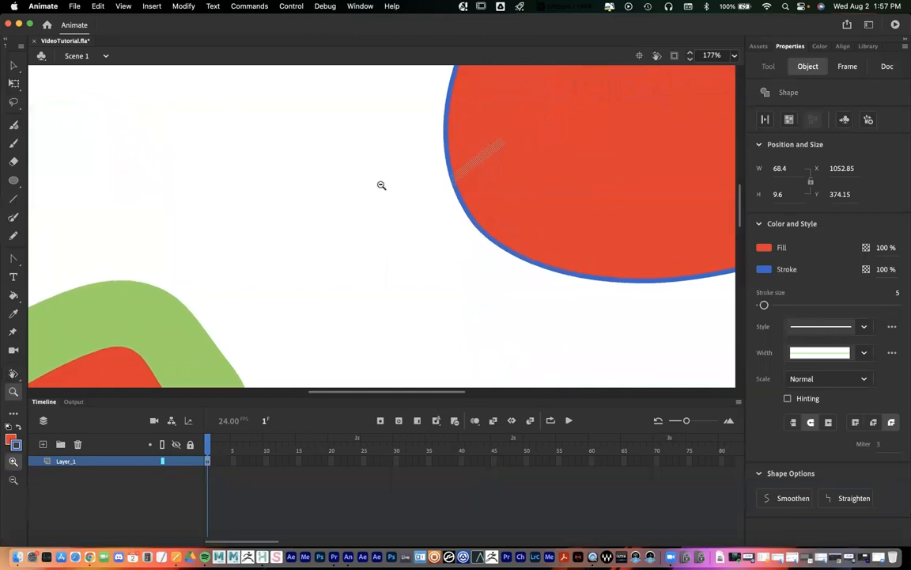
left_click(382, 186, "alt")
left_click(382, 185, "alt")
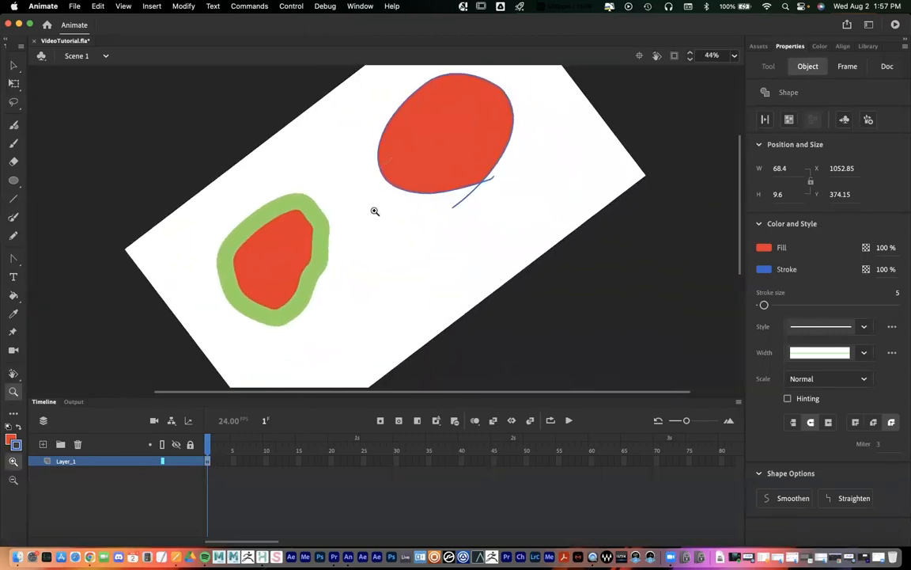
key("v")
left_click(534, 277)
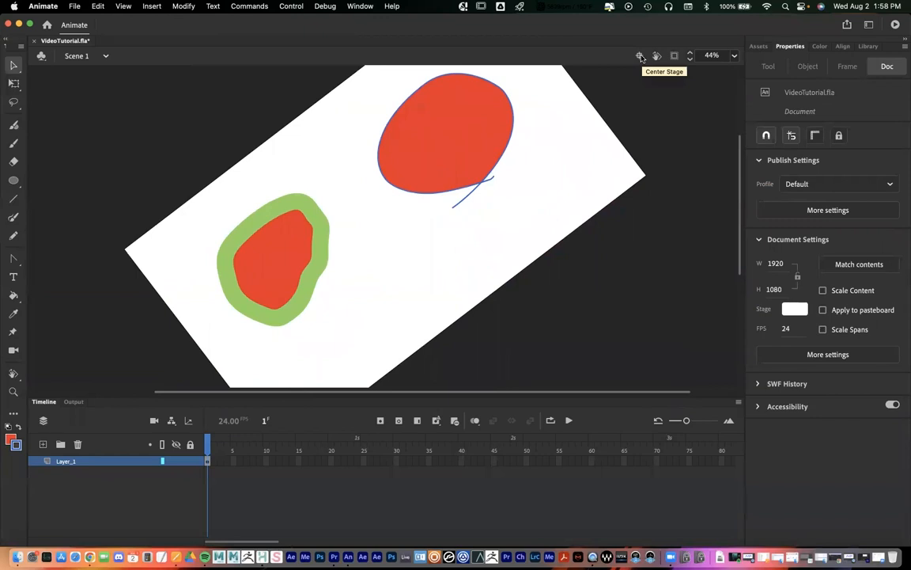
Restore the upright, centered view with Center Stage, and choose the Fluid Brush tool
left_click(734, 55)
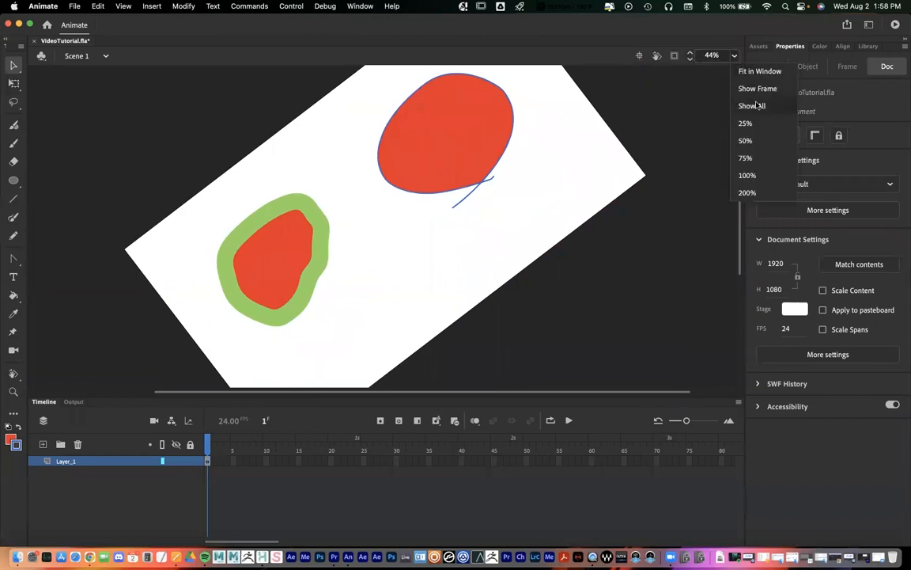
left_click(719, 39)
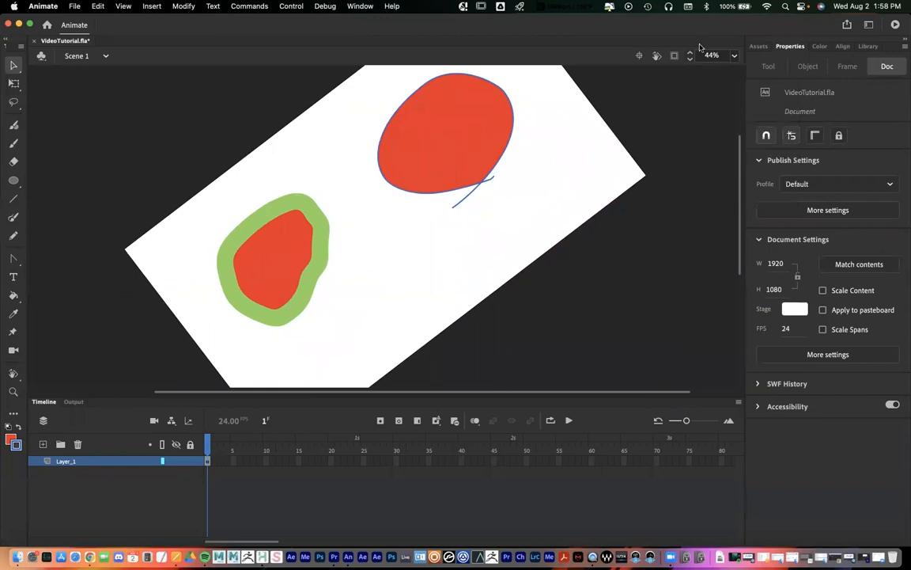
left_click(640, 56)
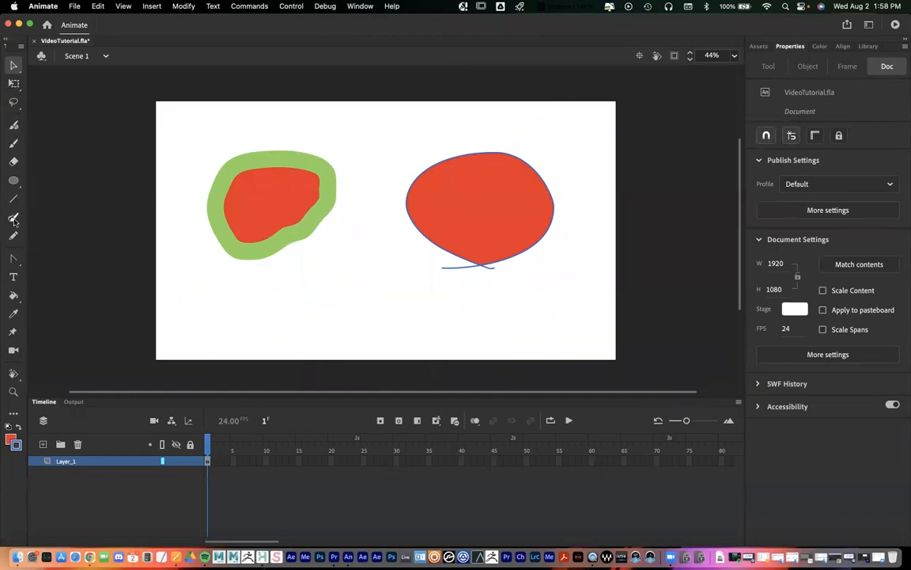
left_click(14, 126)
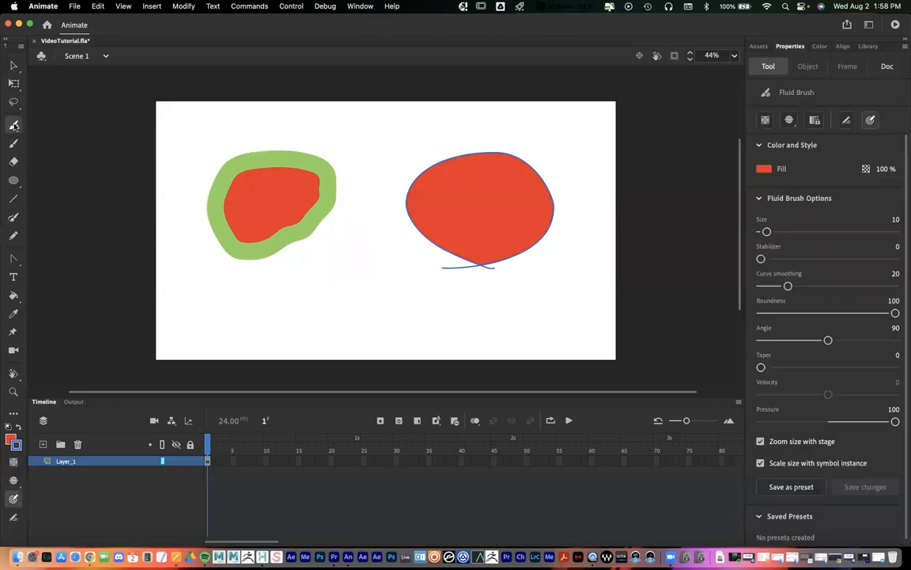